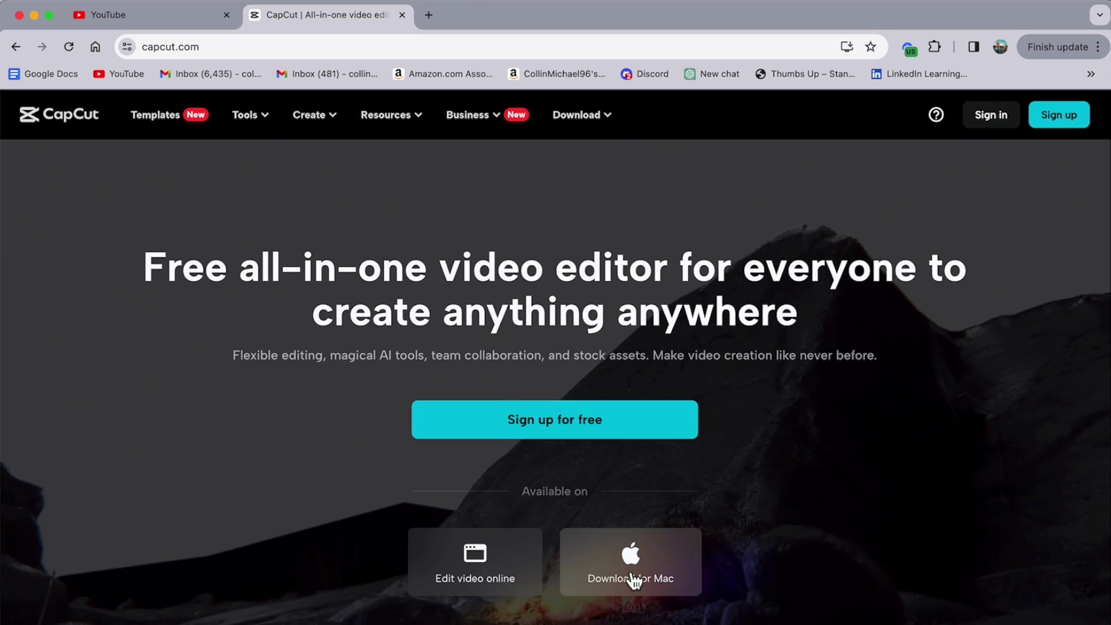
pyautogui.scroll(-1, 734, 556)
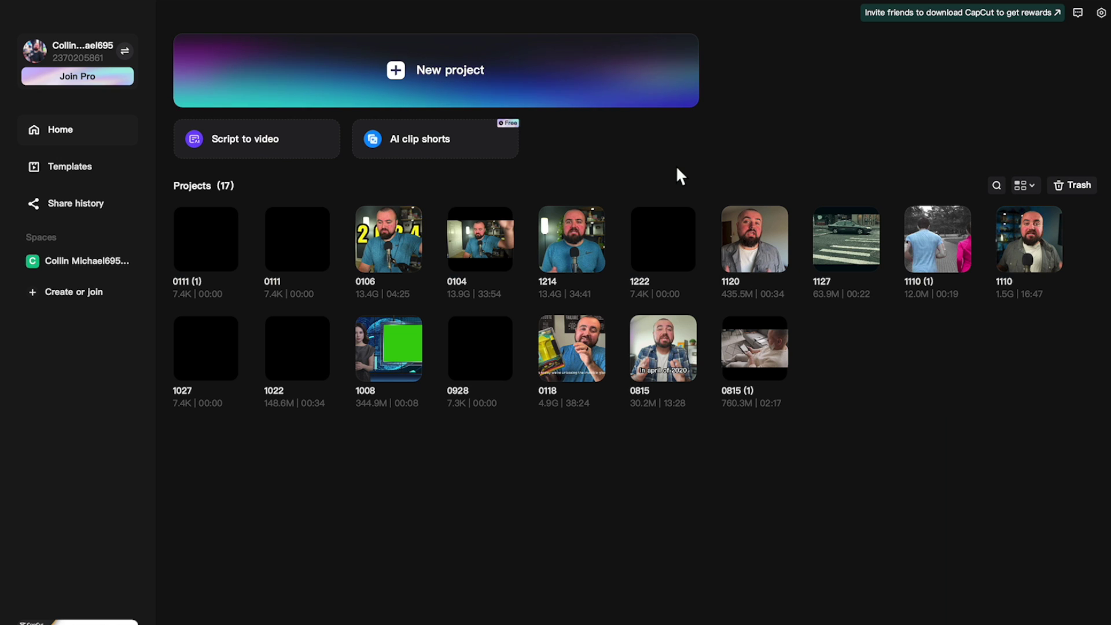
pyautogui.click(420, 80)
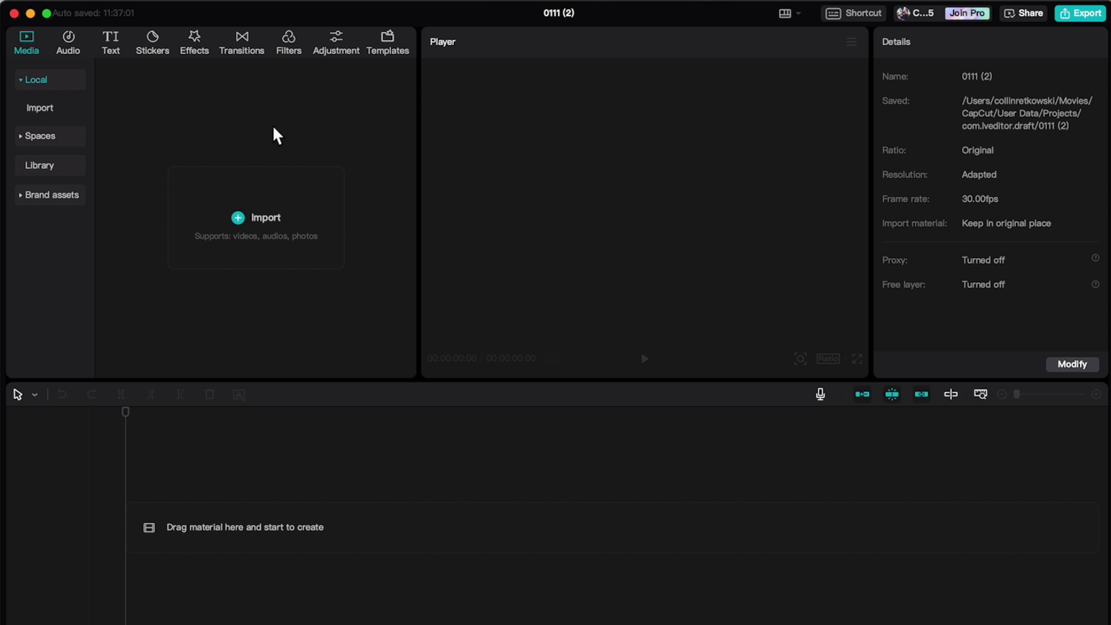
pyautogui.click(248, 221)
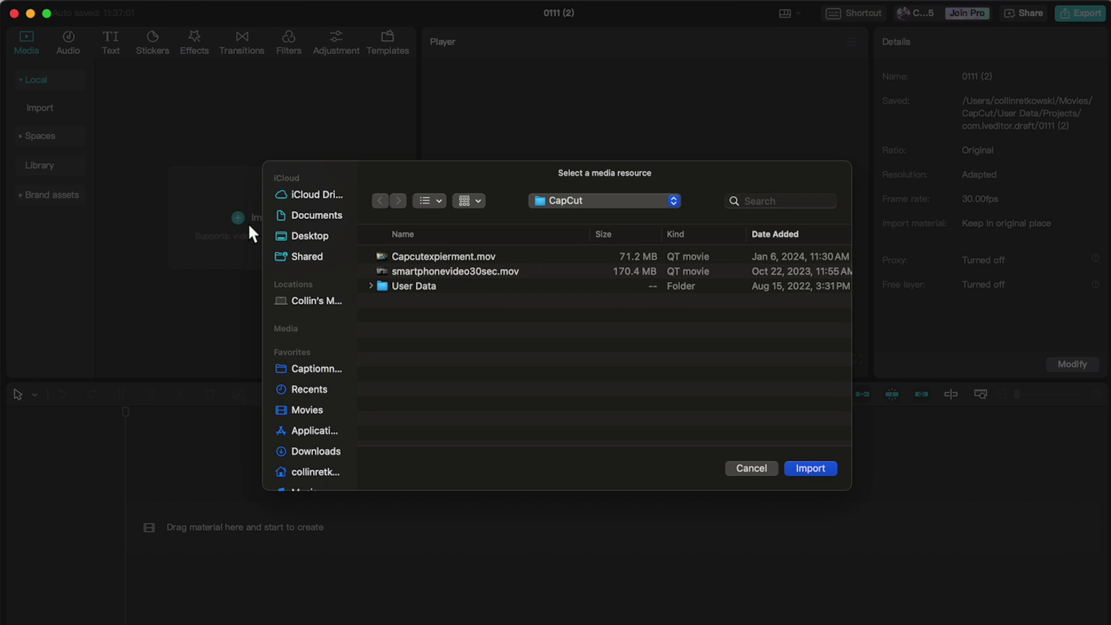
pyautogui.click(312, 409)
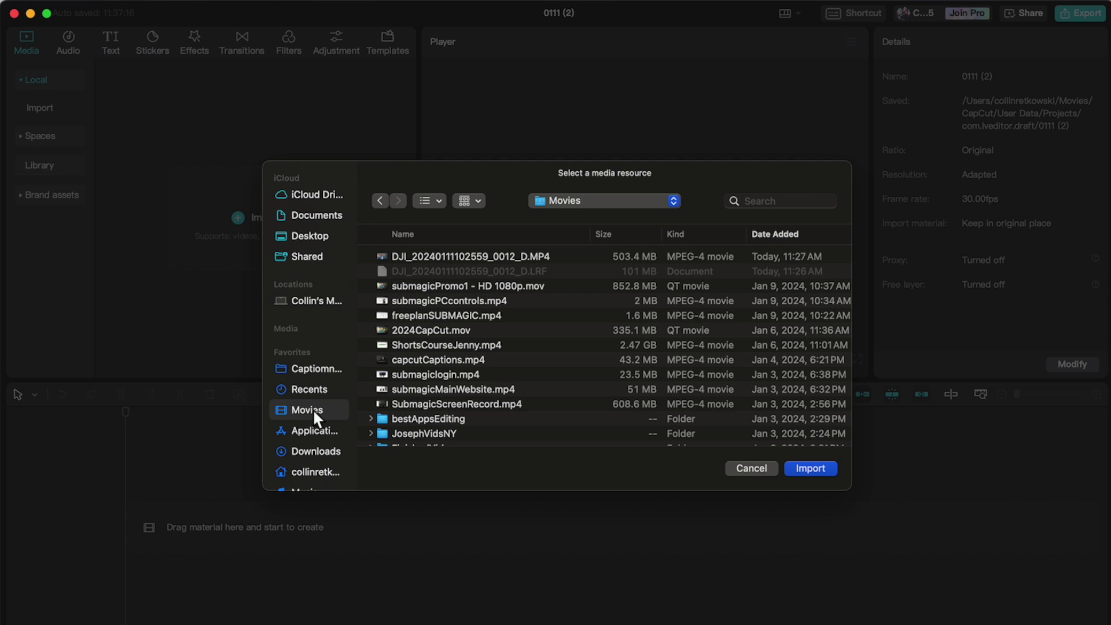
pyautogui.click(472, 256)
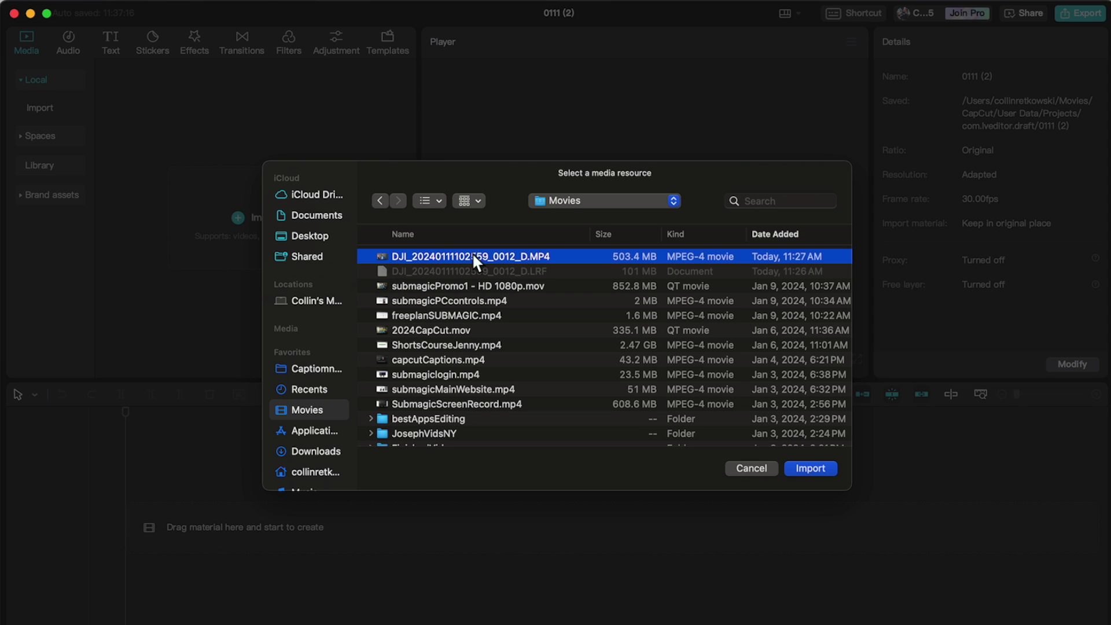
pyautogui.click(809, 467)
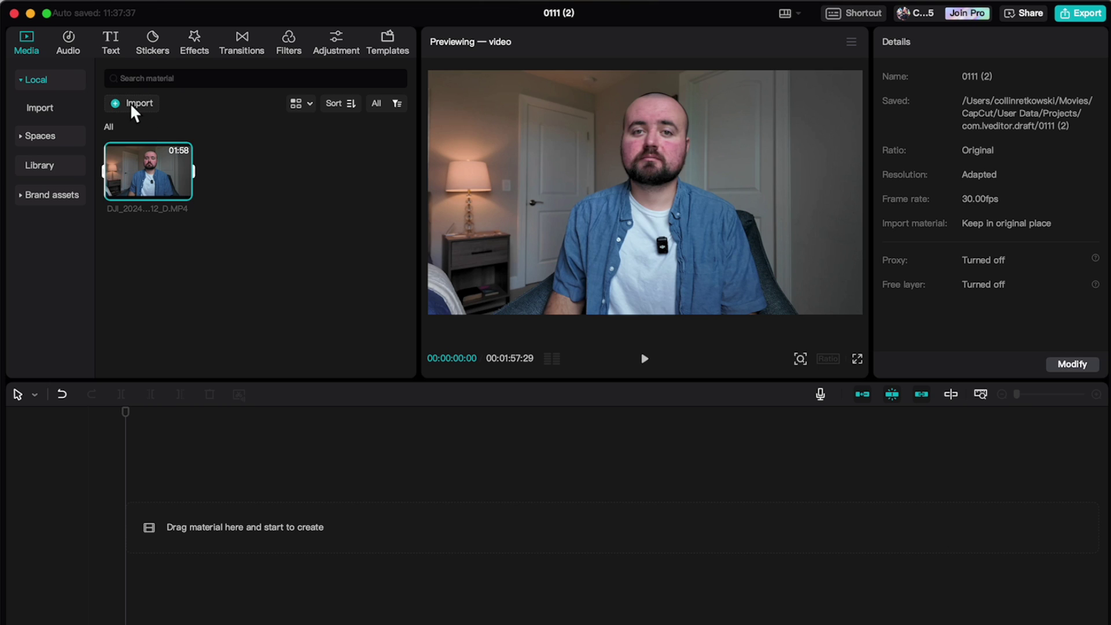
pyautogui.moveTo(138, 179)
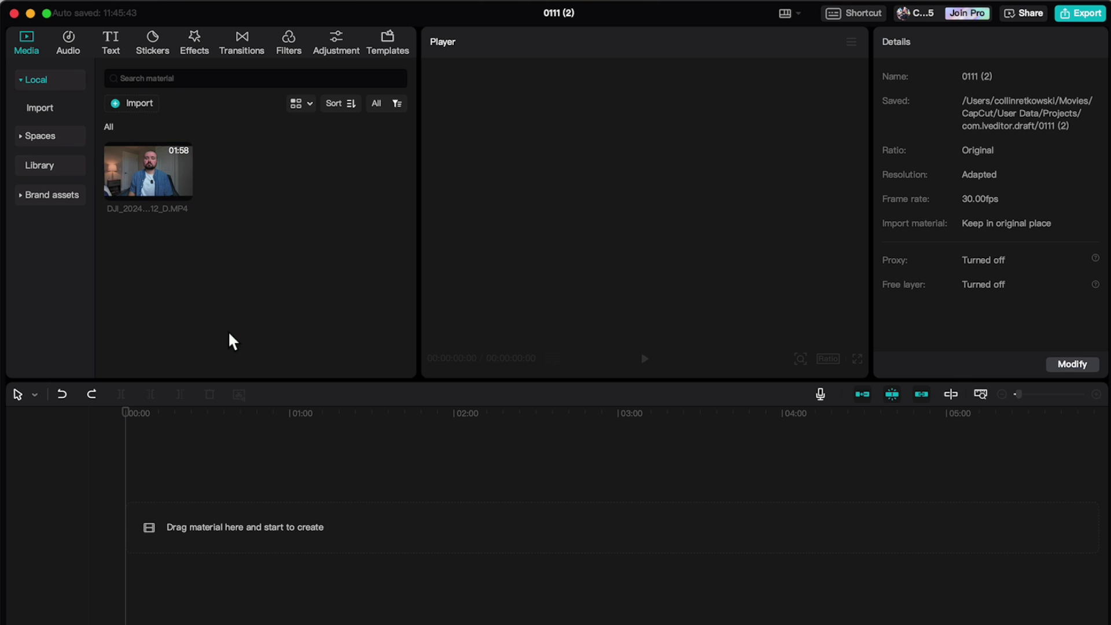
# Step: Place the DJI clip on the timeline at its full 00:01:57:29 length
pyautogui.moveTo(130, 152)
pyautogui.moveTo(138, 163); pyautogui.dragTo(167, 528)
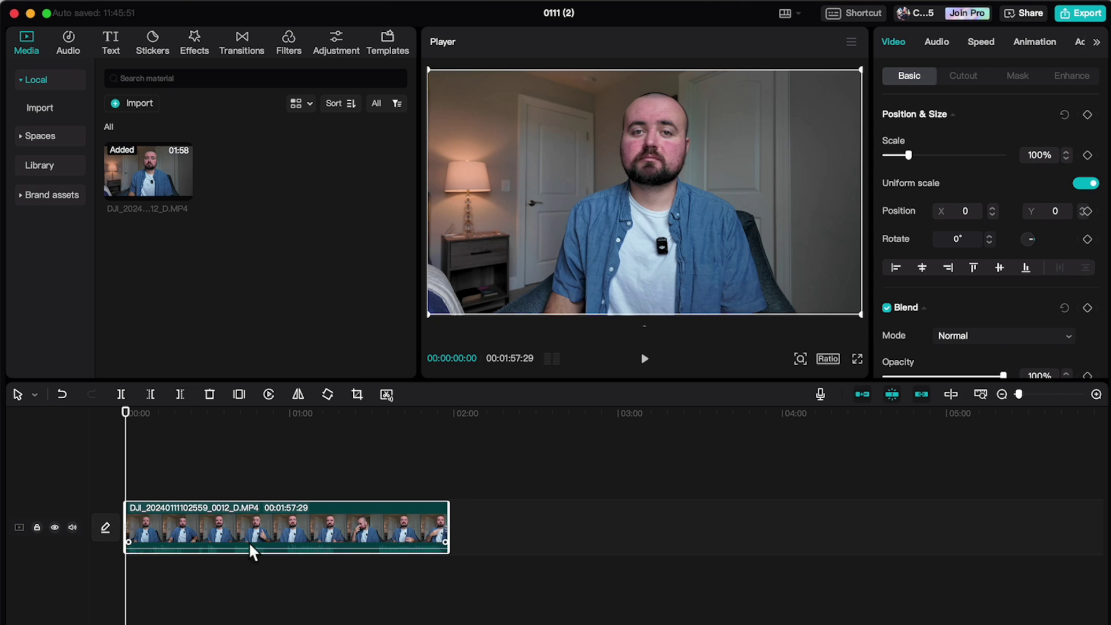
pyautogui.moveTo(177, 523)
pyautogui.mouseDown()
pyautogui.moveTo(463, 520)
pyautogui.moveTo(162, 536)
pyautogui.mouseUp()
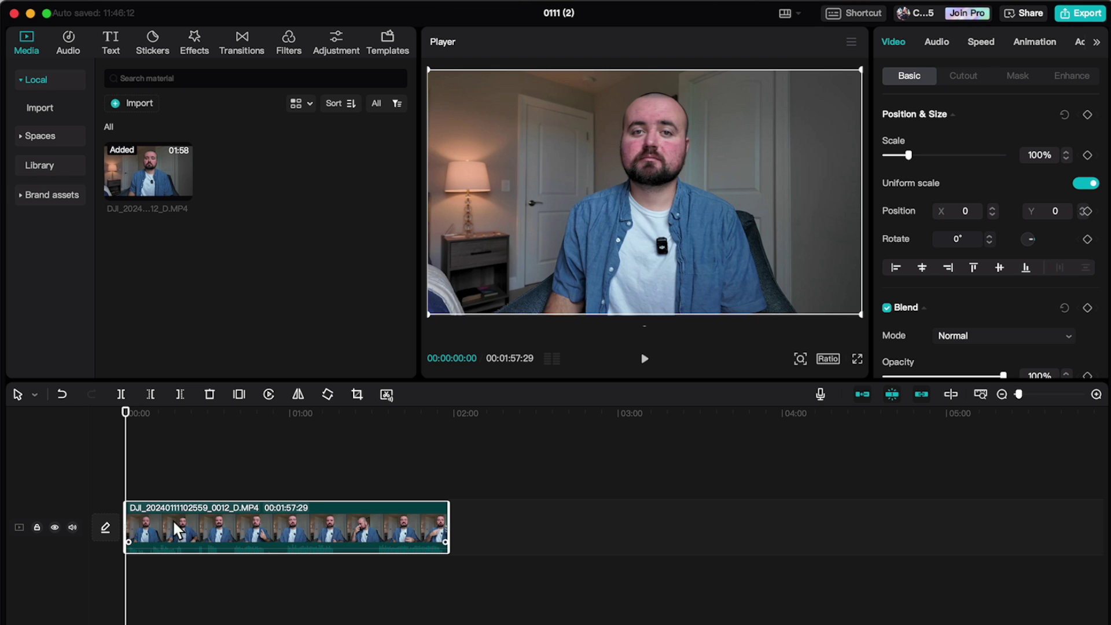
# Step: Zoom the timeline in and move the playhead to about 00:29
pyautogui.scroll(5, 172, 519)
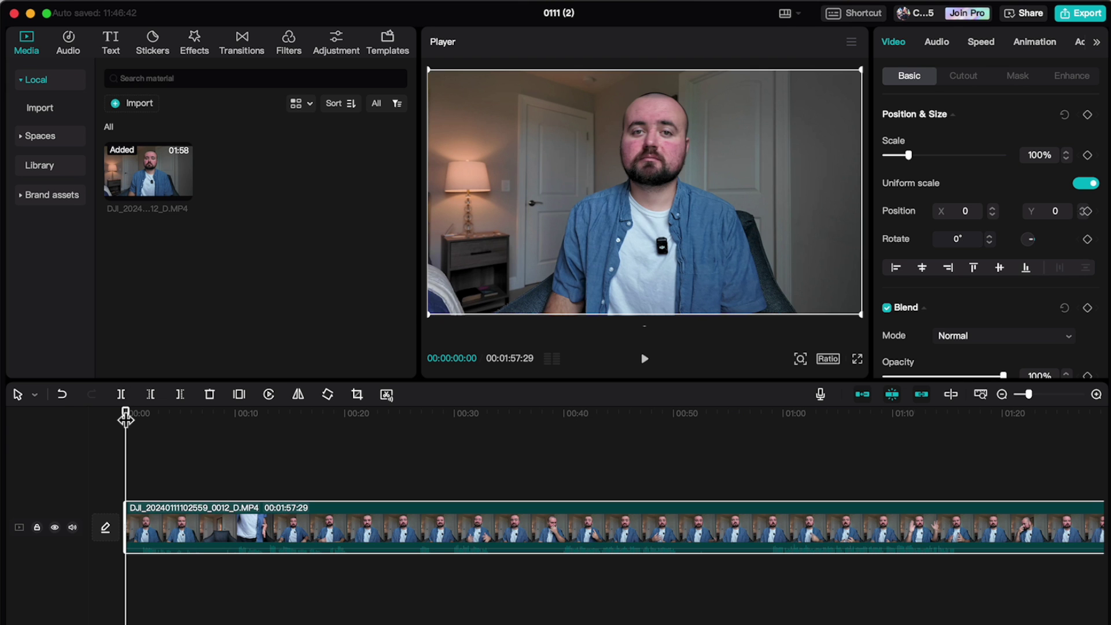
pyautogui.moveTo(127, 417); pyautogui.dragTo(452, 430)
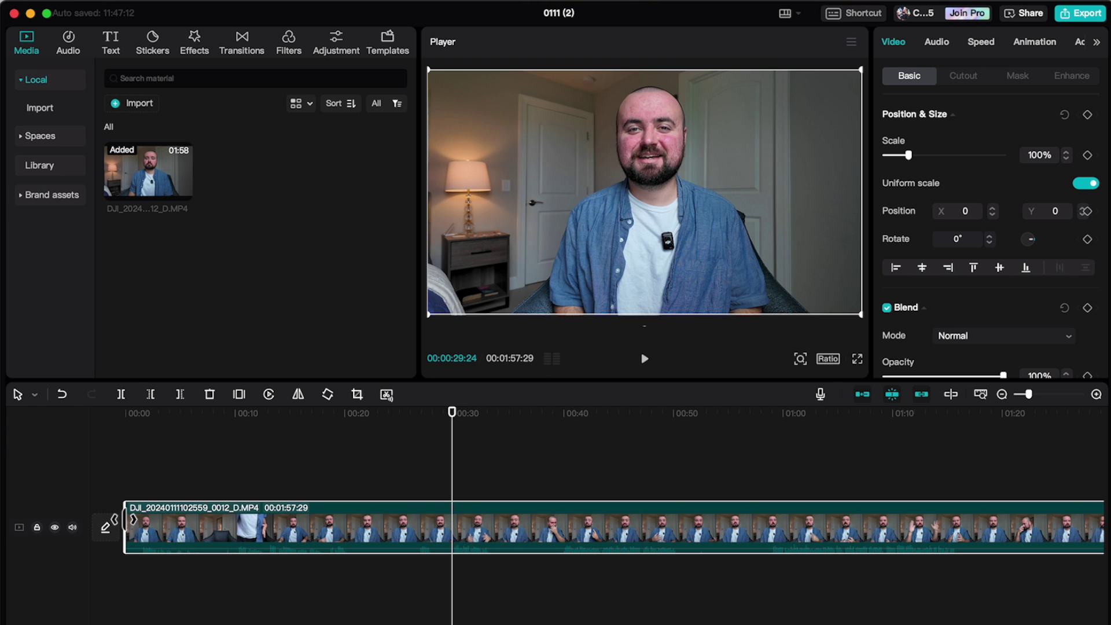
pyautogui.moveTo(124, 519)
pyautogui.mouseDown()
pyautogui.moveTo(414, 503)
pyautogui.moveTo(177, 489)
pyautogui.moveTo(450, 496)
pyautogui.moveTo(121, 502)
pyautogui.mouseUp()
# Step: Split the clip at 00:00:29:27 and delete the opening piece, leaving a 00:01:28:02 clip
pyautogui.moveTo(450, 417); pyautogui.dragTo(452, 420)
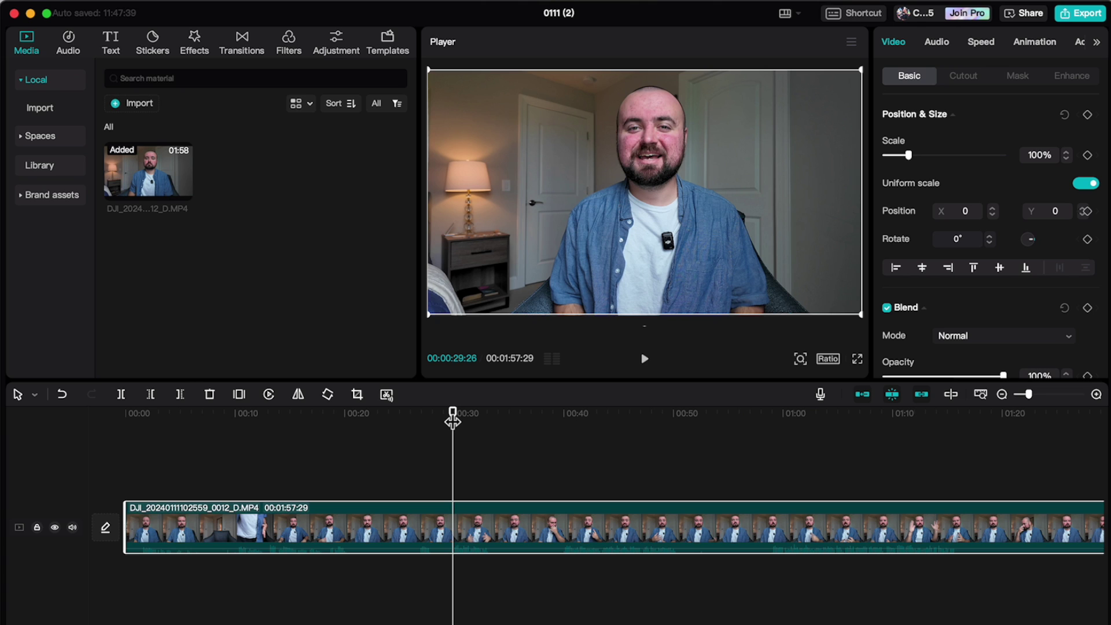
pyautogui.moveTo(452, 420); pyautogui.dragTo(452, 421)
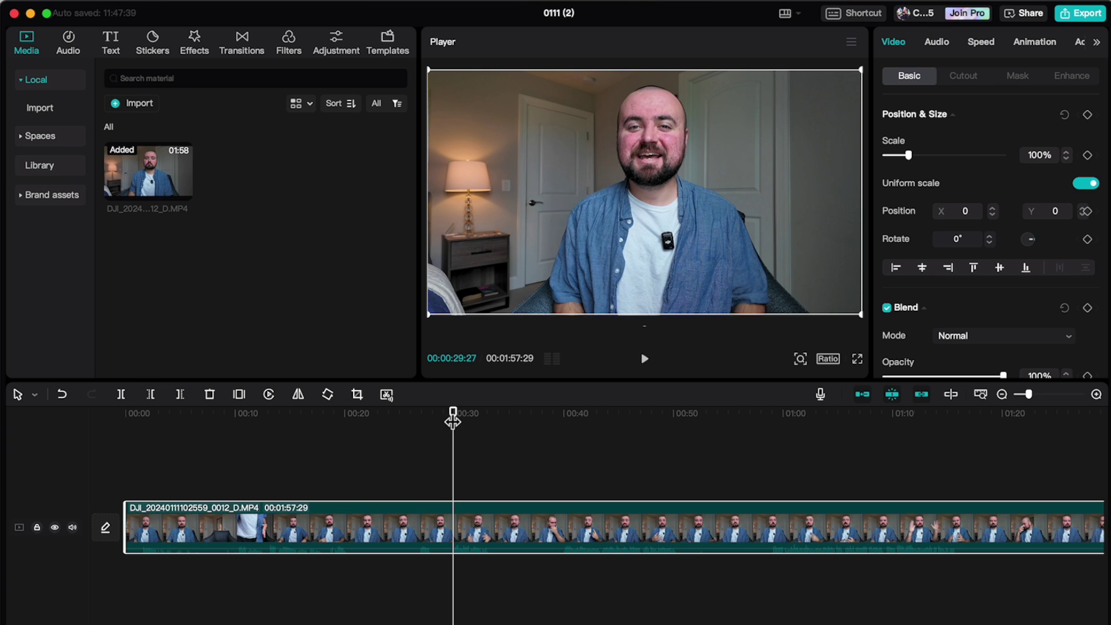
pyautogui.click(118, 393)
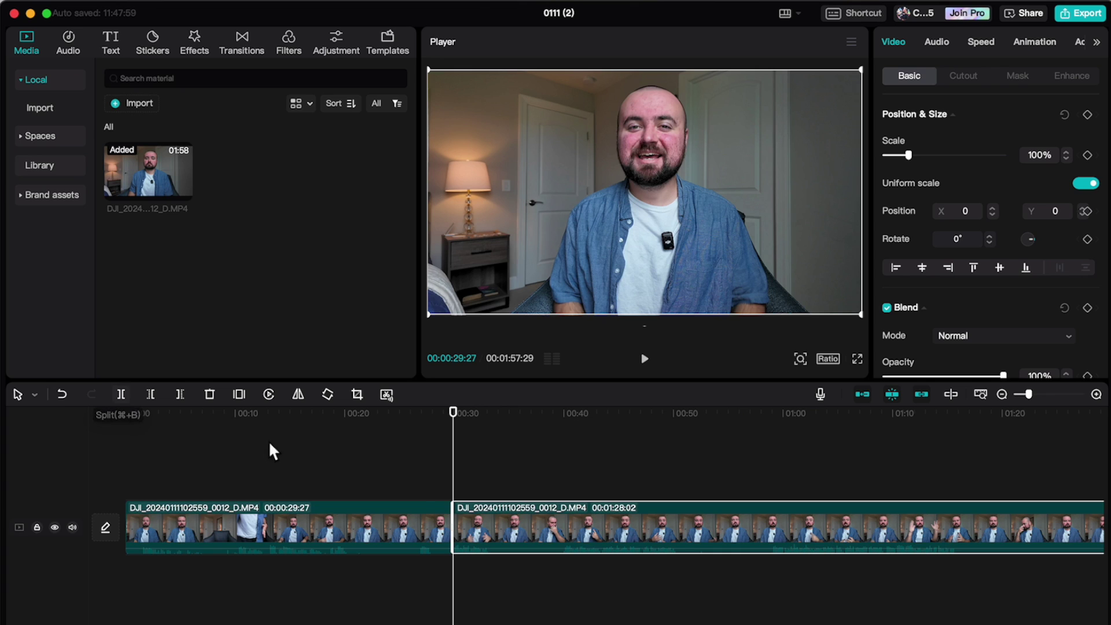
pyautogui.click(293, 506)
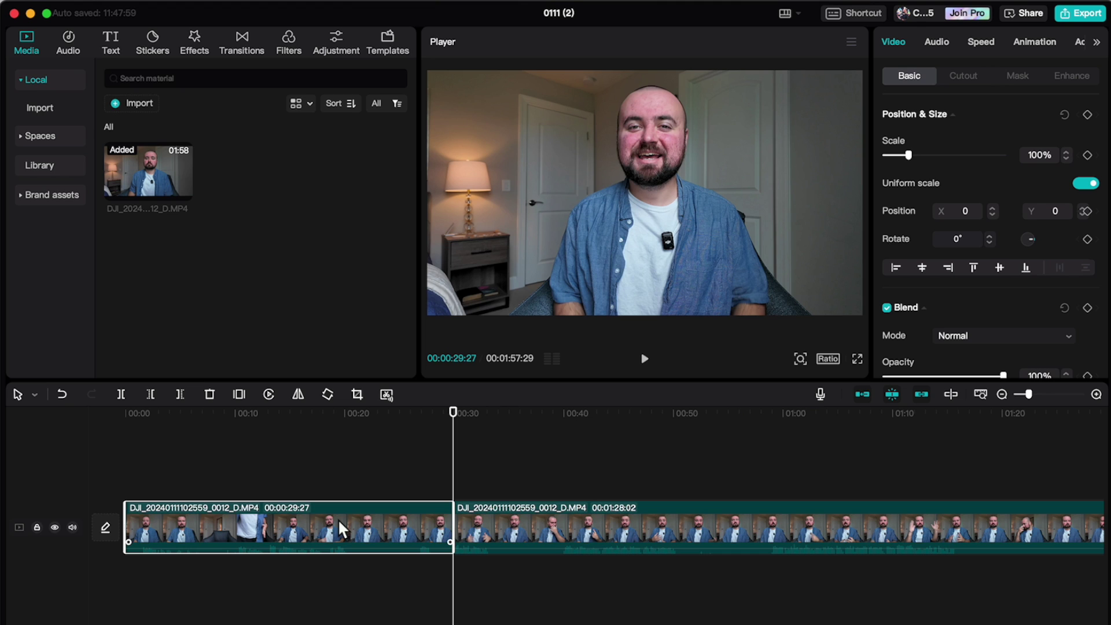
pyautogui.press('Delete')
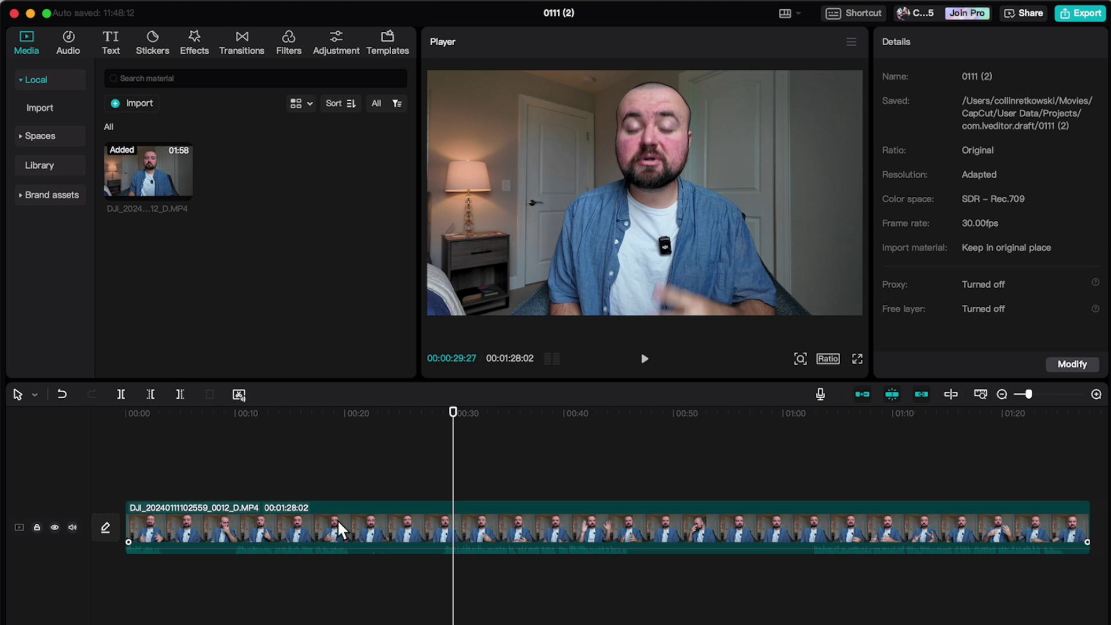
pyautogui.click(129, 411)
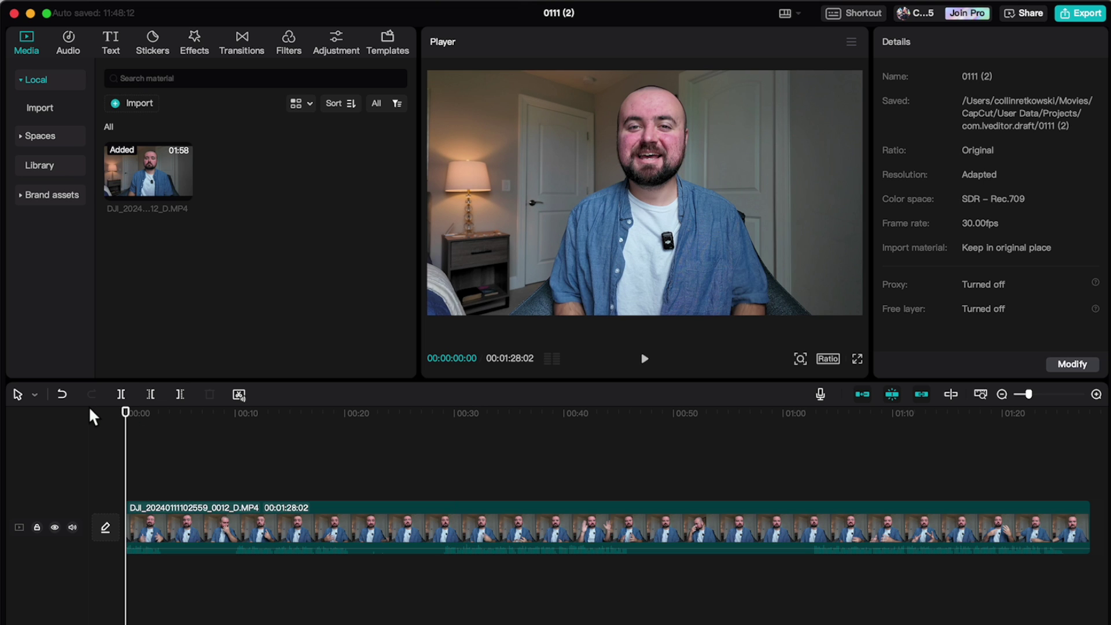
# Step: Cut out and delete the stretch between 3 and 10 seconds
pyautogui.press('space')
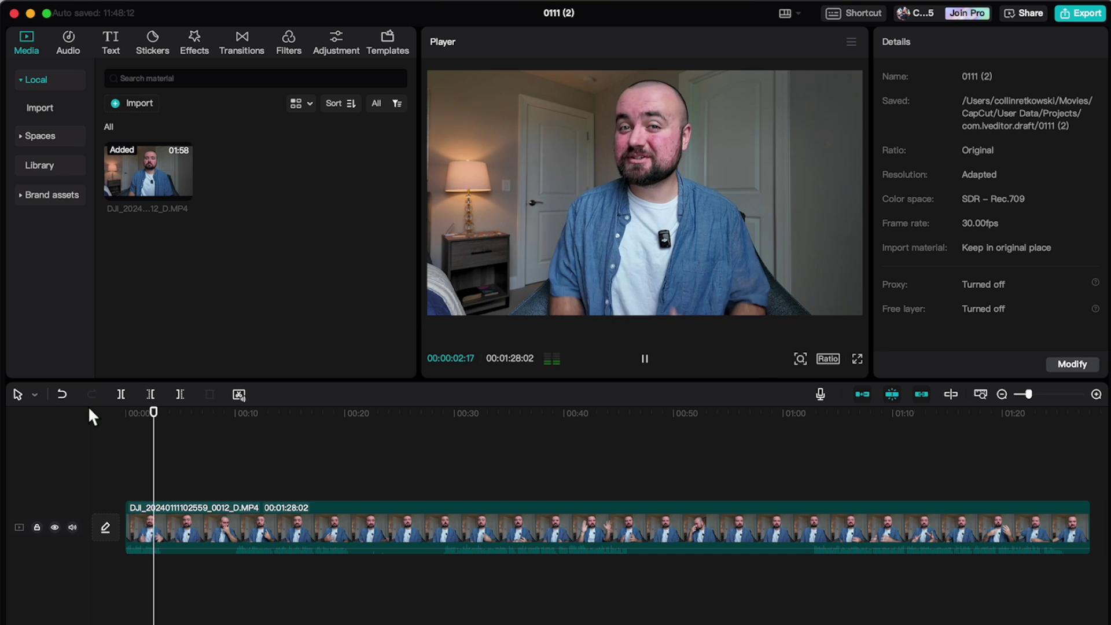
pyautogui.press('space')
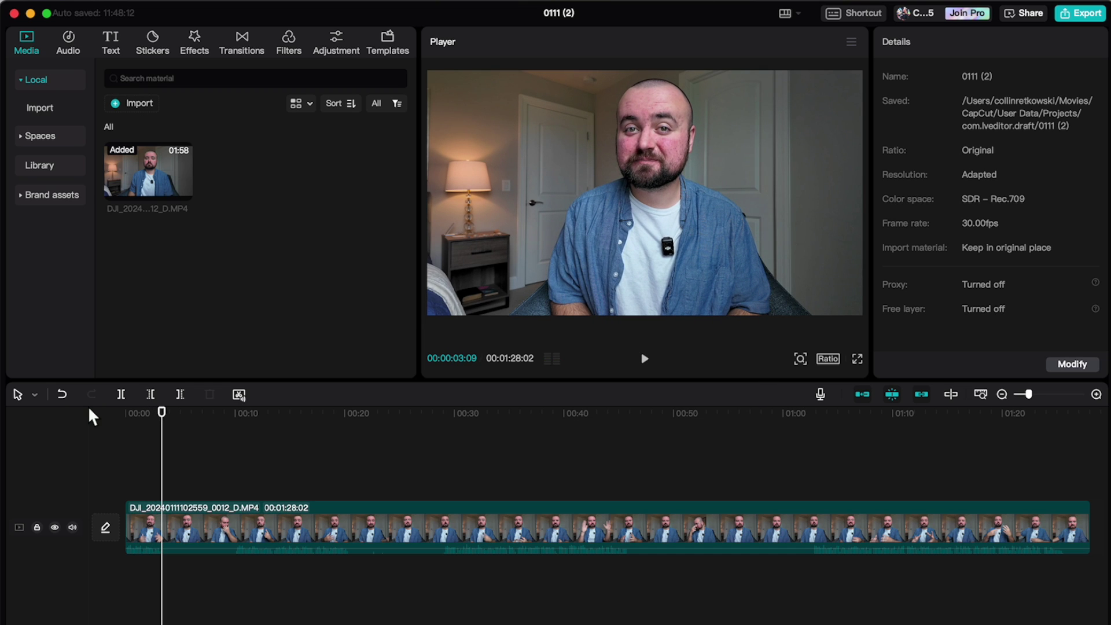
pyautogui.press('super+b')
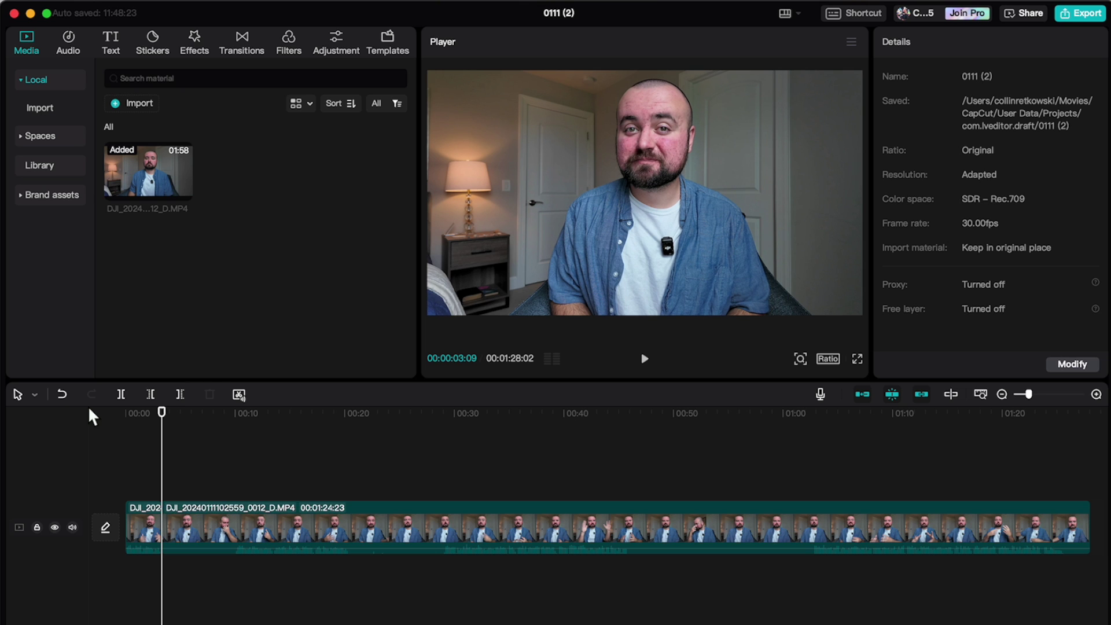
pyautogui.moveTo(164, 414); pyautogui.dragTo(231, 429)
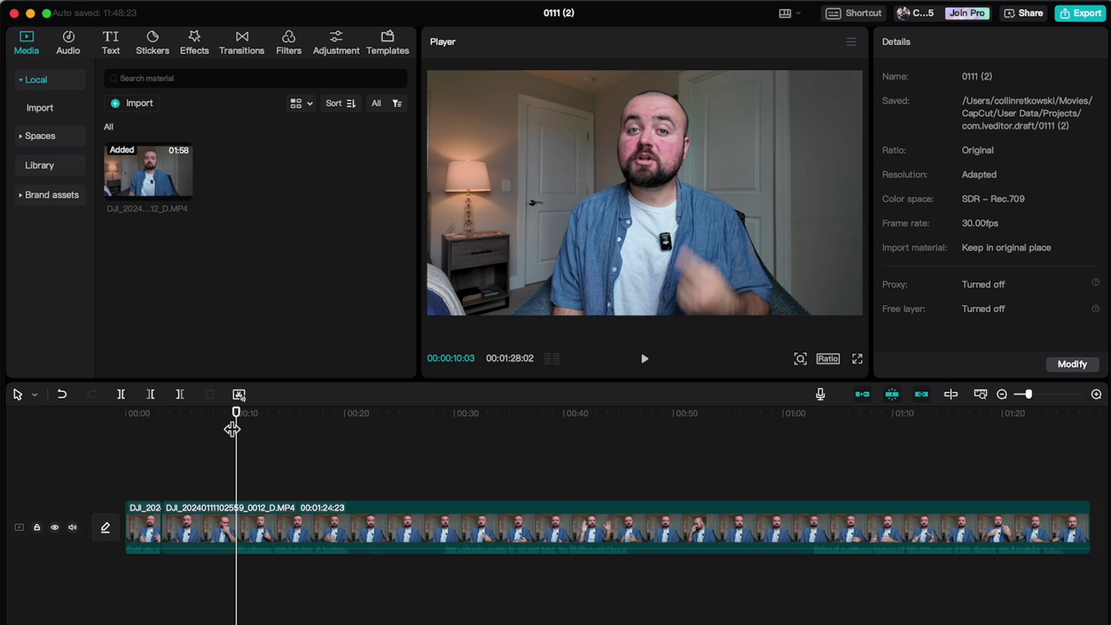
pyautogui.press('super+b')
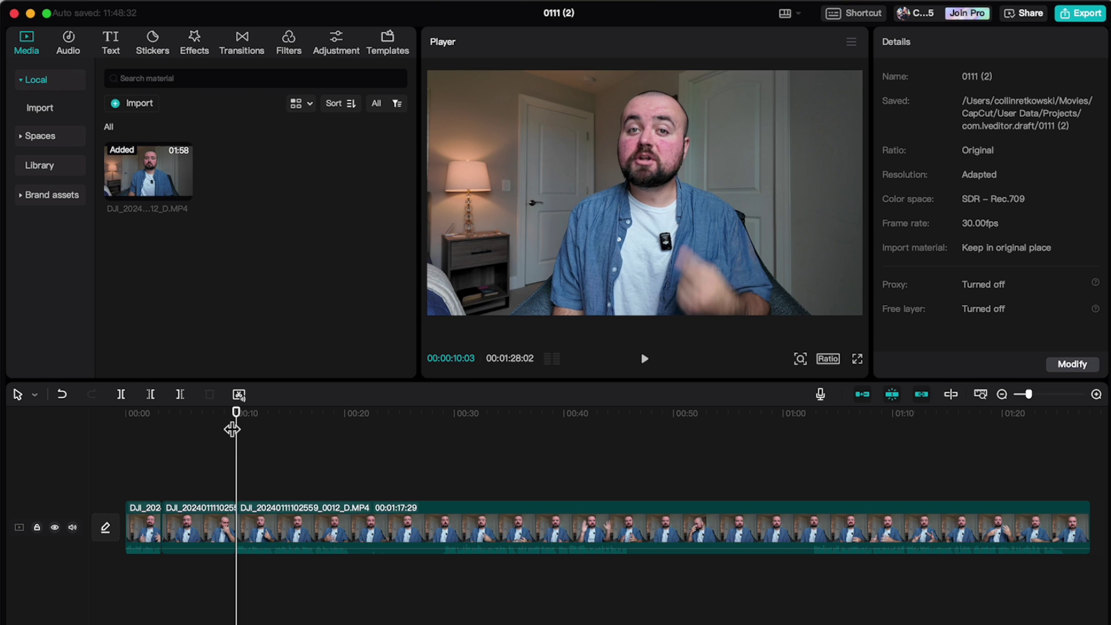
pyautogui.click(192, 529)
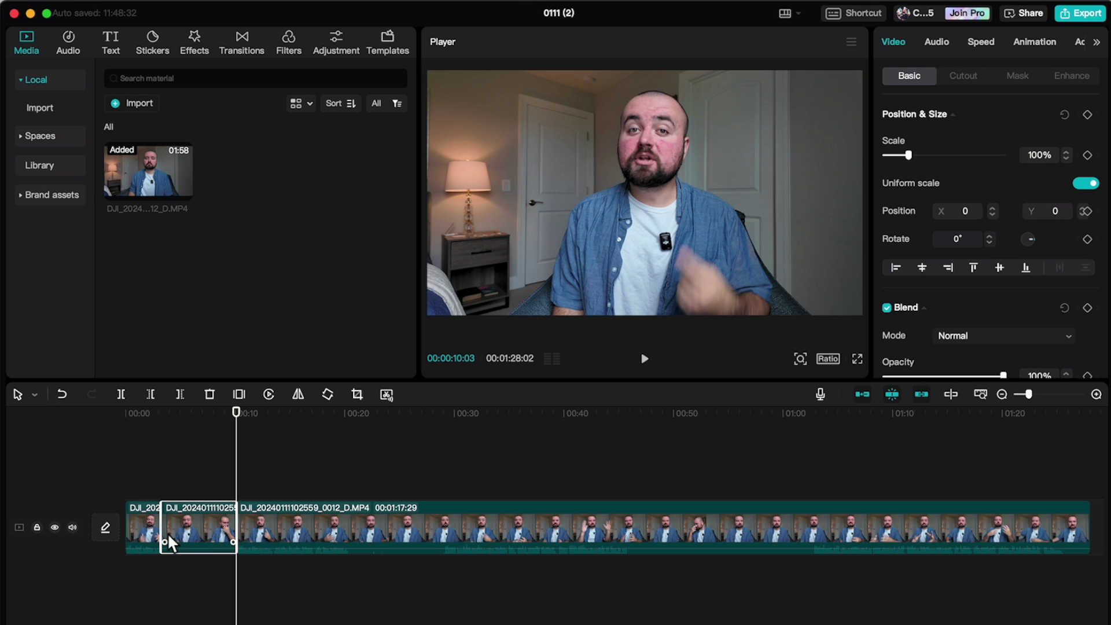
pyautogui.press('Delete')
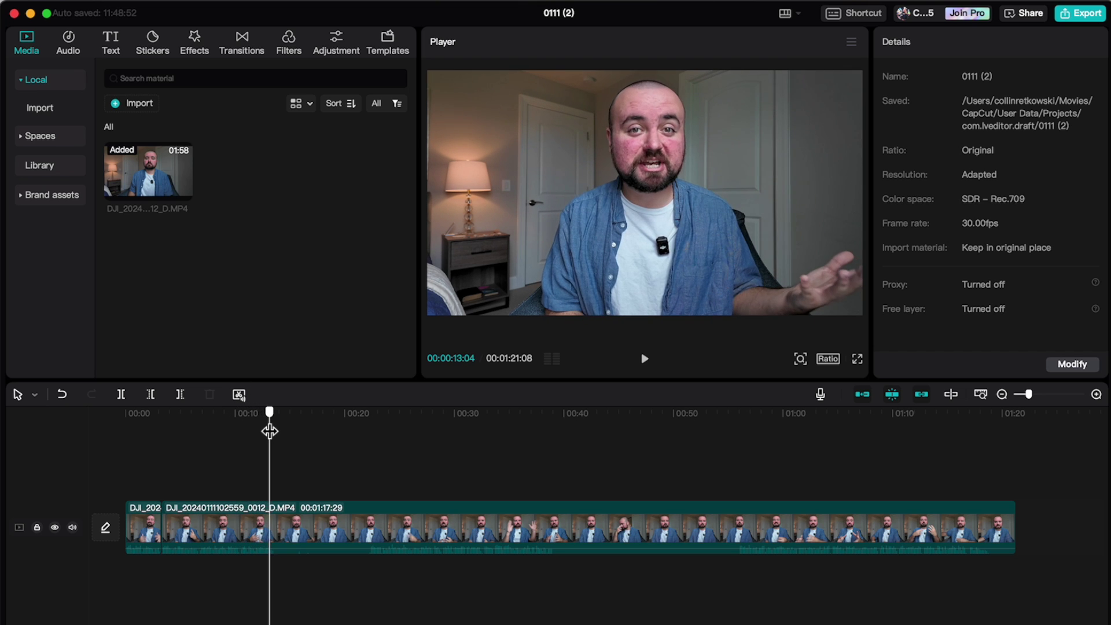
# Step: Cut out and remove the stretch between 13 and 22 seconds
pyautogui.moveTo(270, 431); pyautogui.dragTo(276, 422)
pyautogui.press('super+b')
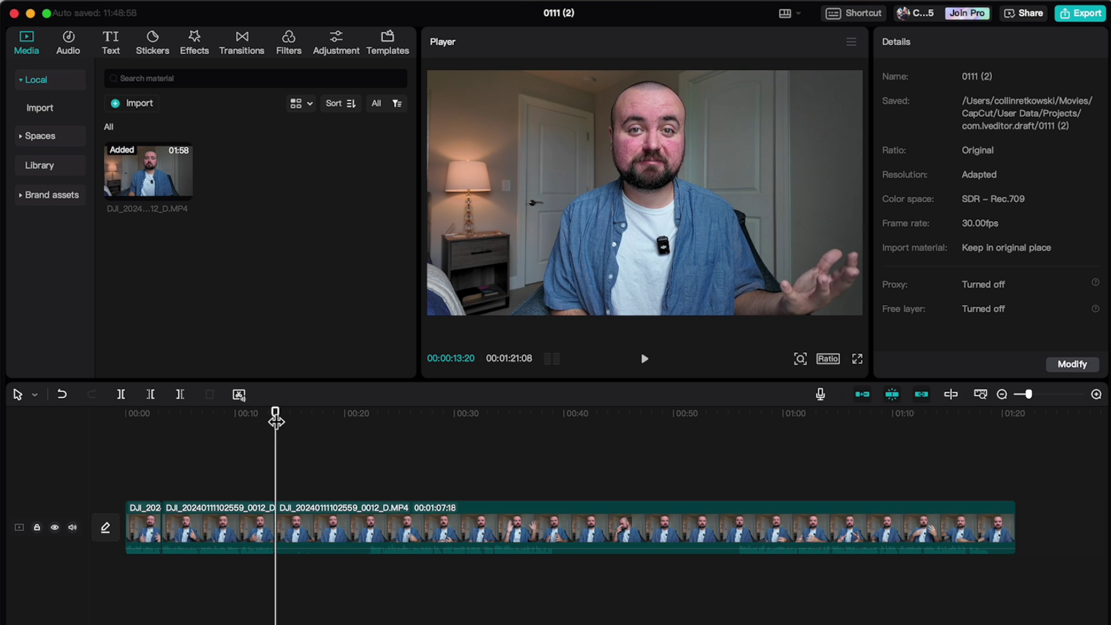
pyautogui.moveTo(354, 420); pyautogui.dragTo(369, 429)
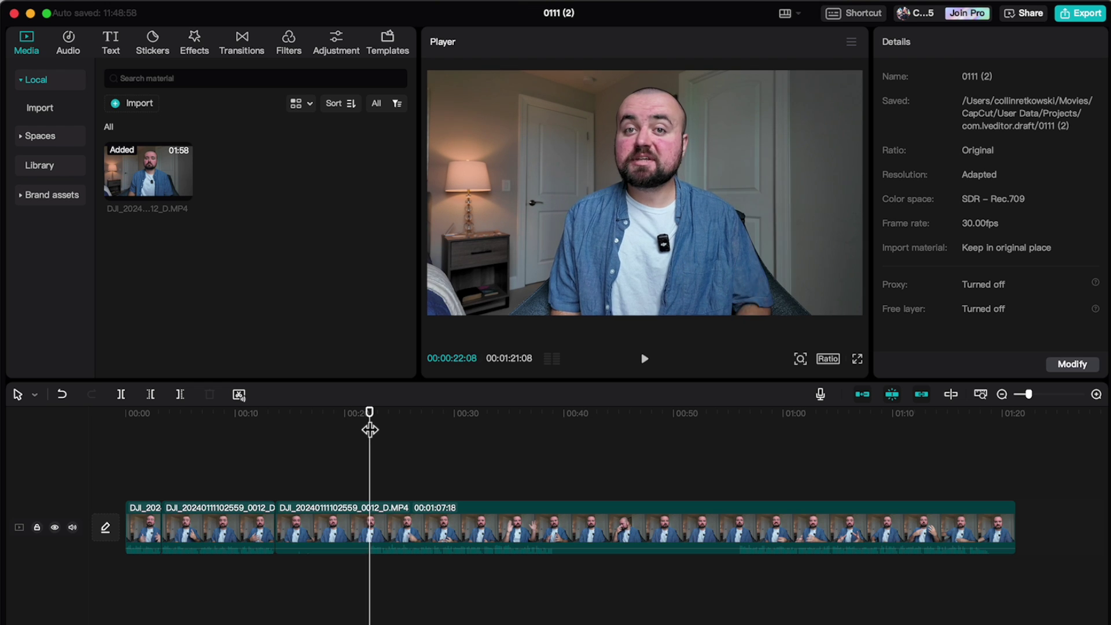
pyautogui.press('q')
pyautogui.click(461, 413)
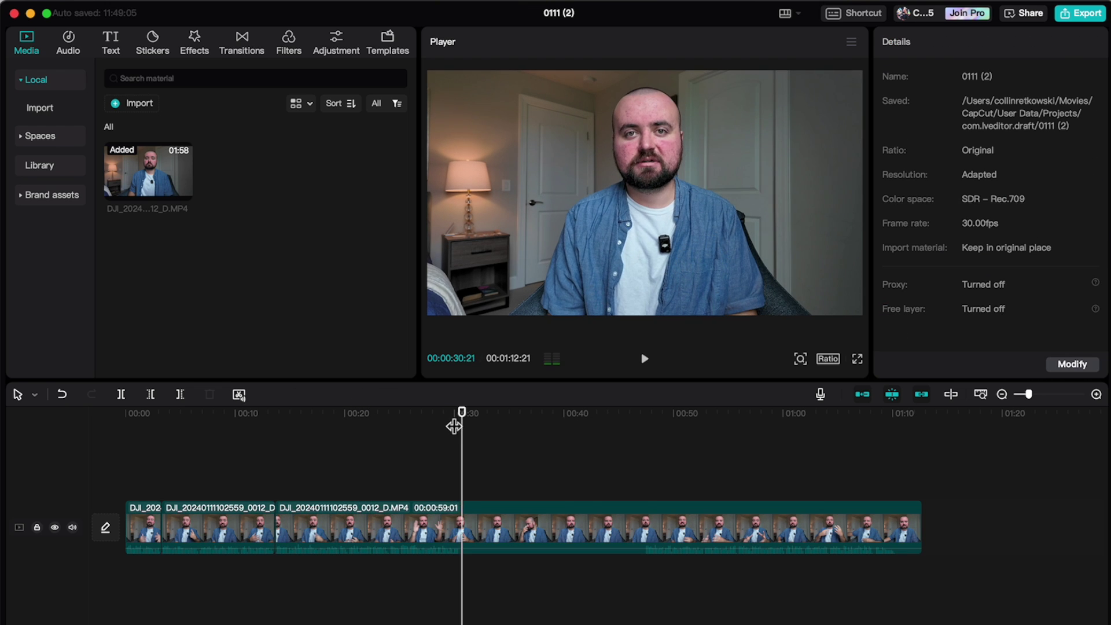
pyautogui.press('super+b')
# Step: Trim off the ending so the edit finishes at 00:00:53:22
pyautogui.click(633, 412)
pyautogui.press('space')
pyautogui.press('q')
pyautogui.moveTo(688, 413); pyautogui.dragTo(714, 413)
pyautogui.press('super+b')
pyautogui.click(726, 523)
pyautogui.press('Delete')
pyautogui.click(124, 414)
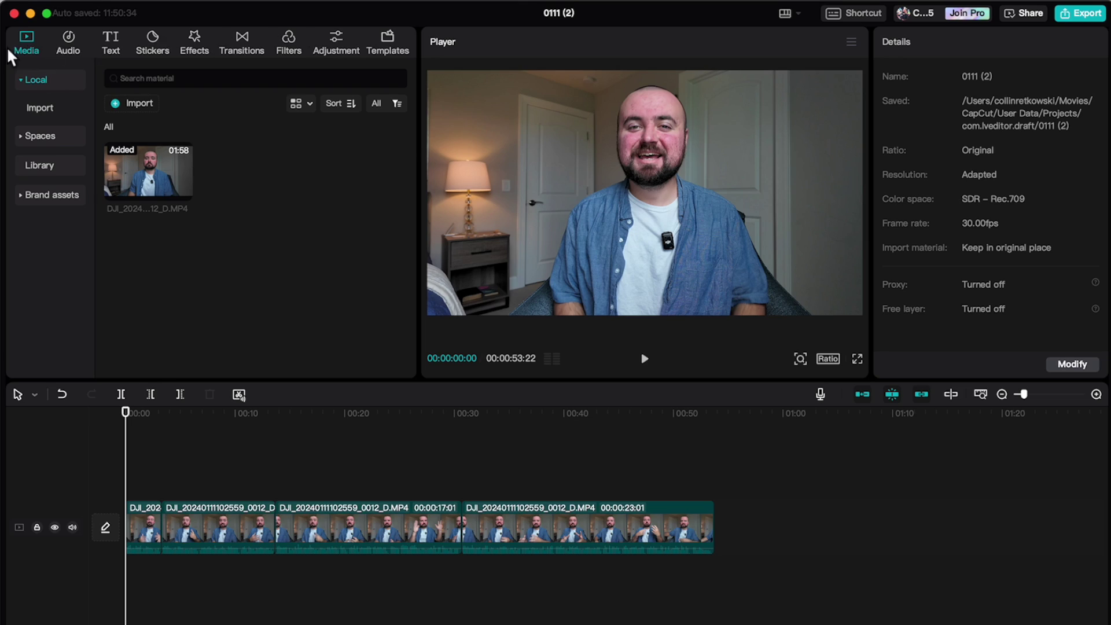
# Step: Open the Audio tab's Music > Trending library to browse background tracks
pyautogui.click(67, 46)
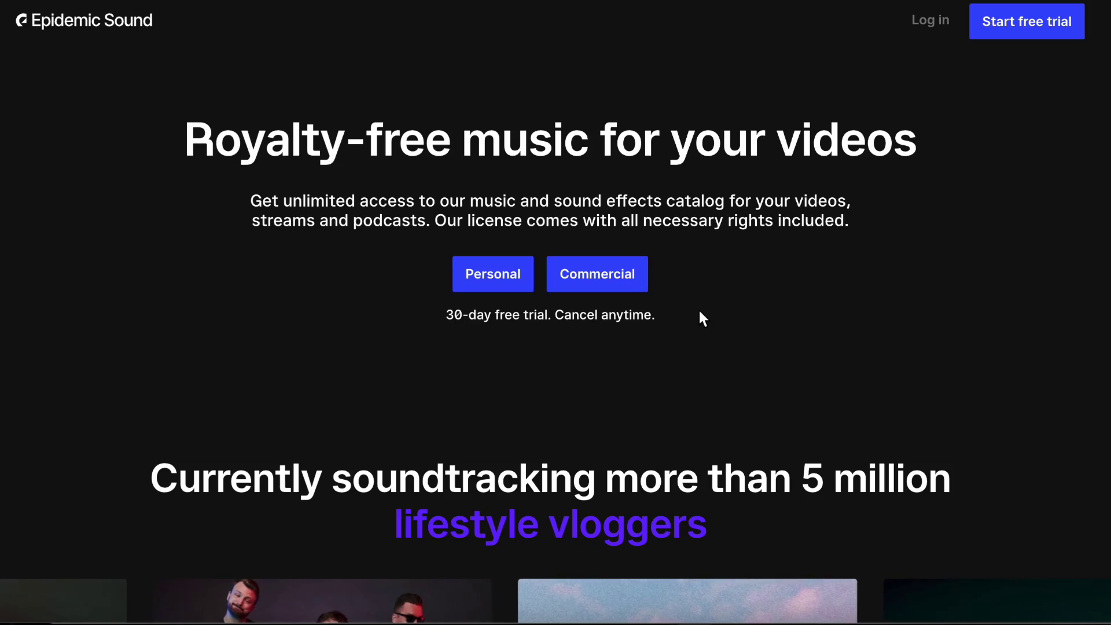
# Step: Browse Epidemic Sound's Hip Hop tracks, trying the mood, genre, duration and BPM filters
pyautogui.scroll(-10, 699, 312)
pyautogui.scroll(-8, 700, 311)
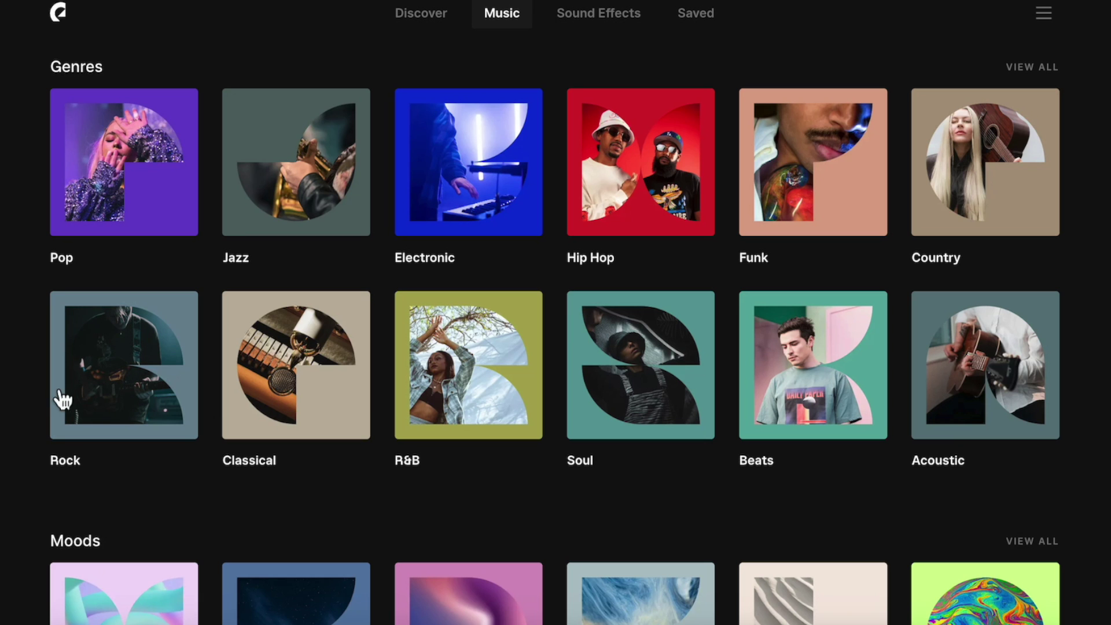
pyautogui.scroll(-7, 33, 391)
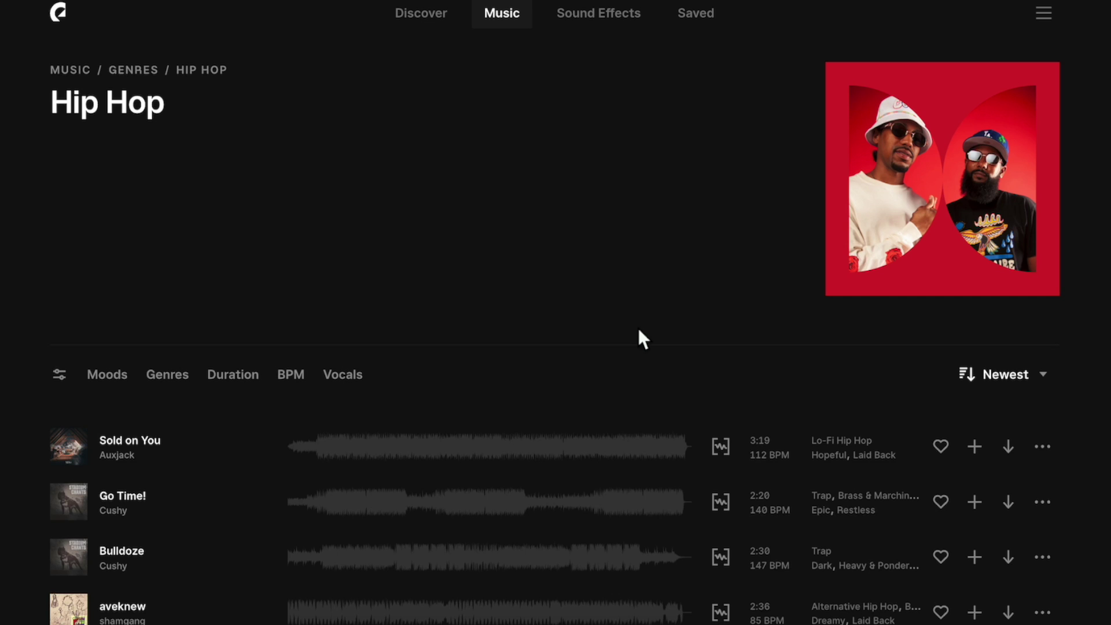
pyautogui.click(107, 377)
pyautogui.click(178, 382)
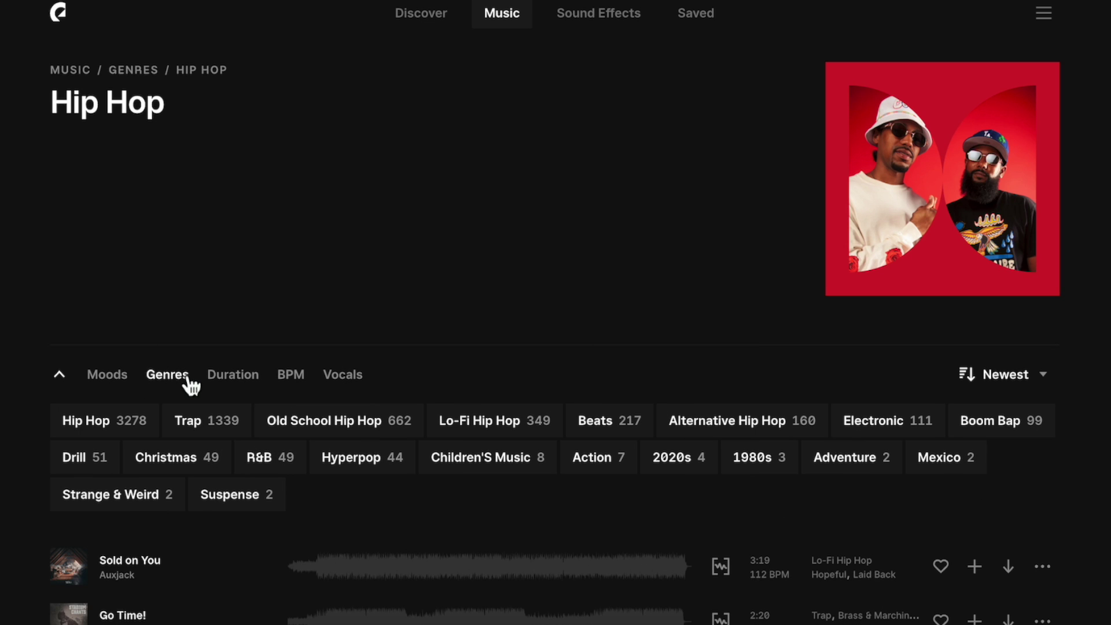
pyautogui.click(239, 382)
pyautogui.click(292, 382)
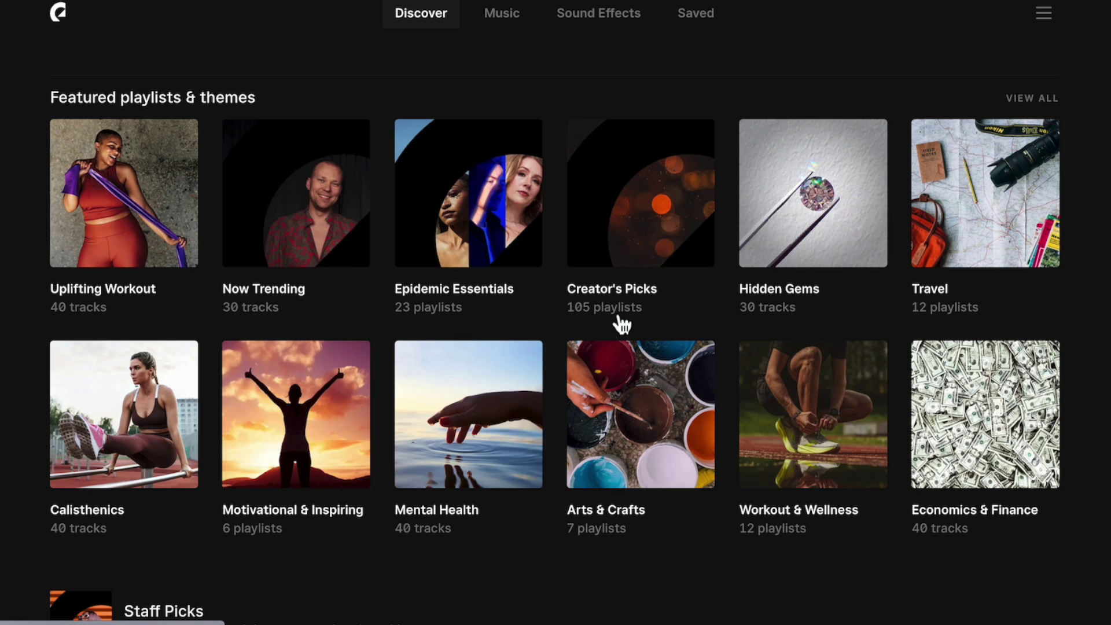
# Step: Download Late Nights from the Creator's Picks YouTube tutorial tracks playlist
pyautogui.click(634, 230)
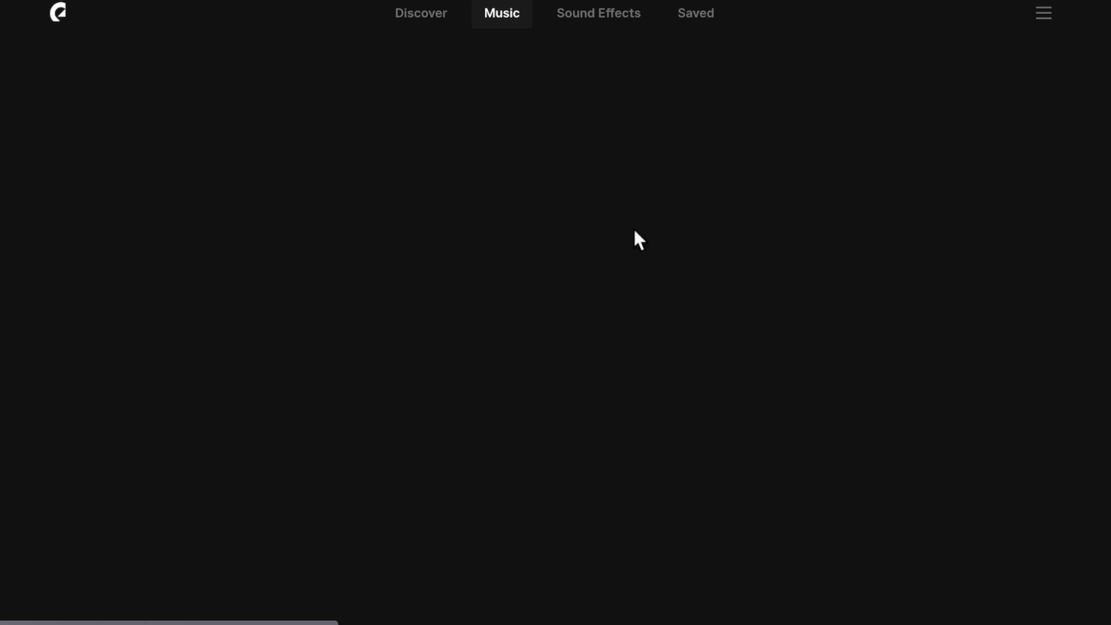
pyautogui.click(728, 407)
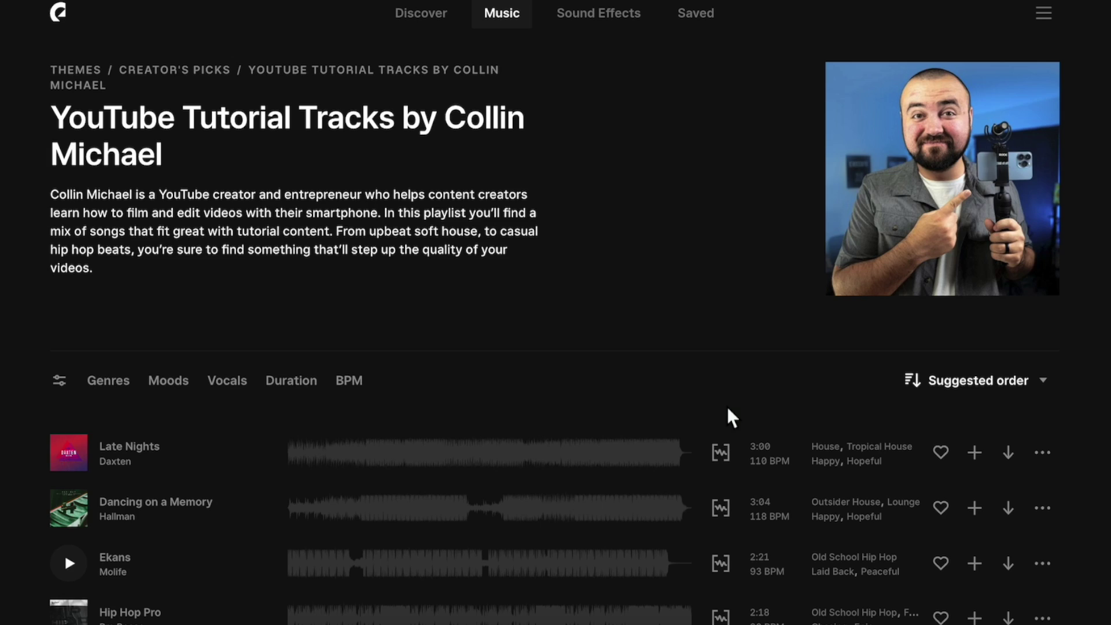
pyautogui.scroll(-2, 728, 408)
pyautogui.scroll(-3, 727, 406)
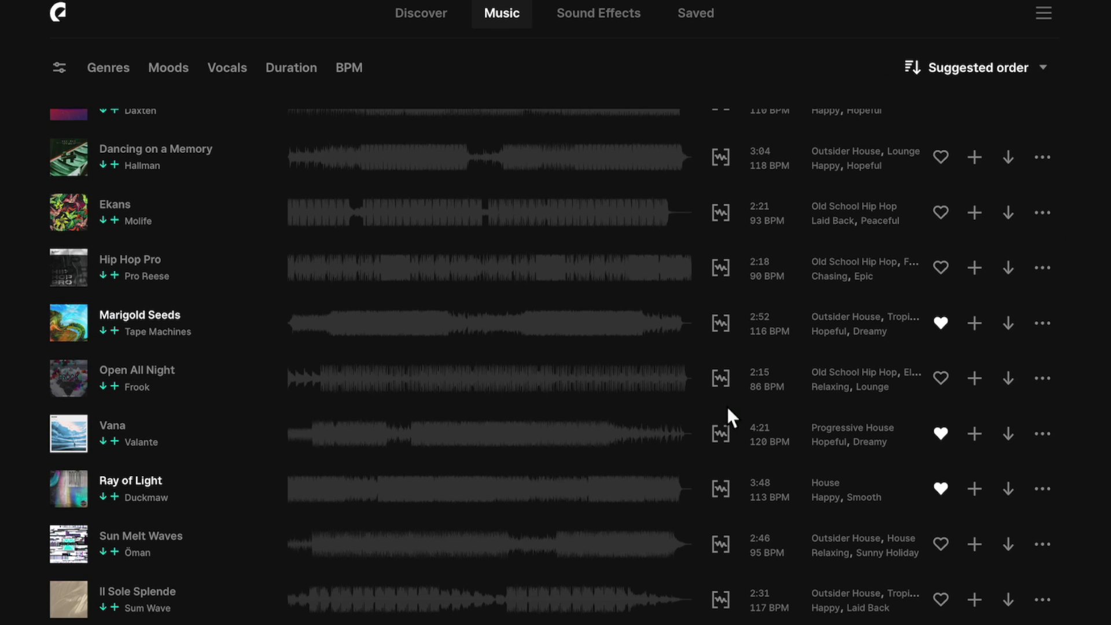
pyautogui.scroll(5, 726, 408)
pyautogui.scroll(-3, 726, 408)
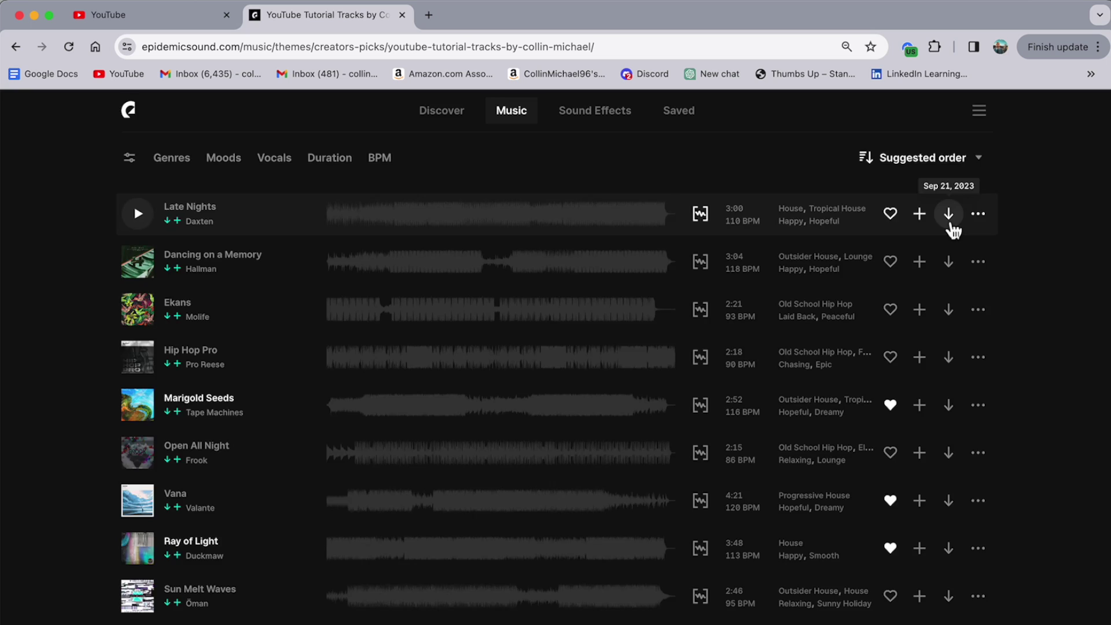
pyautogui.click(1007, 133)
pyautogui.click(746, 477)
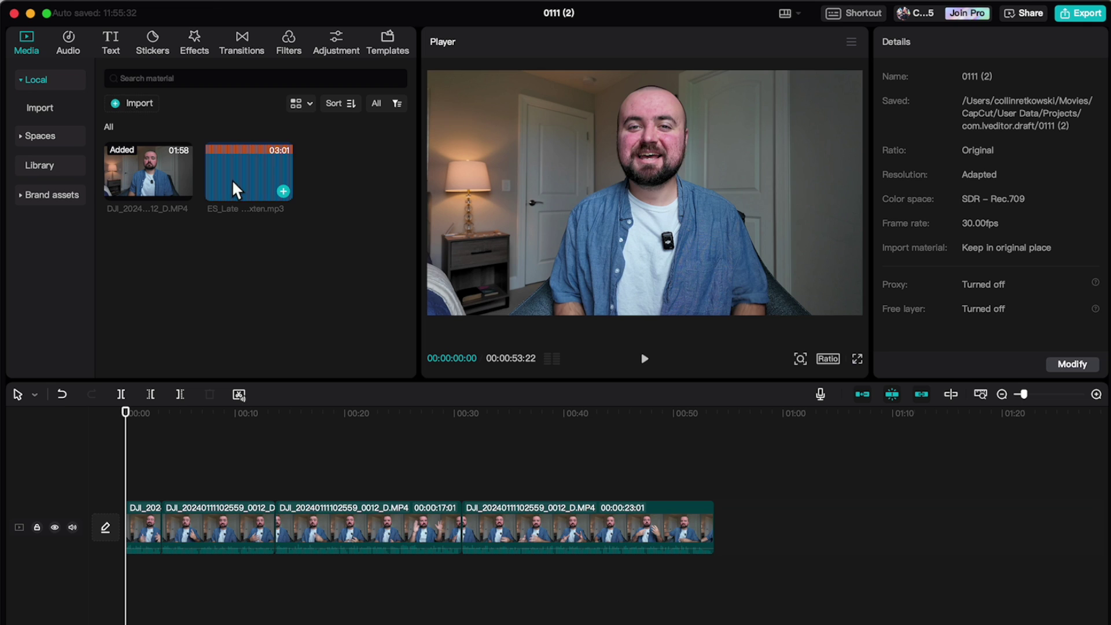
# Step: Add ES_Late Nights – Daxten.mp3 under the video, lower it to about -28.7 dB, and test a fade-in
pyautogui.moveTo(232, 179); pyautogui.dragTo(92, 568)
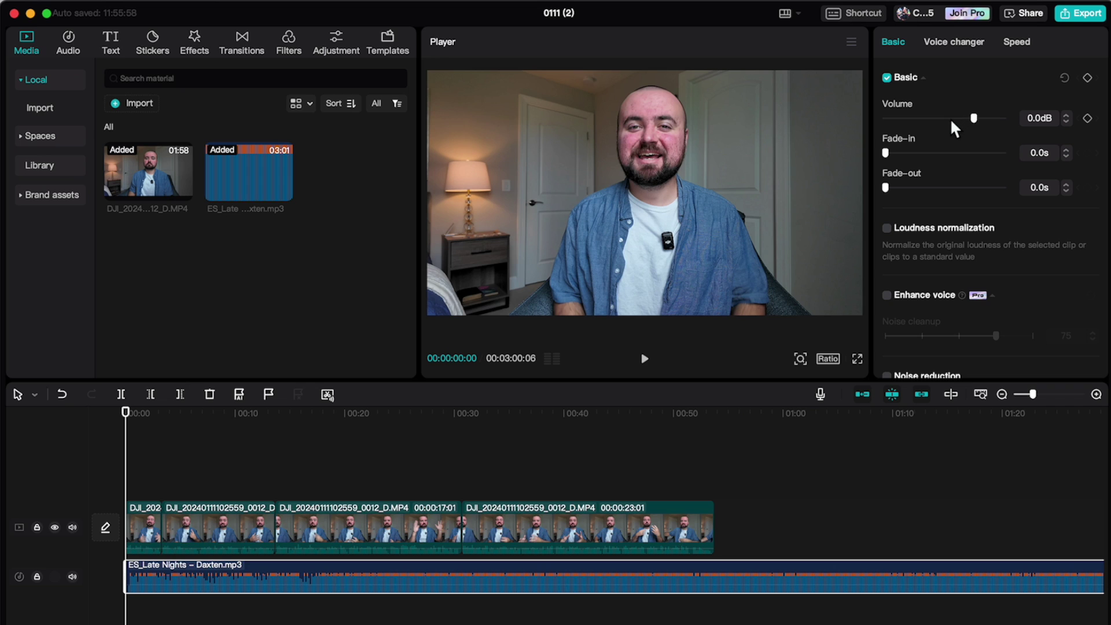
pyautogui.moveTo(946, 116); pyautogui.dragTo(928, 118)
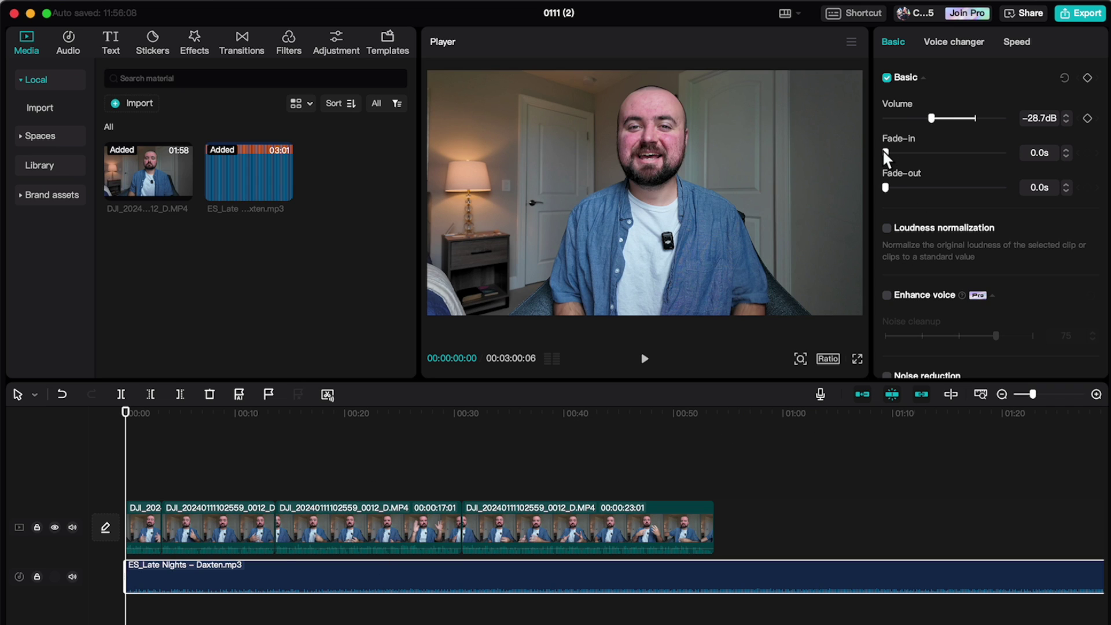
pyautogui.moveTo(886, 151)
pyautogui.mouseDown()
pyautogui.moveTo(915, 156)
pyautogui.moveTo(869, 156)
pyautogui.mouseUp()
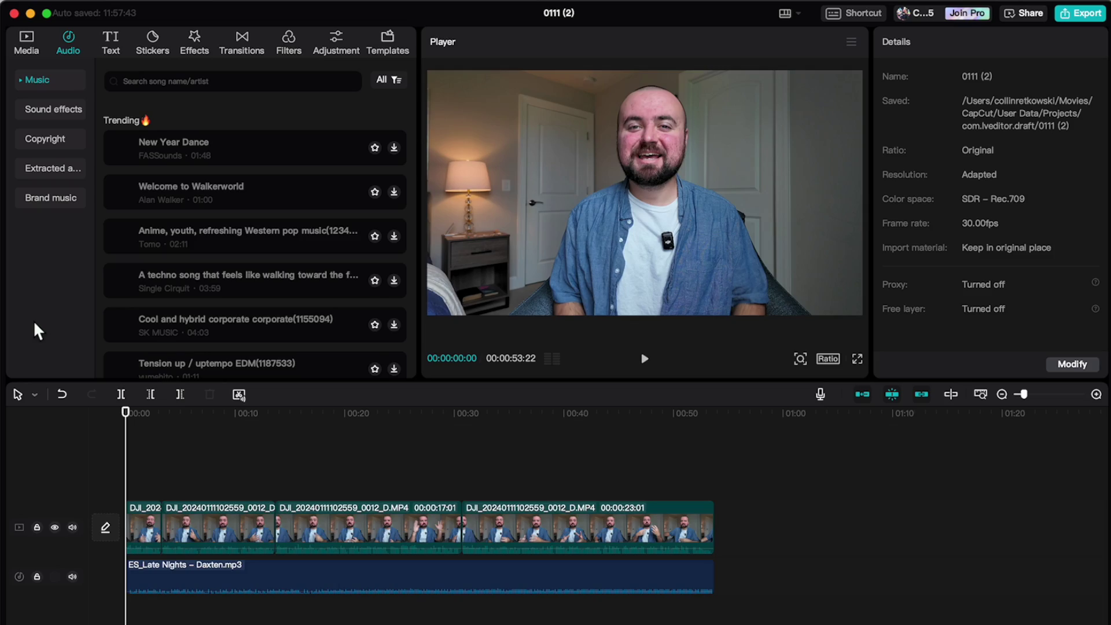
# Step: Try zooming the second clip to 167% and repositioning it, then undo back to 100%
pyautogui.click(201, 517)
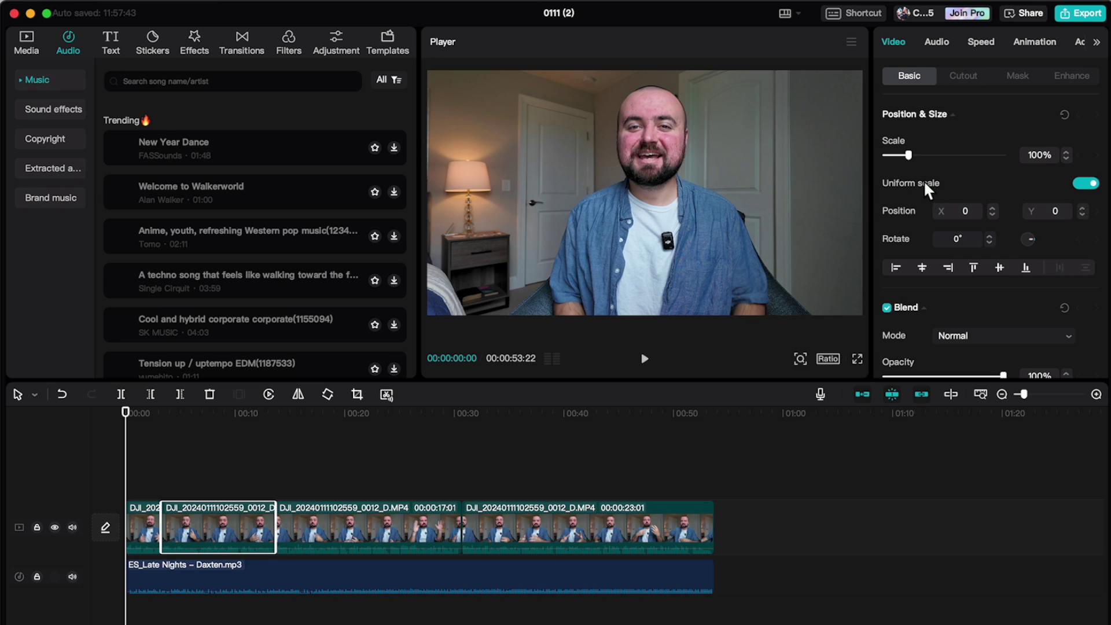
pyautogui.click(208, 415)
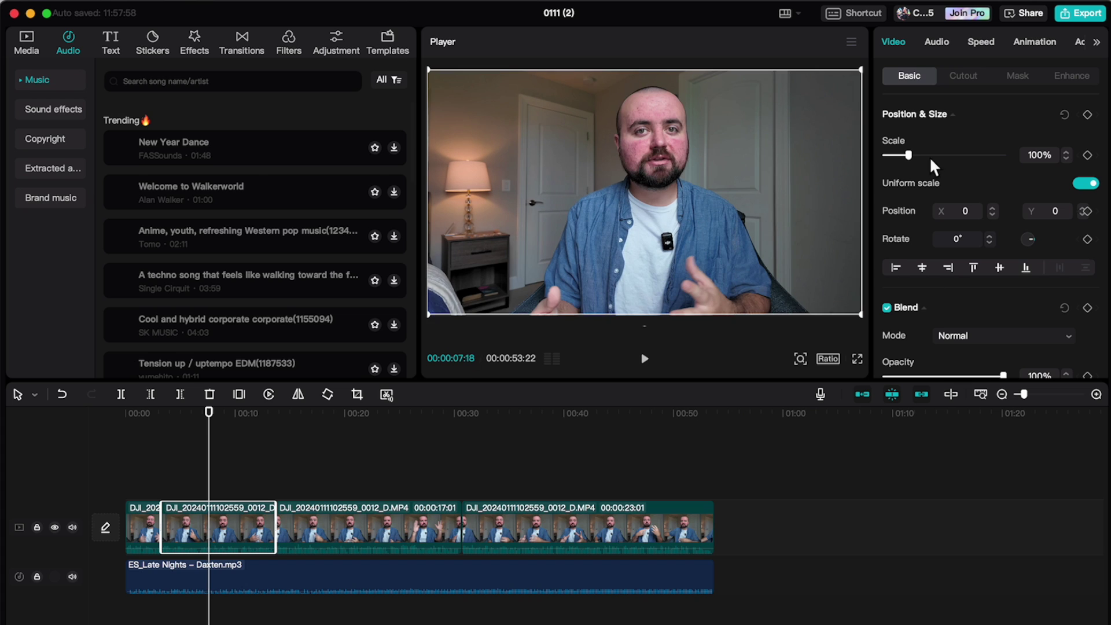
pyautogui.moveTo(907, 154); pyautogui.dragTo(917, 155)
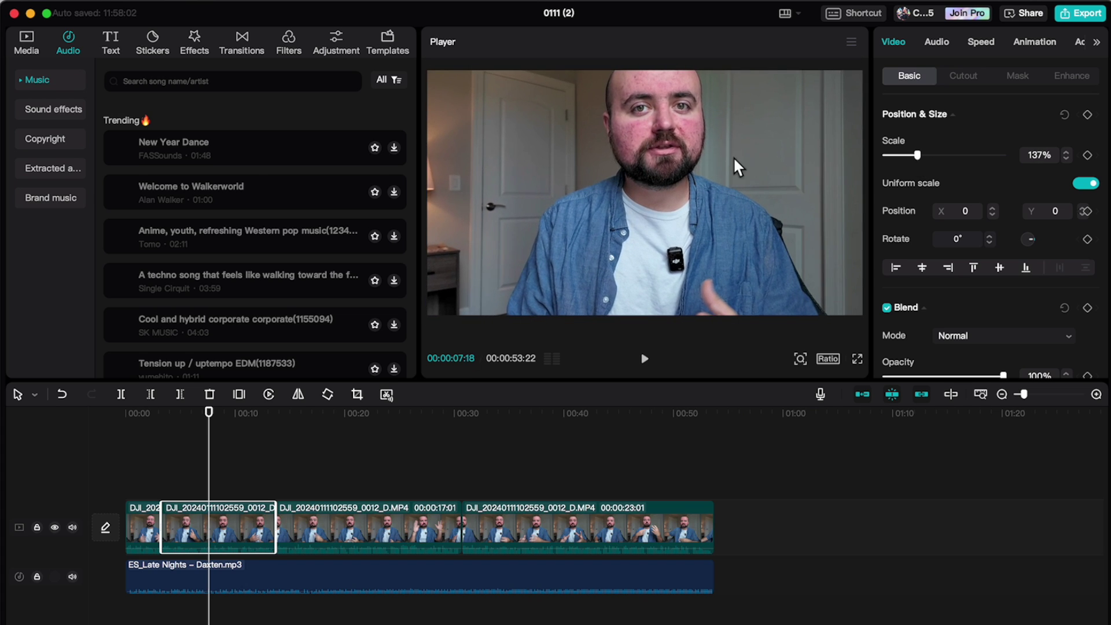
pyautogui.moveTo(727, 182)
pyautogui.mouseDown()
pyautogui.moveTo(730, 167)
pyautogui.moveTo(732, 185)
pyautogui.mouseUp()
pyautogui.moveTo(917, 154); pyautogui.dragTo(923, 155)
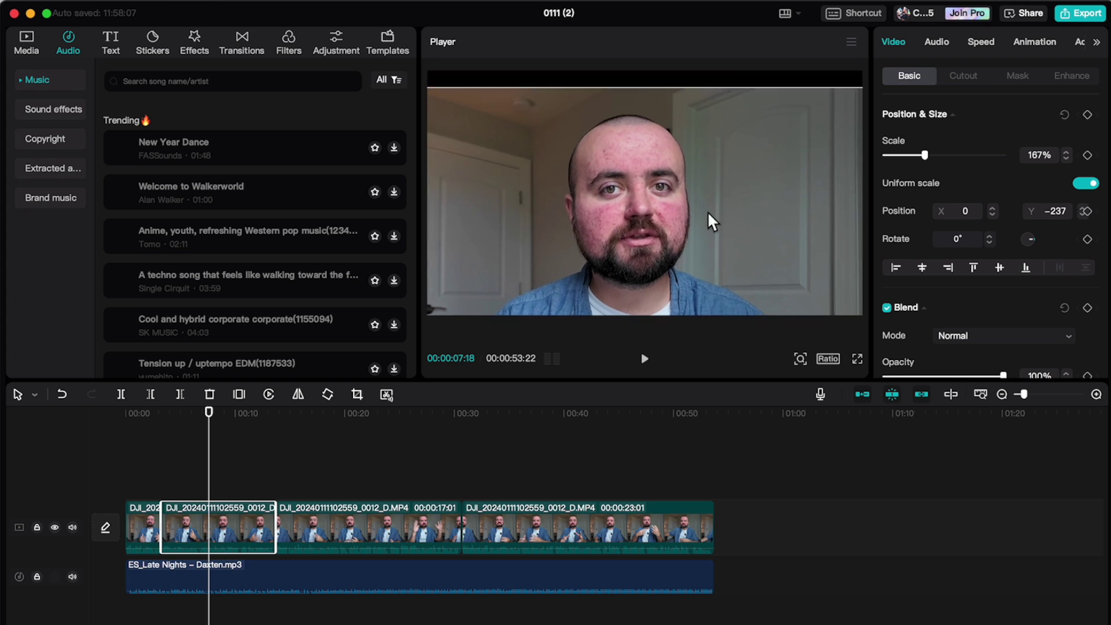
pyautogui.moveTo(786, 79); pyautogui.dragTo(742, 174)
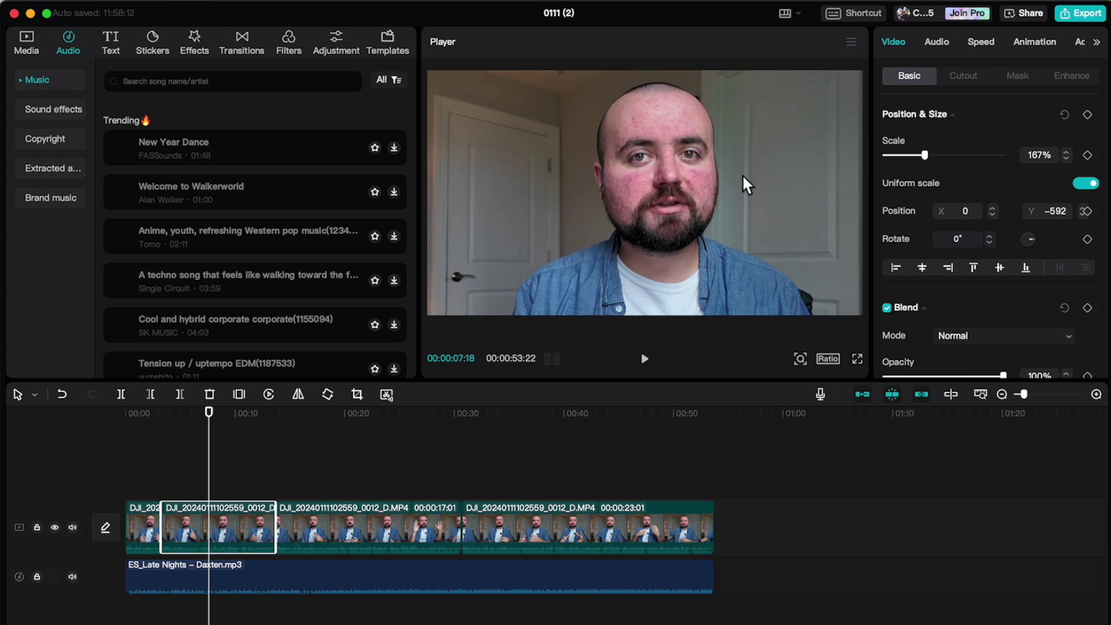
pyautogui.press('super+z')
pyautogui.press('super+z')
pyautogui.press('super+z')
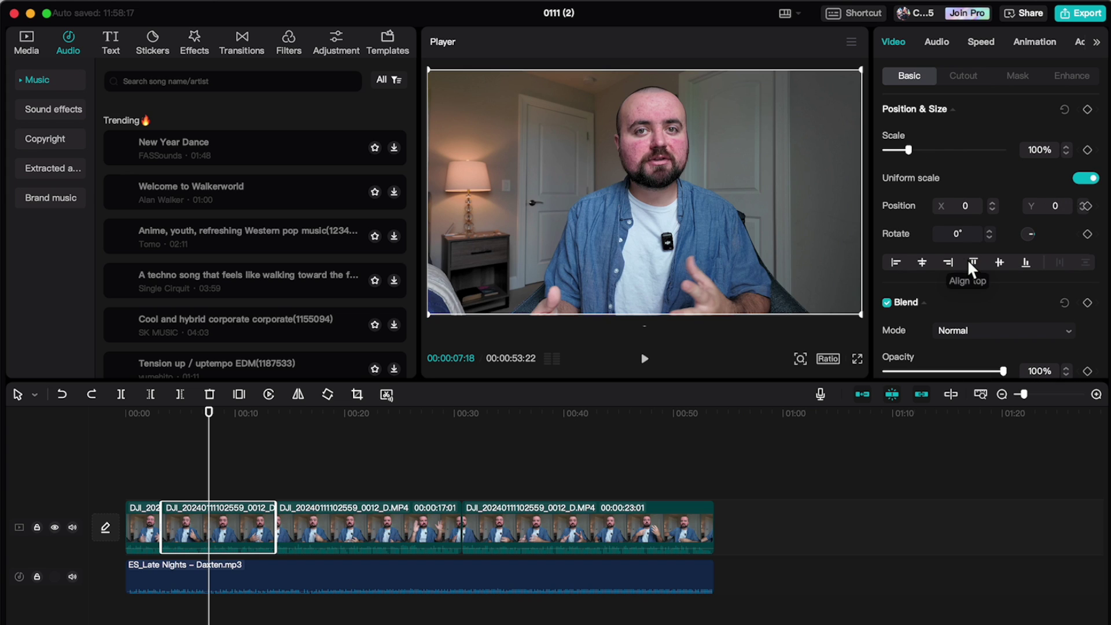
# Step: Scroll through the rest of the second clip's Basic video settings
pyautogui.scroll(-3, 961, 254)
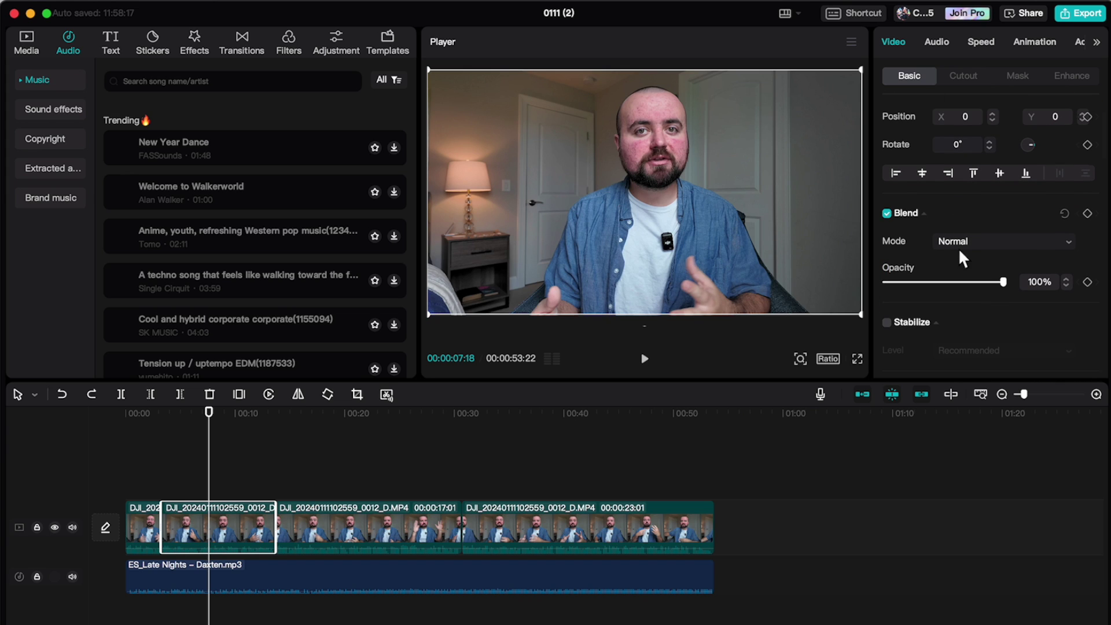
pyautogui.moveTo(1002, 282)
pyautogui.mouseDown()
pyautogui.moveTo(908, 282)
pyautogui.moveTo(1007, 282)
pyautogui.mouseUp()
pyautogui.scroll(-3, 971, 262)
pyautogui.scroll(-1, 972, 262)
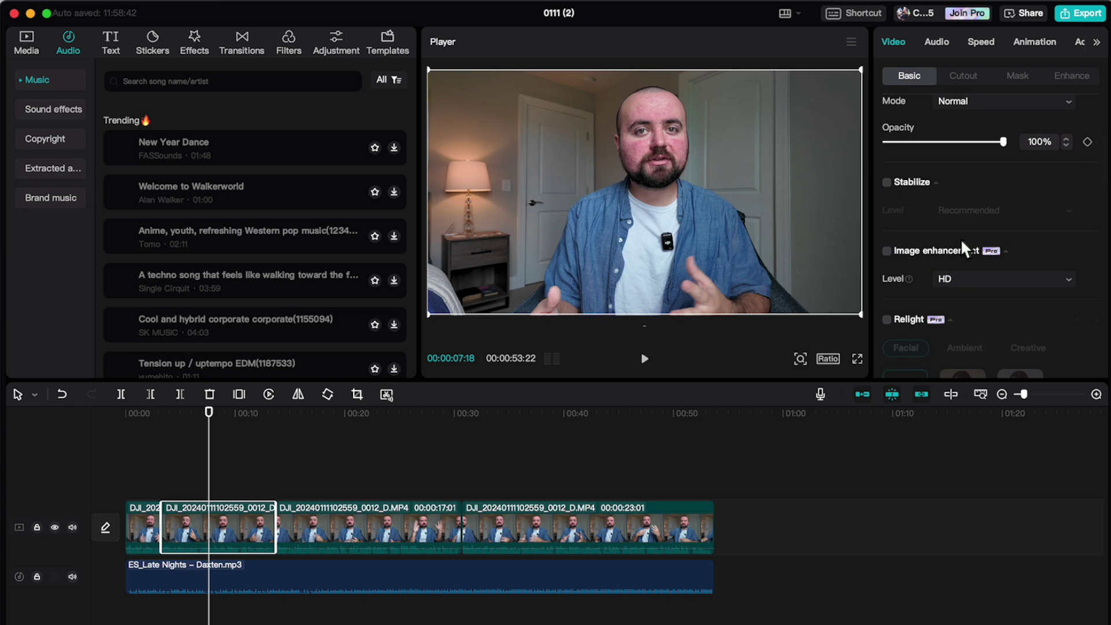
pyautogui.scroll(-10, 926, 282)
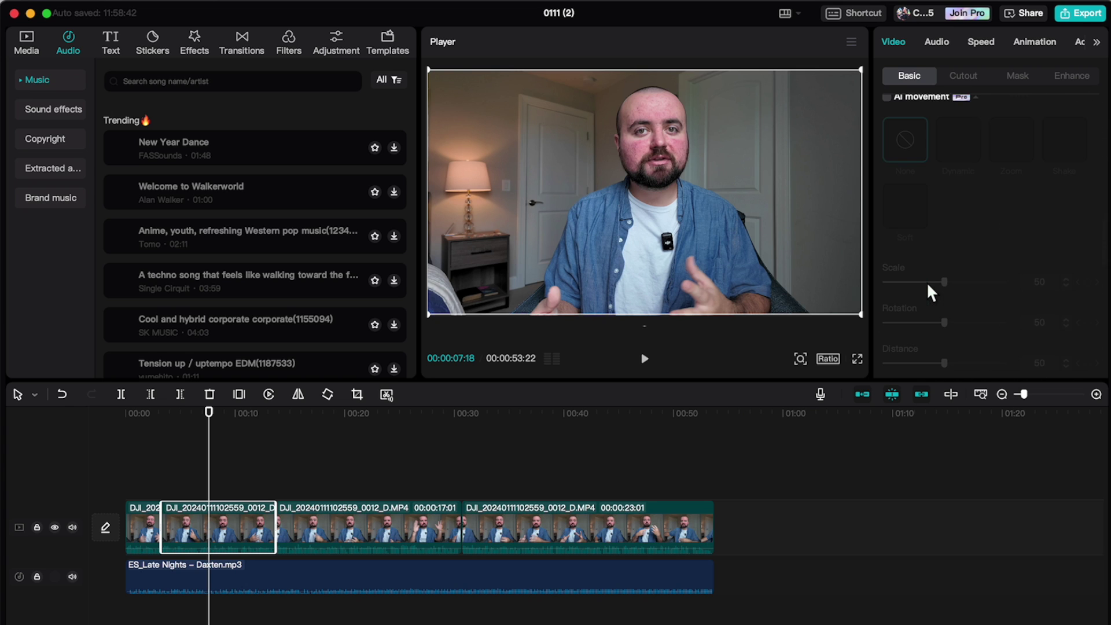
pyautogui.scroll(-8, 926, 282)
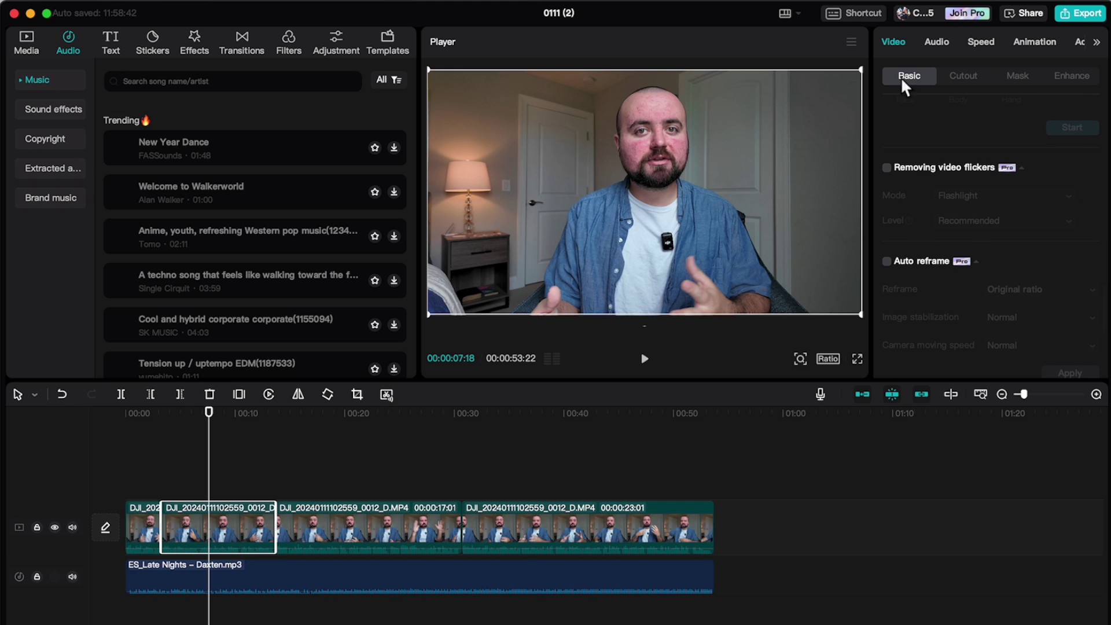
# Step: Try Auto cutout on the second clip, check it around 00:10, then undo it
pyautogui.click(956, 79)
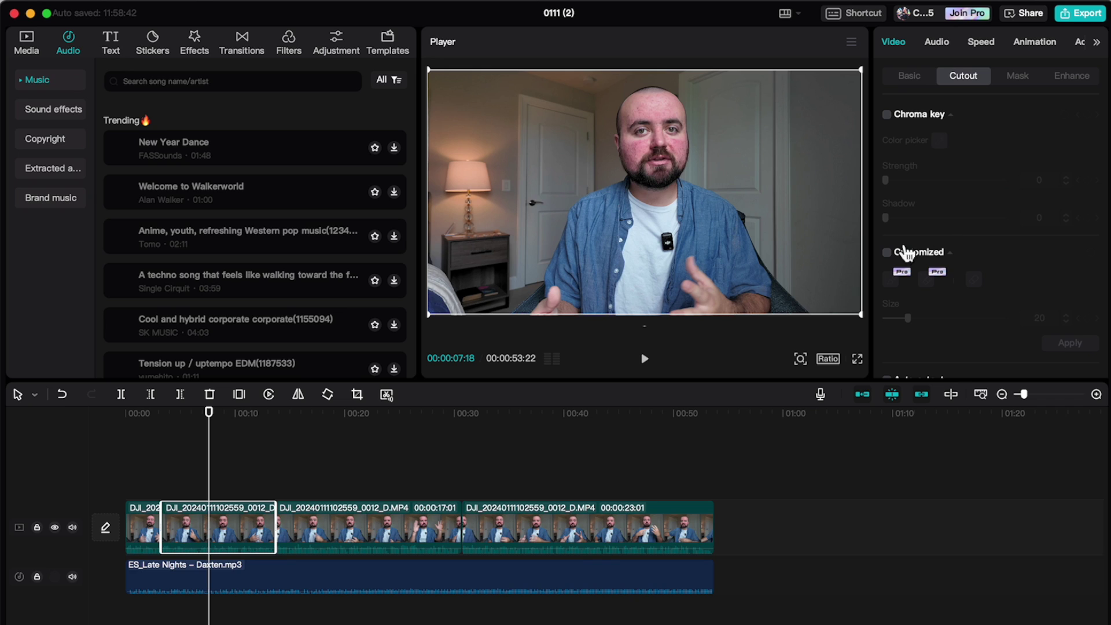
pyautogui.scroll(-2, 930, 193)
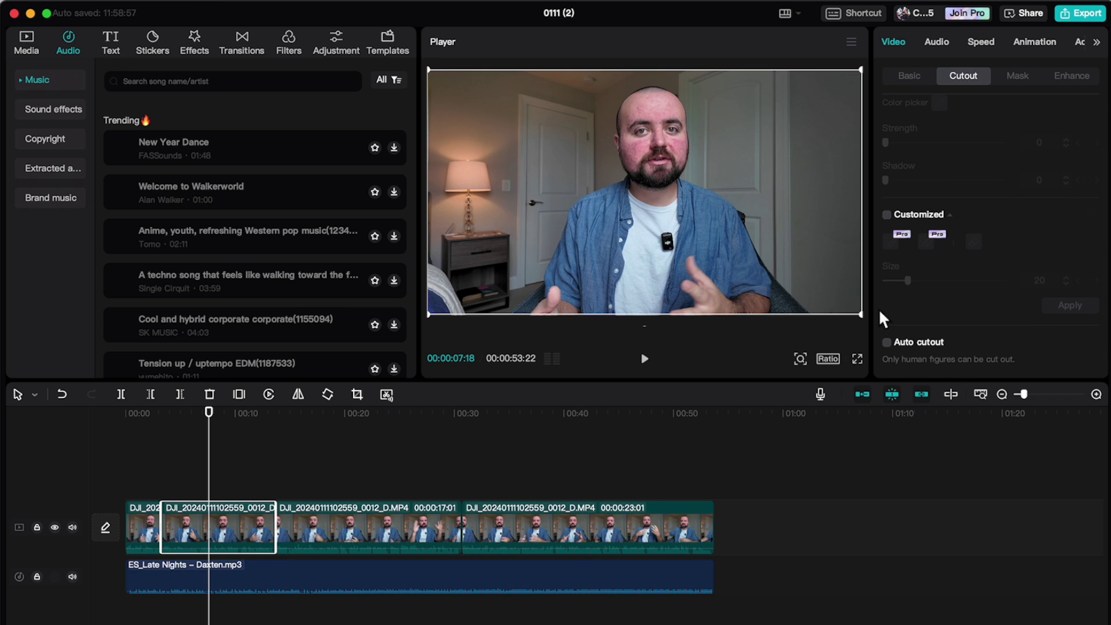
pyautogui.click(887, 342)
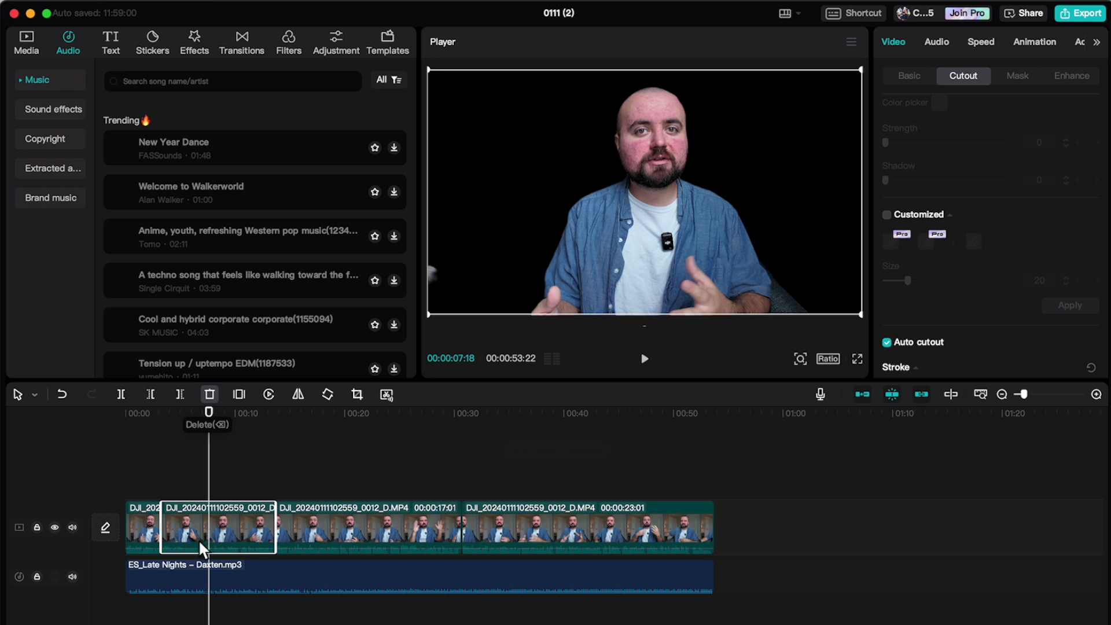
pyautogui.moveTo(208, 426)
pyautogui.mouseDown()
pyautogui.moveTo(244, 428)
pyautogui.moveTo(206, 435)
pyautogui.moveTo(220, 435)
pyautogui.mouseUp()
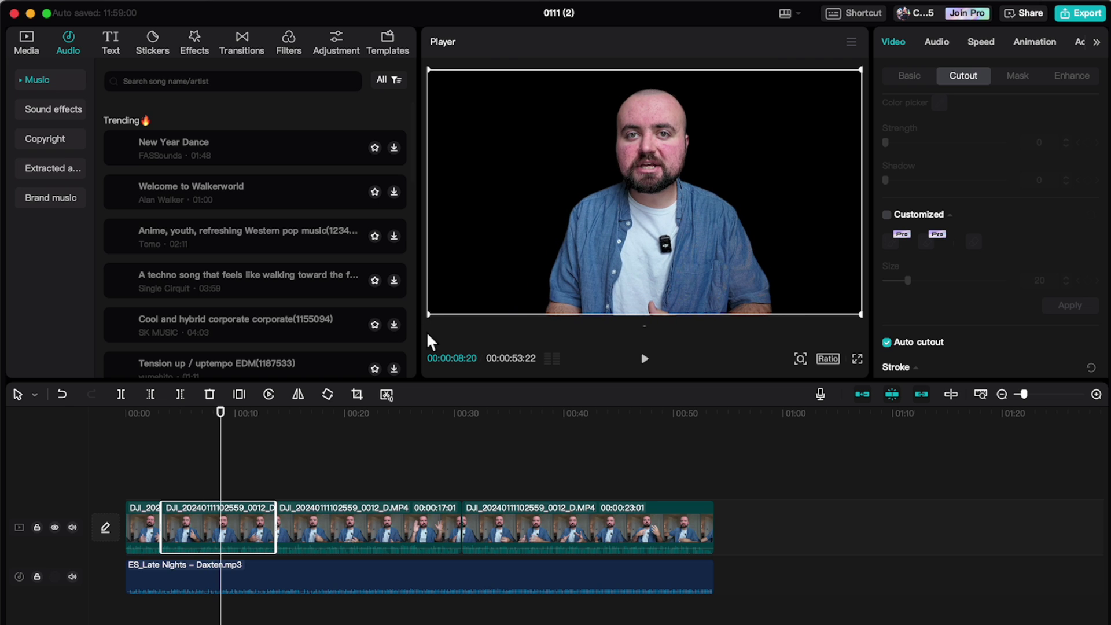
pyautogui.moveTo(222, 418); pyautogui.dragTo(233, 428)
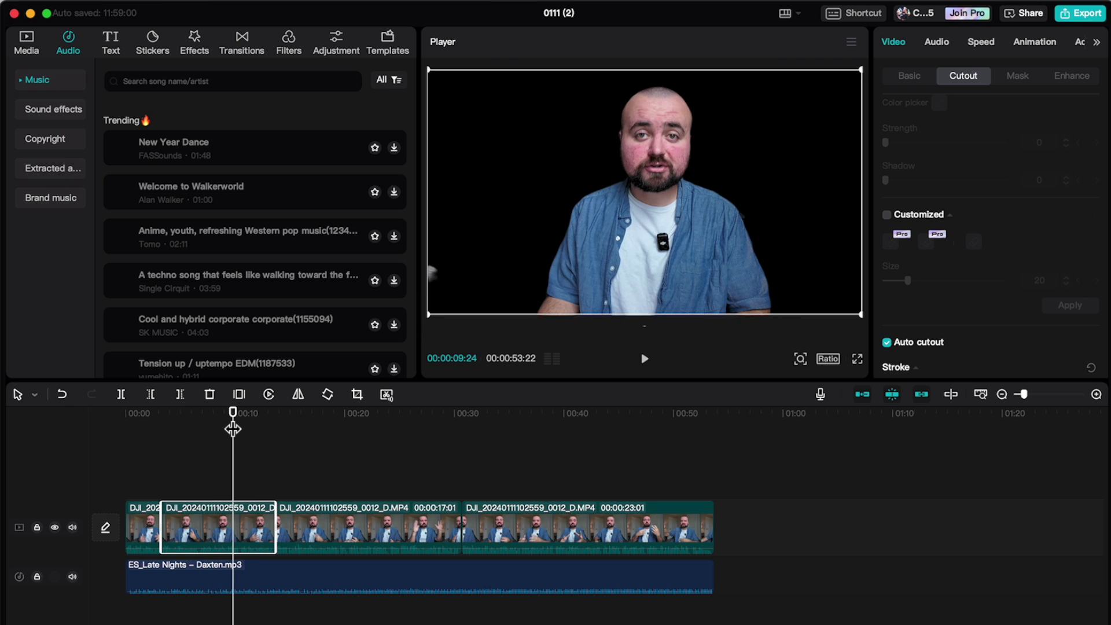
pyautogui.moveTo(233, 414)
pyautogui.mouseDown()
pyautogui.moveTo(258, 419)
pyautogui.moveTo(240, 428)
pyautogui.mouseUp()
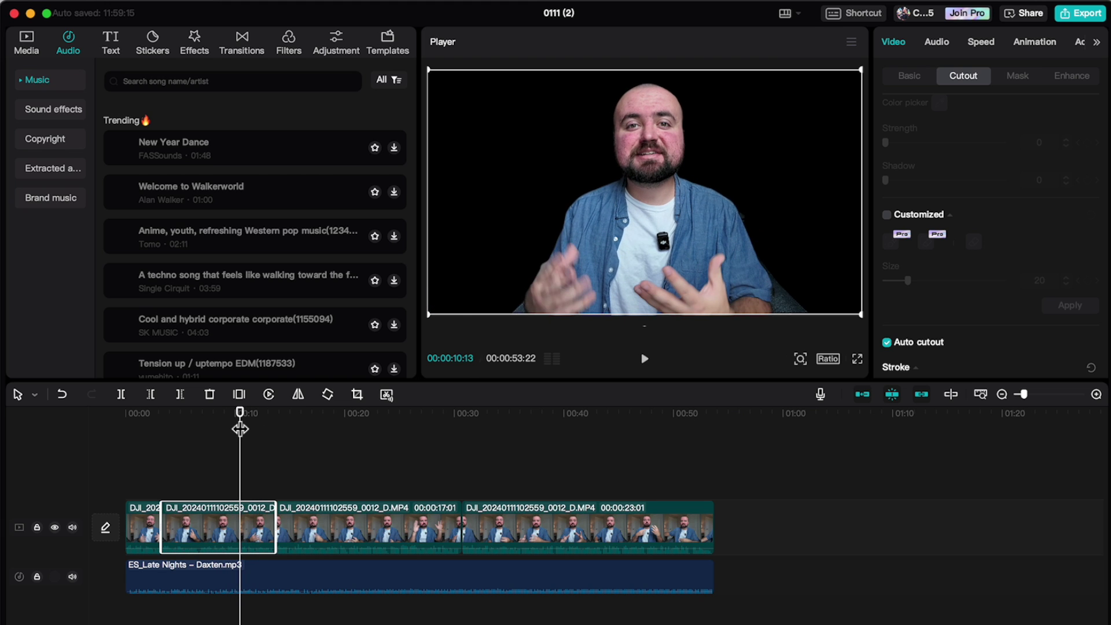
pyautogui.press('super+z')
# Step: View the Mask options, then scroll through the Enhance tab's Face and Facial beauty settings
pyautogui.click(1011, 77)
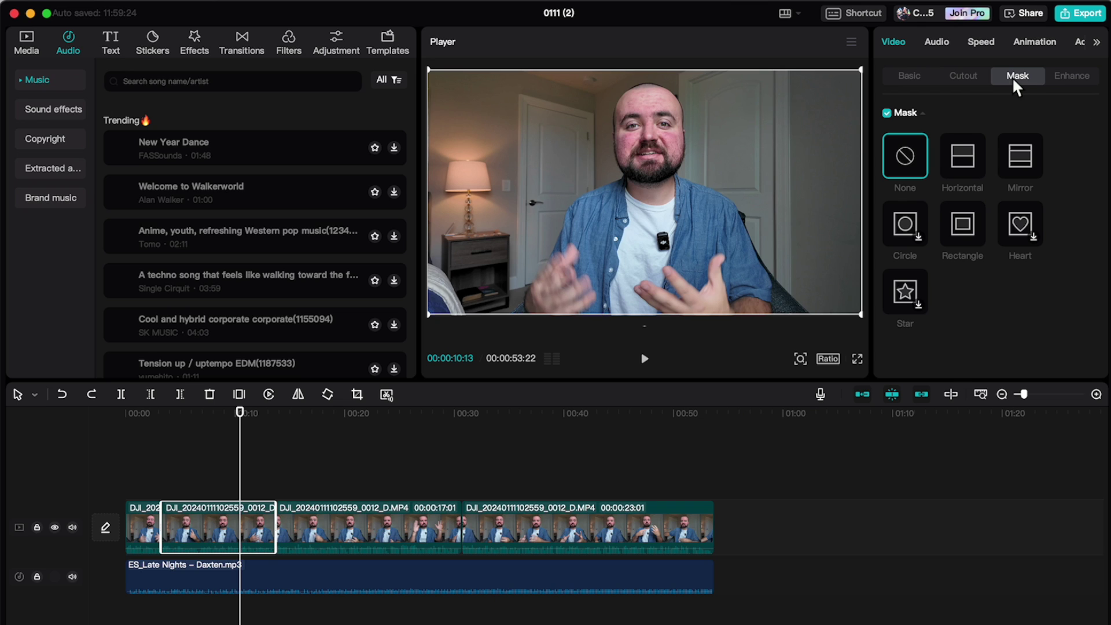
pyautogui.click(1071, 77)
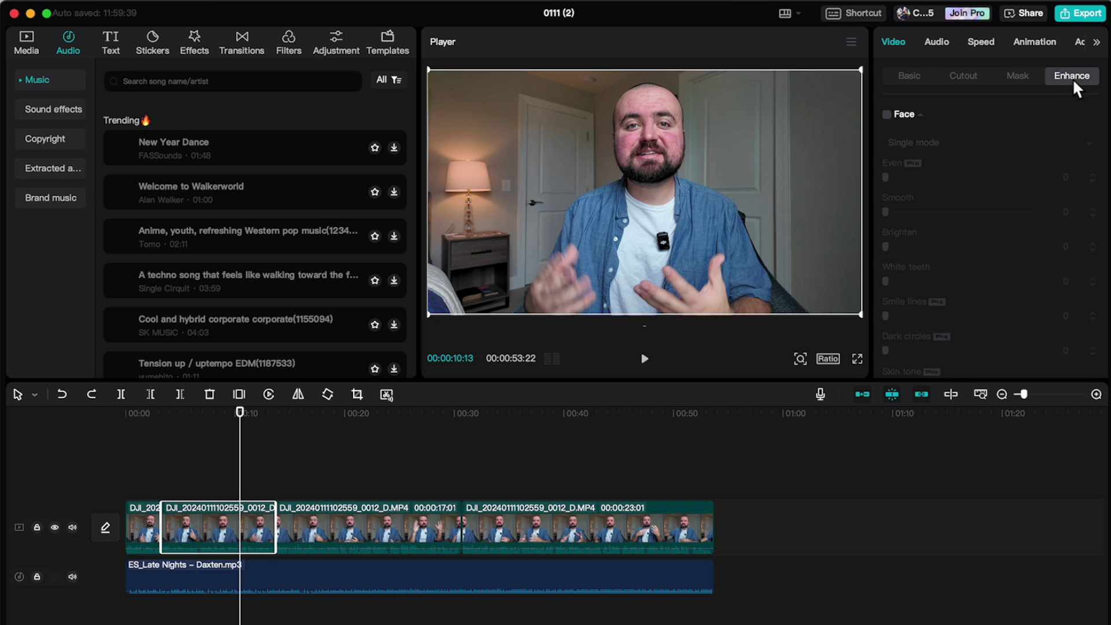
pyautogui.scroll(-3, 1028, 216)
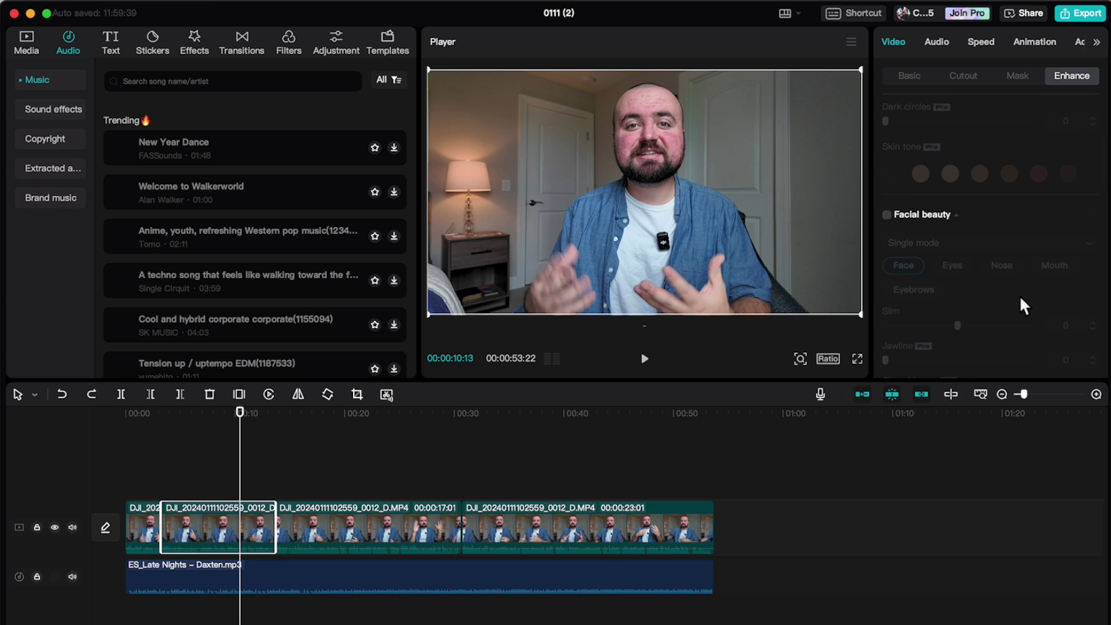
pyautogui.scroll(5, 995, 226)
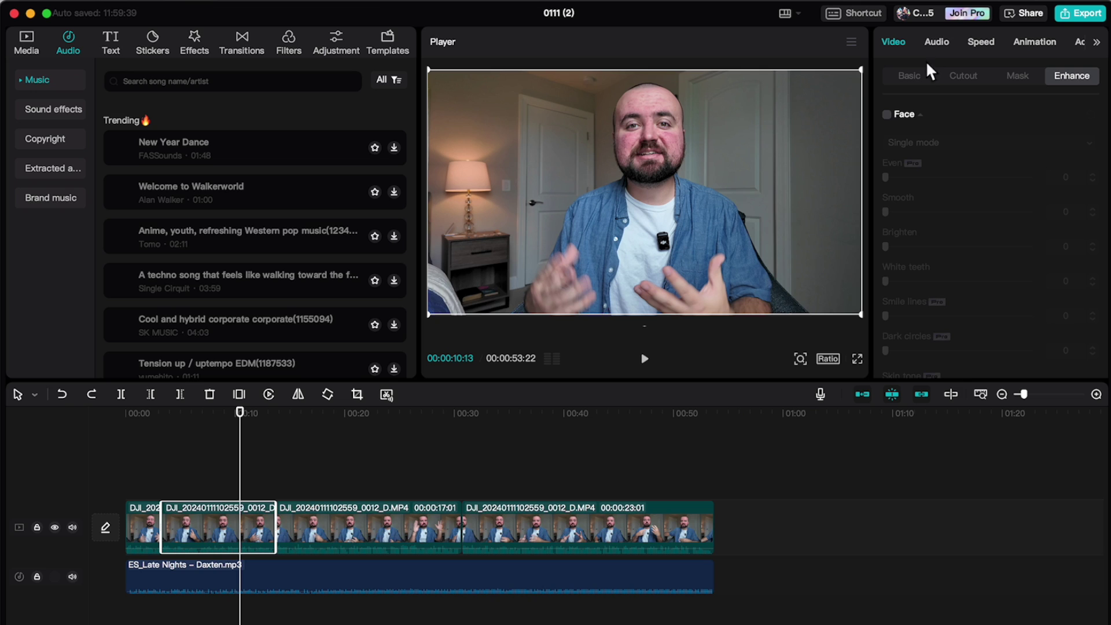
# Step: Bring up the second clip's Curve speed presets, with None applied and normal speed at 1.0x
pyautogui.click(935, 42)
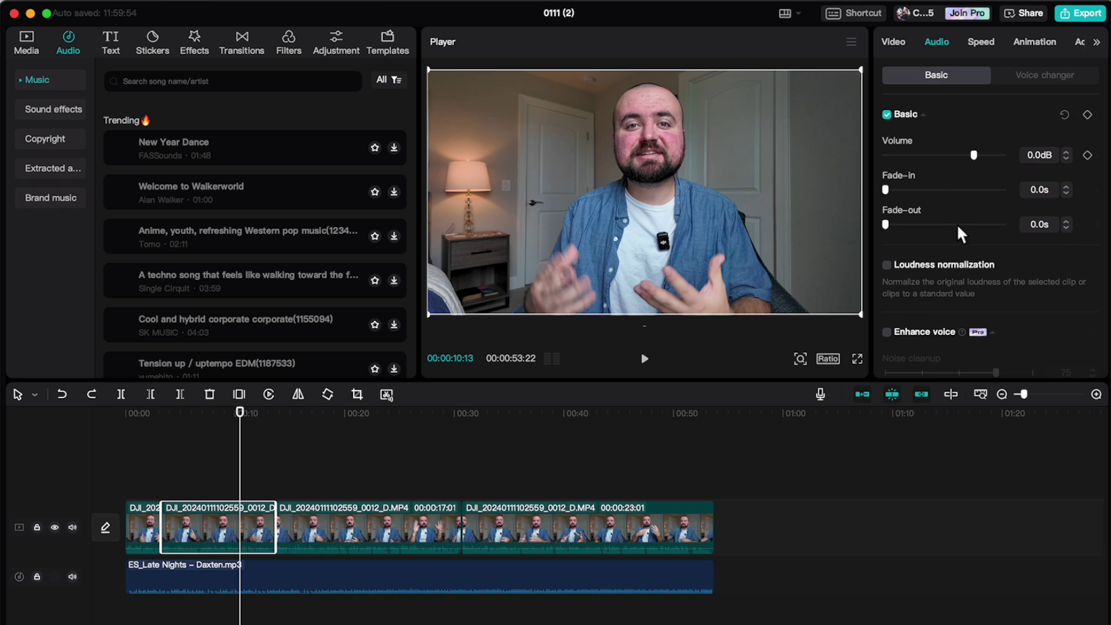
pyautogui.click(1017, 75)
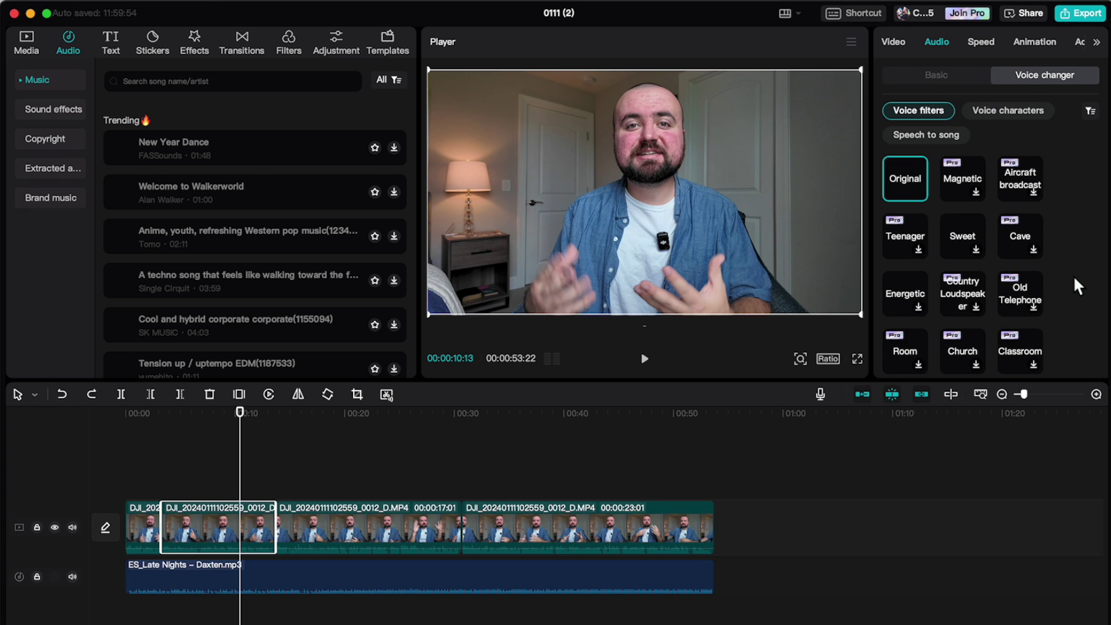
pyautogui.scroll(-5, 1072, 275)
pyautogui.scroll(5, 1071, 276)
pyautogui.click(979, 50)
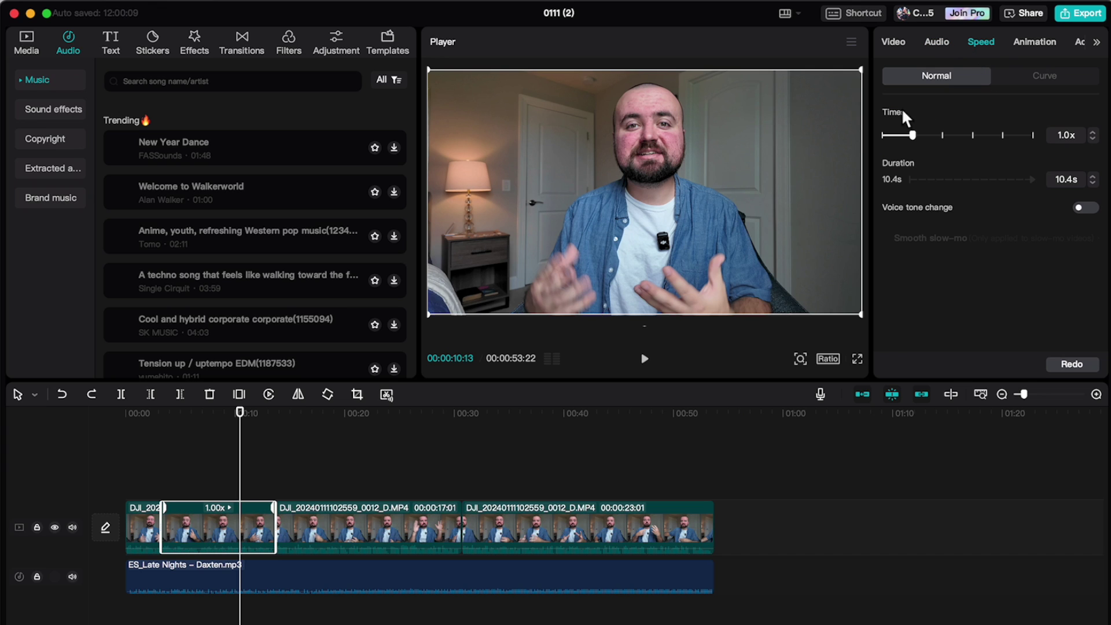
pyautogui.click(1026, 74)
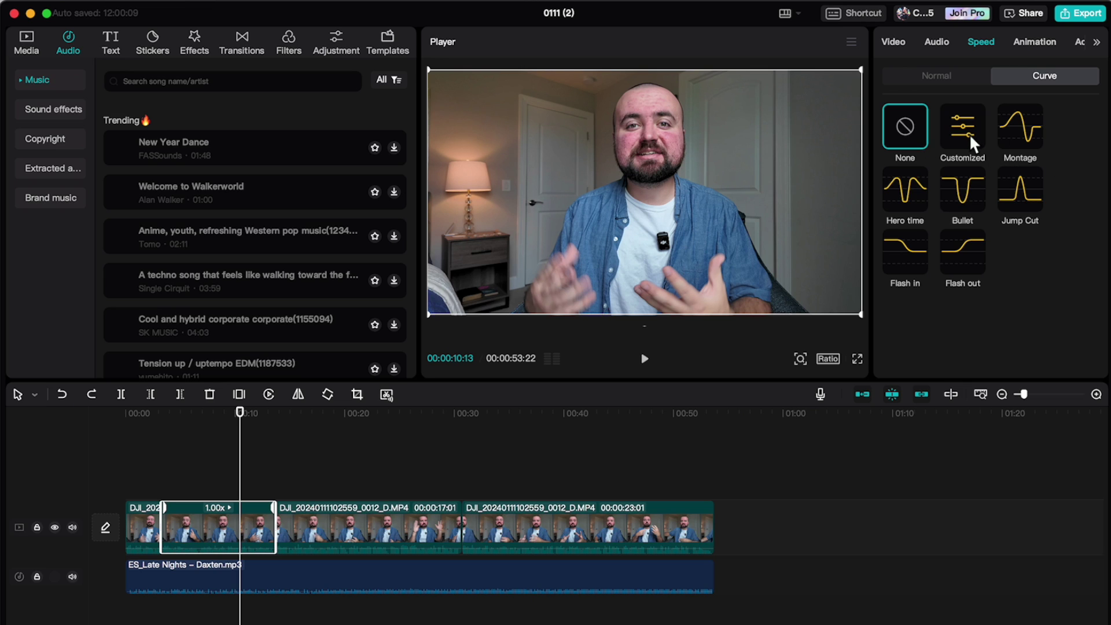
# Step: Apply the Zoom 2 entrance animation to the first clip and preview it from the start
pyautogui.click(1025, 43)
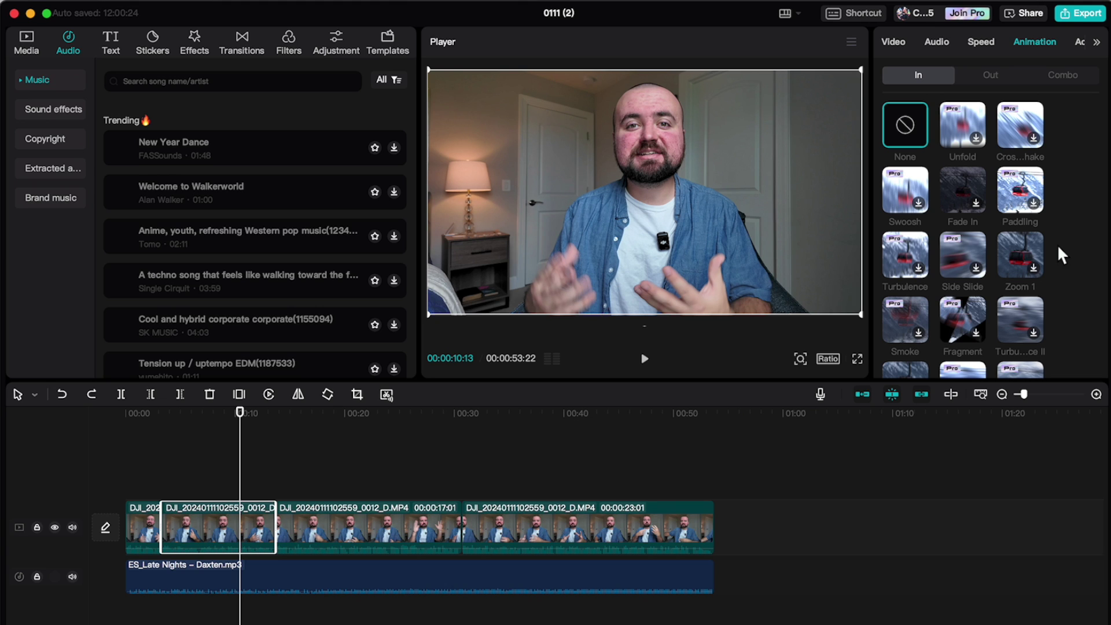
pyautogui.scroll(-2, 1057, 244)
pyautogui.click(124, 412)
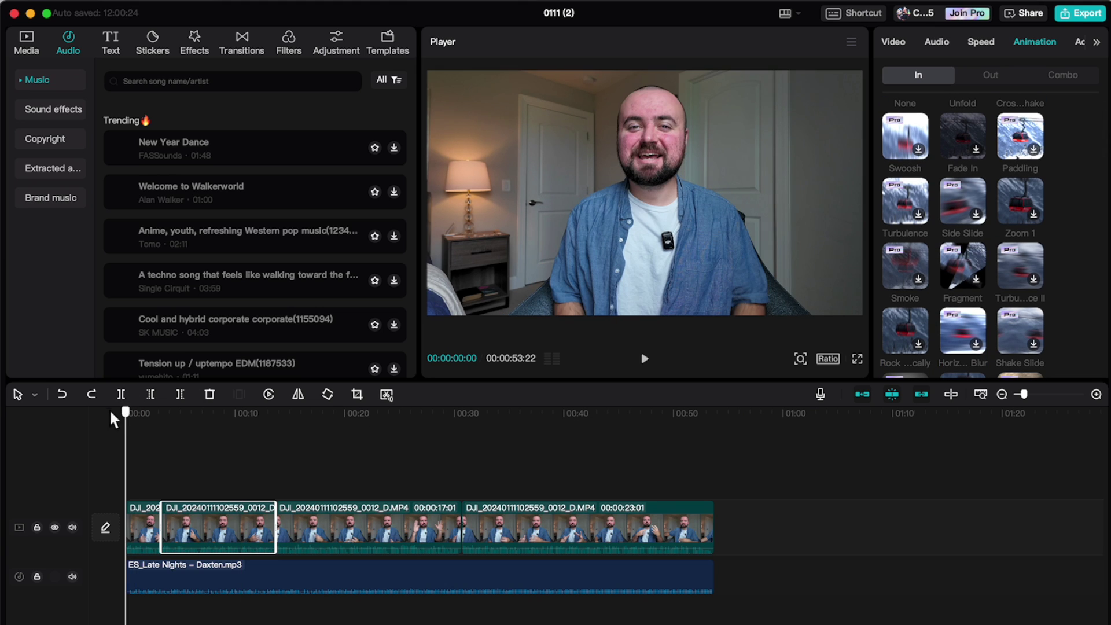
pyautogui.click(132, 515)
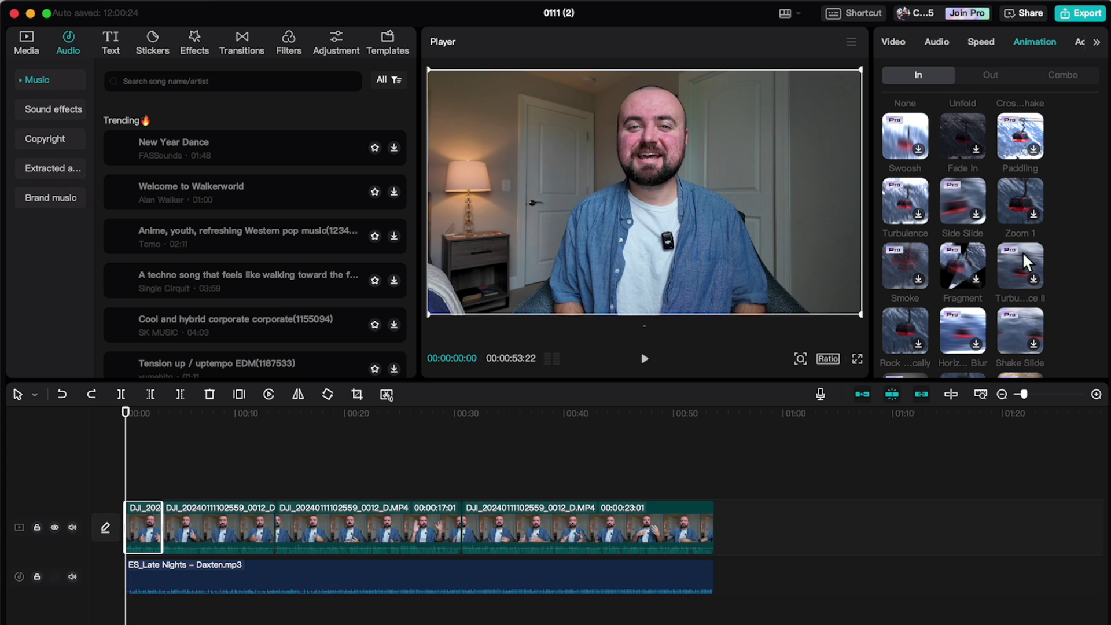
pyautogui.scroll(-5, 1022, 252)
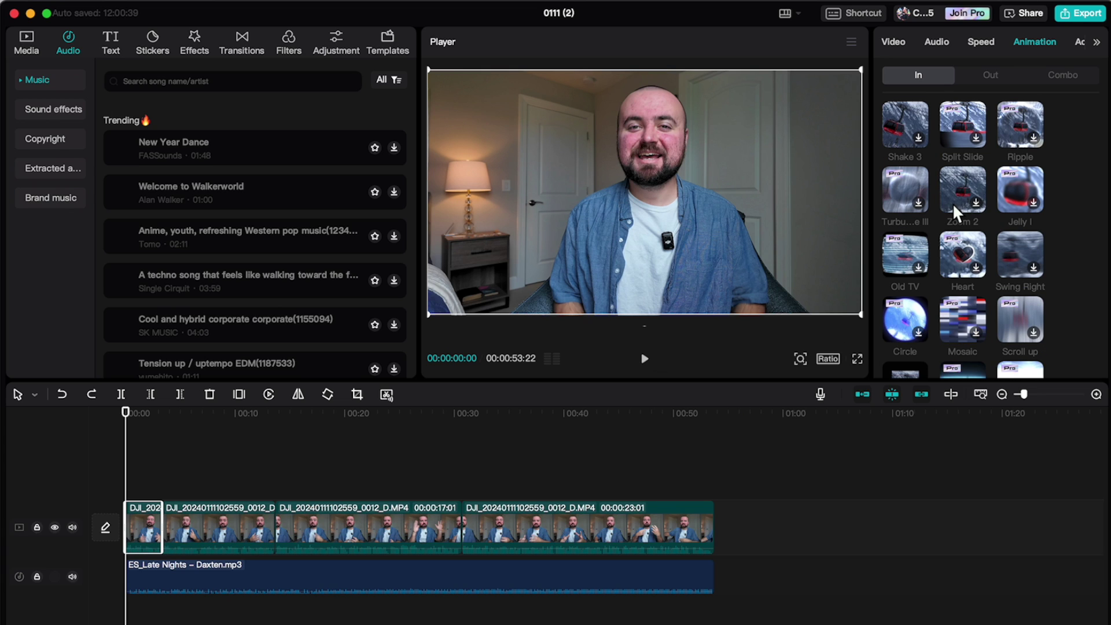
pyautogui.click(953, 204)
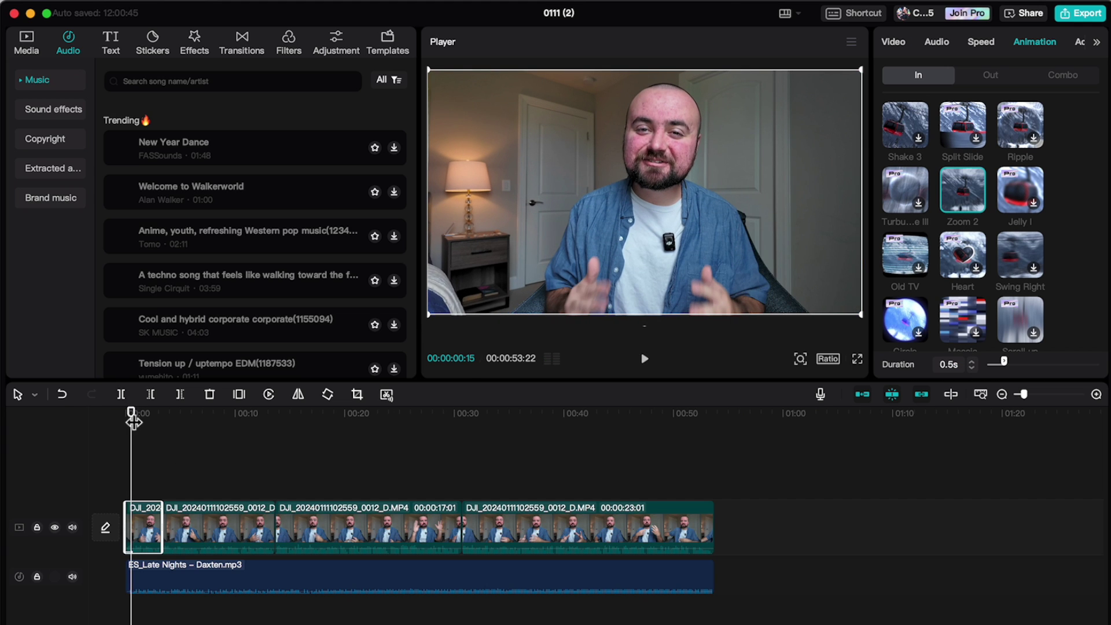
pyautogui.moveTo(130, 422); pyautogui.dragTo(113, 421)
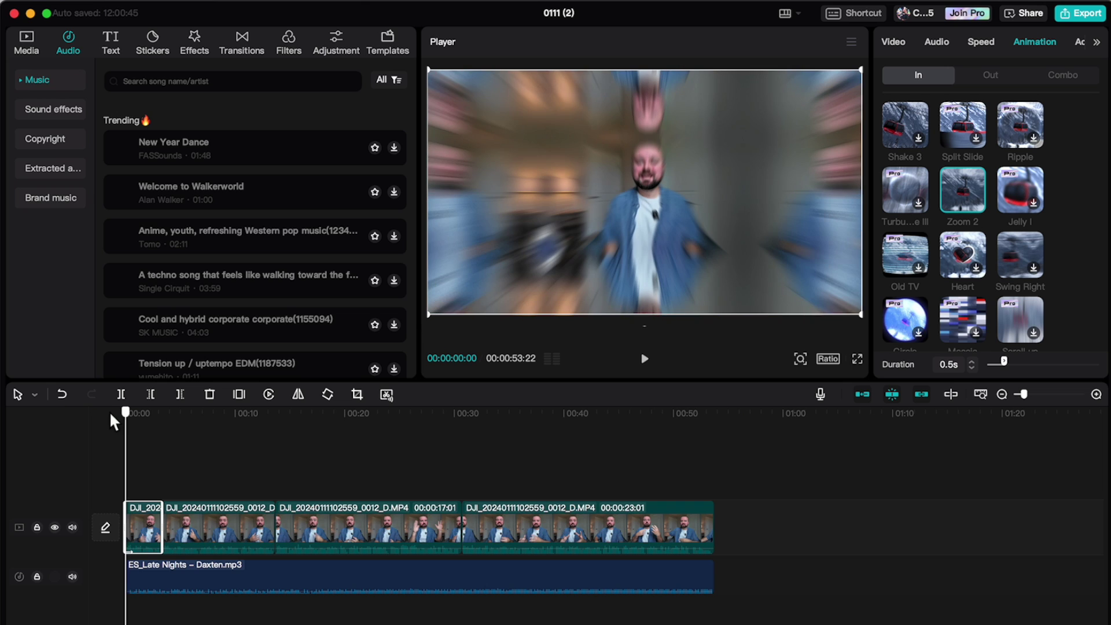
pyautogui.press('space')
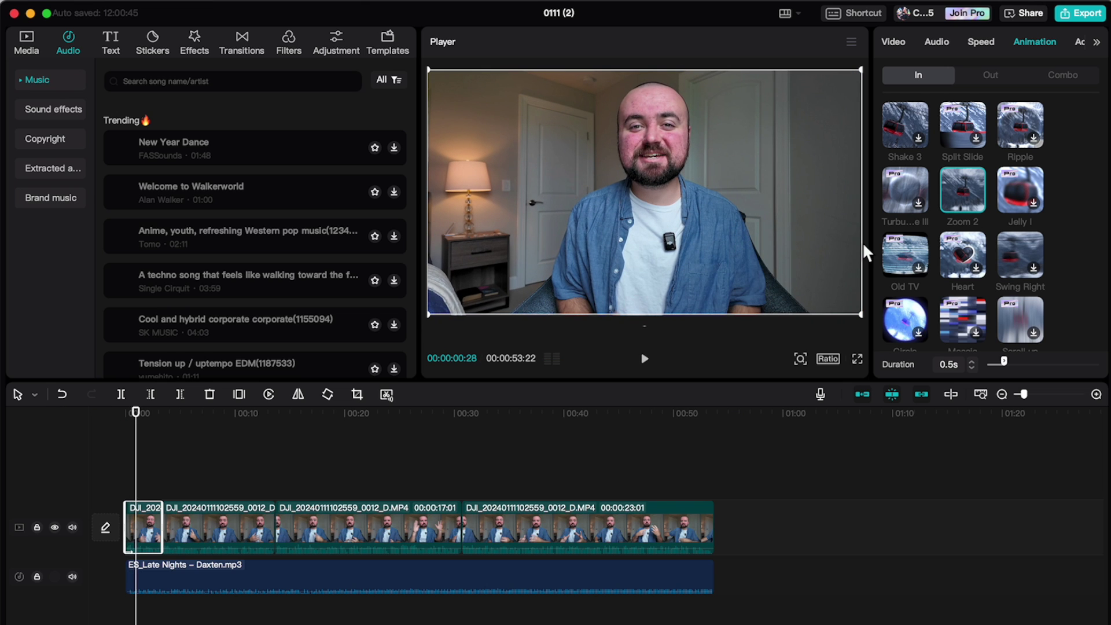
# Step: Undo the Zoom 2 animation and browse the Out and Combo animation presets
pyautogui.press('super+z')
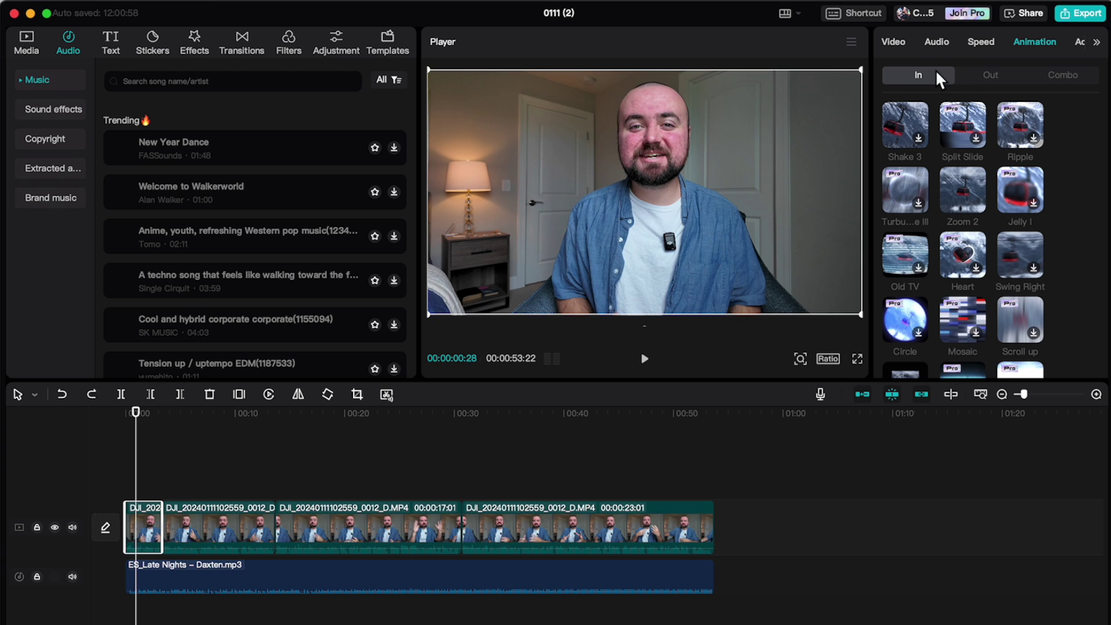
pyautogui.click(981, 73)
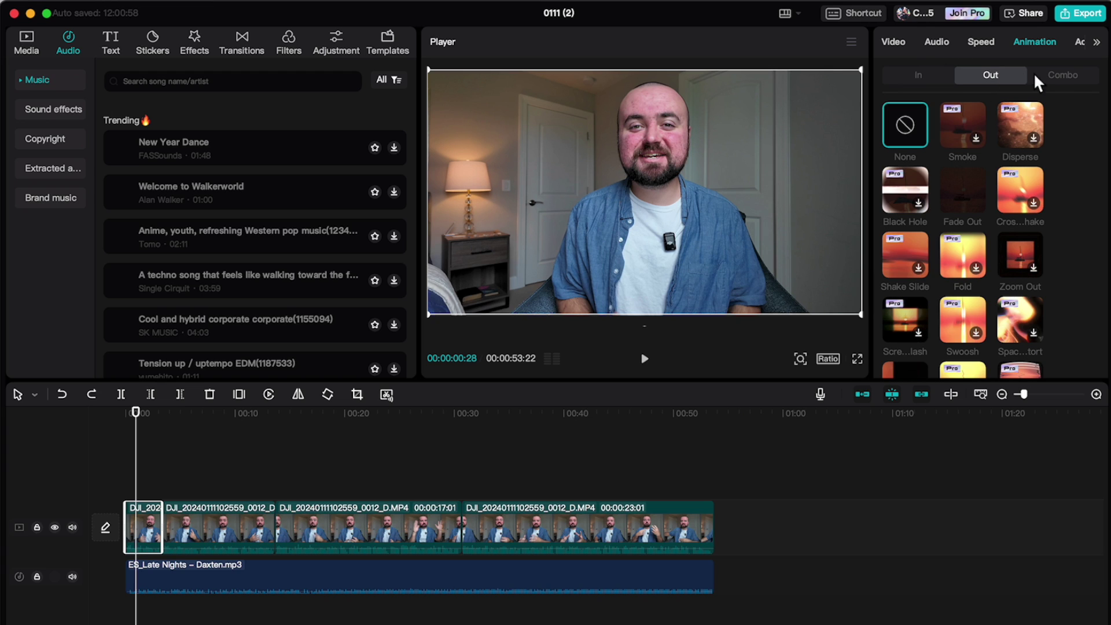
pyautogui.click(1052, 75)
pyautogui.scroll(-3, 998, 224)
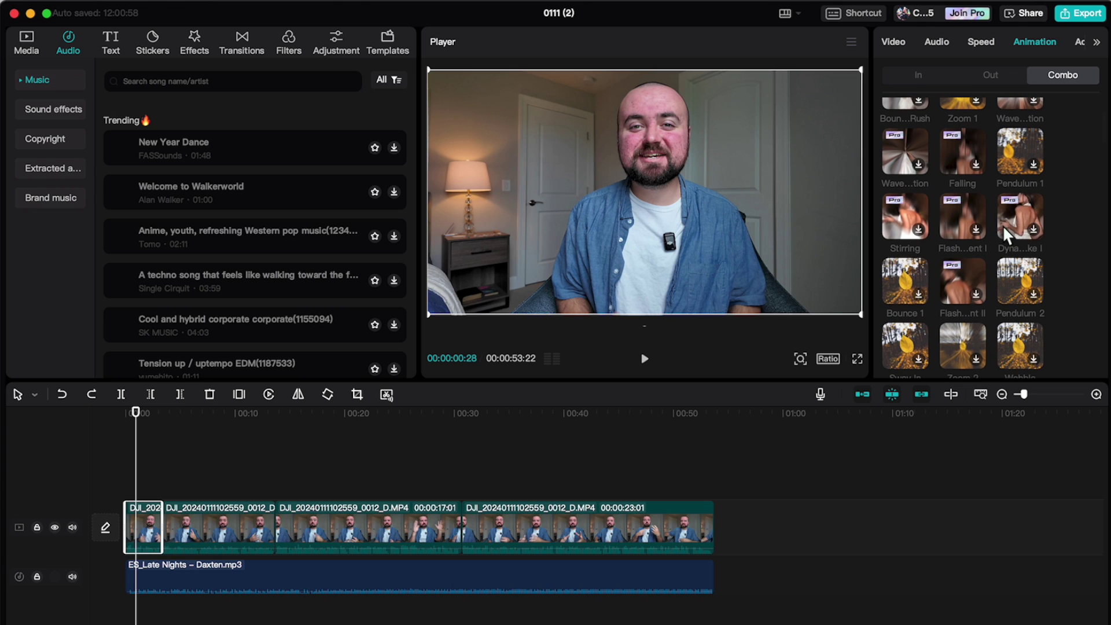
pyautogui.scroll(3, 1002, 224)
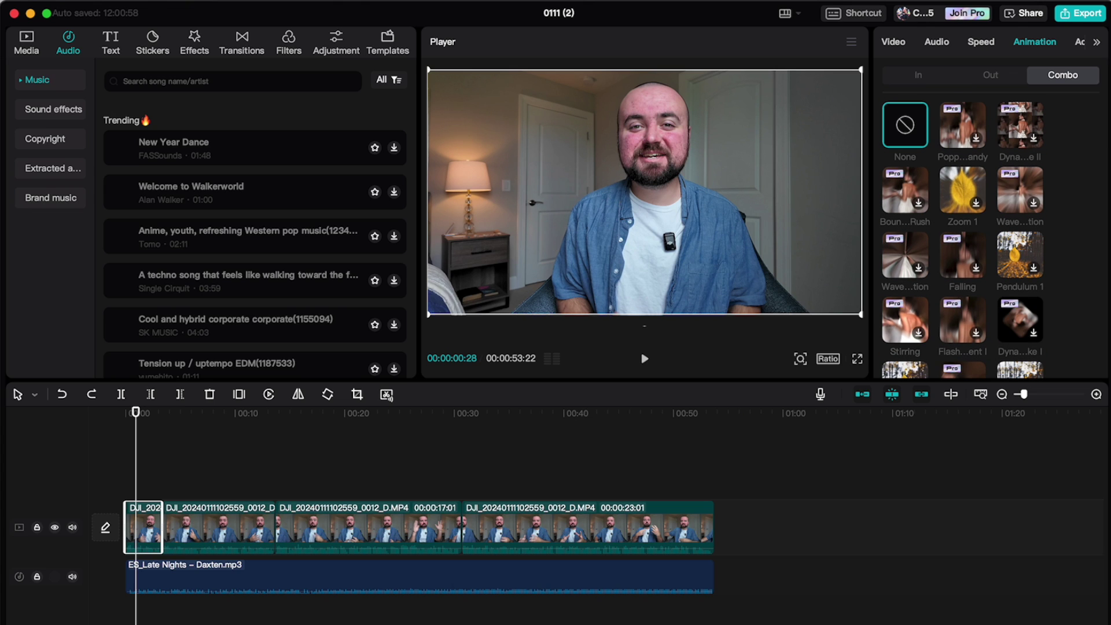
# Step: In Basic adjustments, raise the first clip's saturation to 19 and lower its contrast slightly
pyautogui.click(1096, 42)
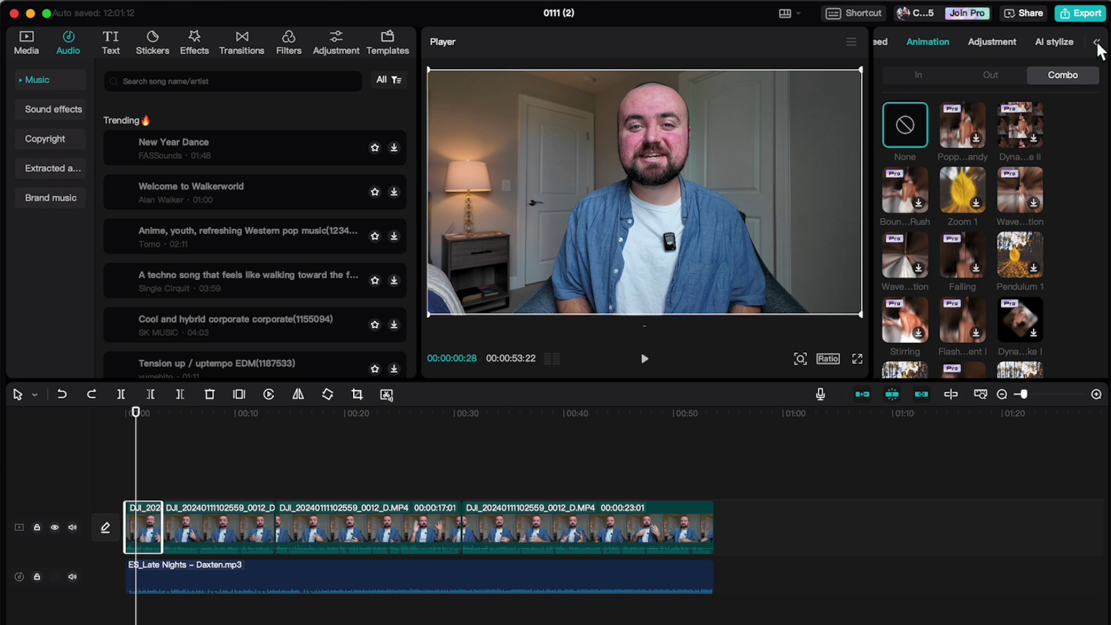
pyautogui.click(975, 39)
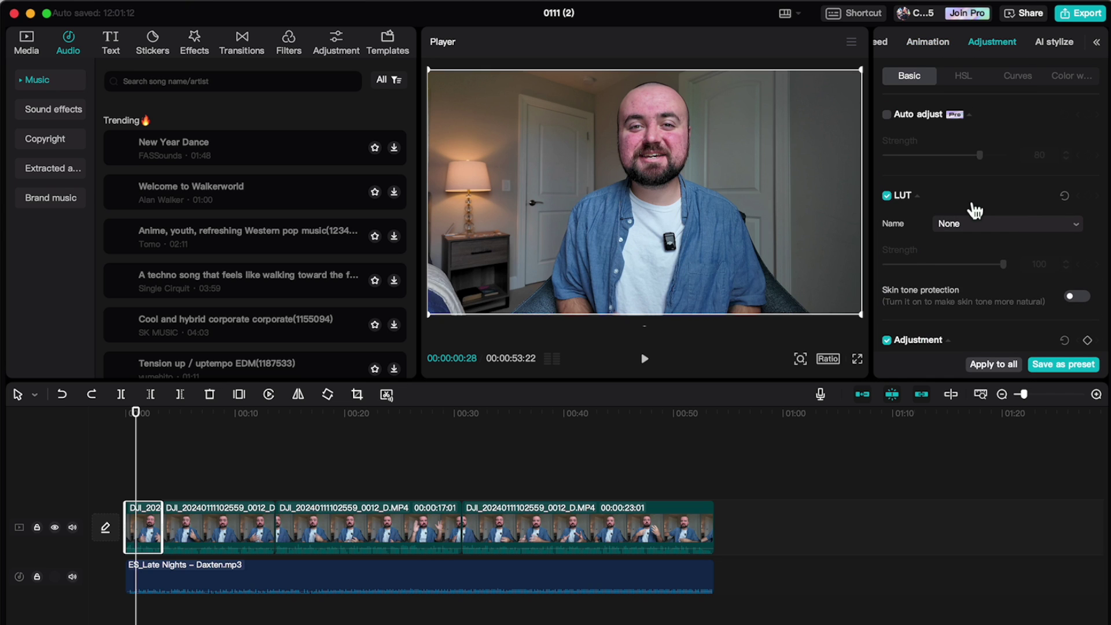
pyautogui.scroll(-5, 974, 211)
pyautogui.scroll(-2, 974, 210)
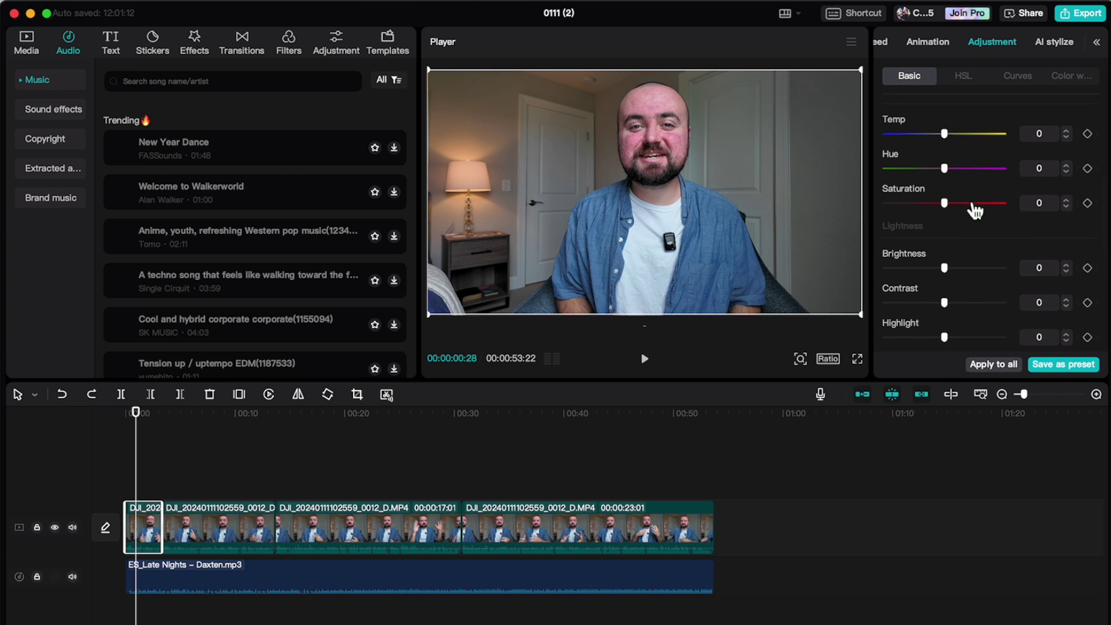
pyautogui.moveTo(943, 204); pyautogui.dragTo(935, 228)
pyautogui.scroll(-2, 949, 243)
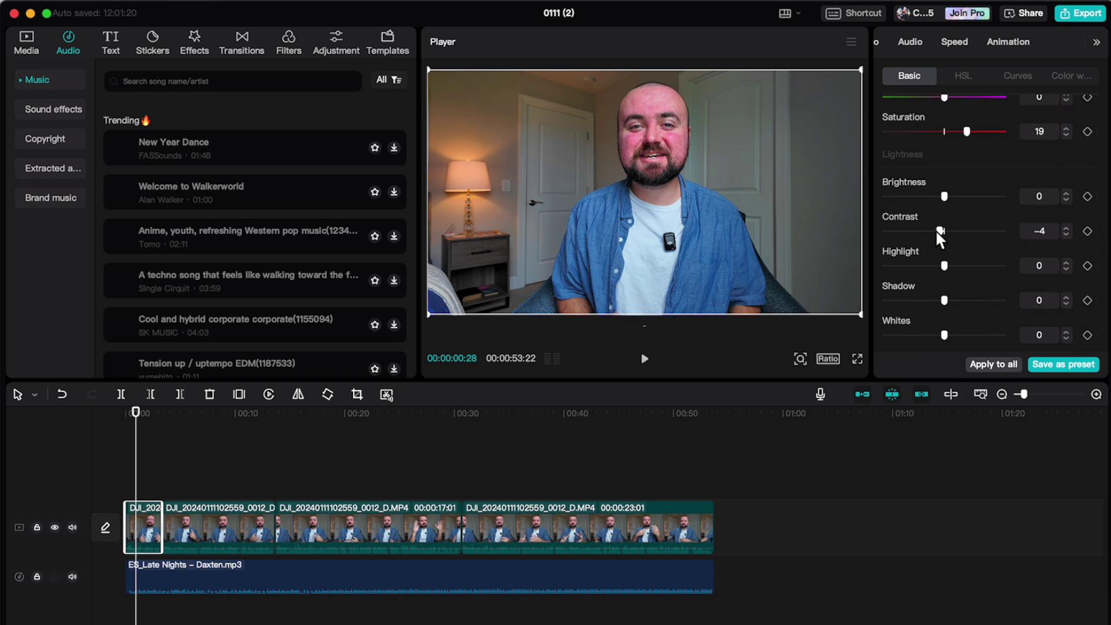
pyautogui.scroll(-3, 935, 228)
pyautogui.moveTo(943, 221)
pyautogui.mouseDown()
pyautogui.moveTo(963, 220)
pyautogui.moveTo(950, 220)
pyautogui.mouseUp()
pyautogui.scroll(-3, 950, 220)
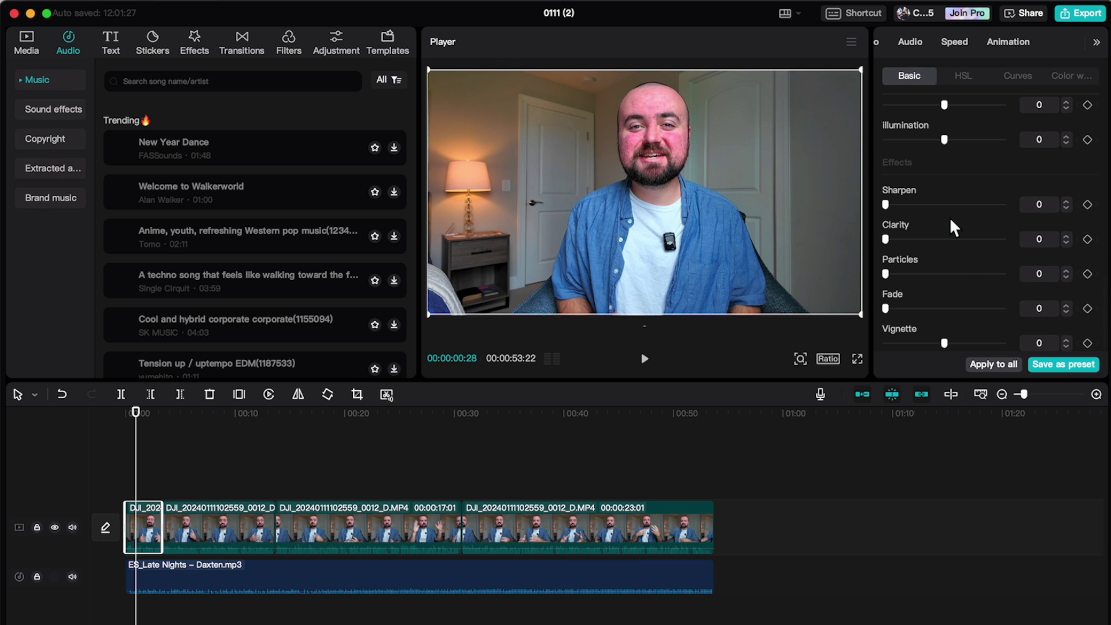
pyautogui.scroll(5, 950, 221)
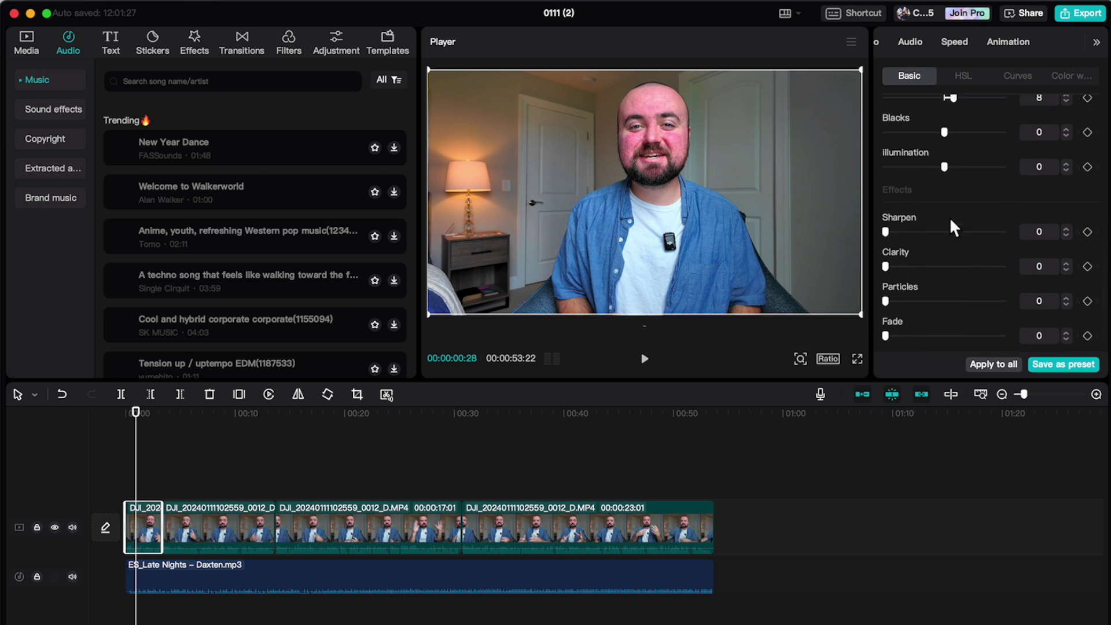
# Step: In HSL, set the cyan tones to saturation 81 and hue -22
pyautogui.click(971, 78)
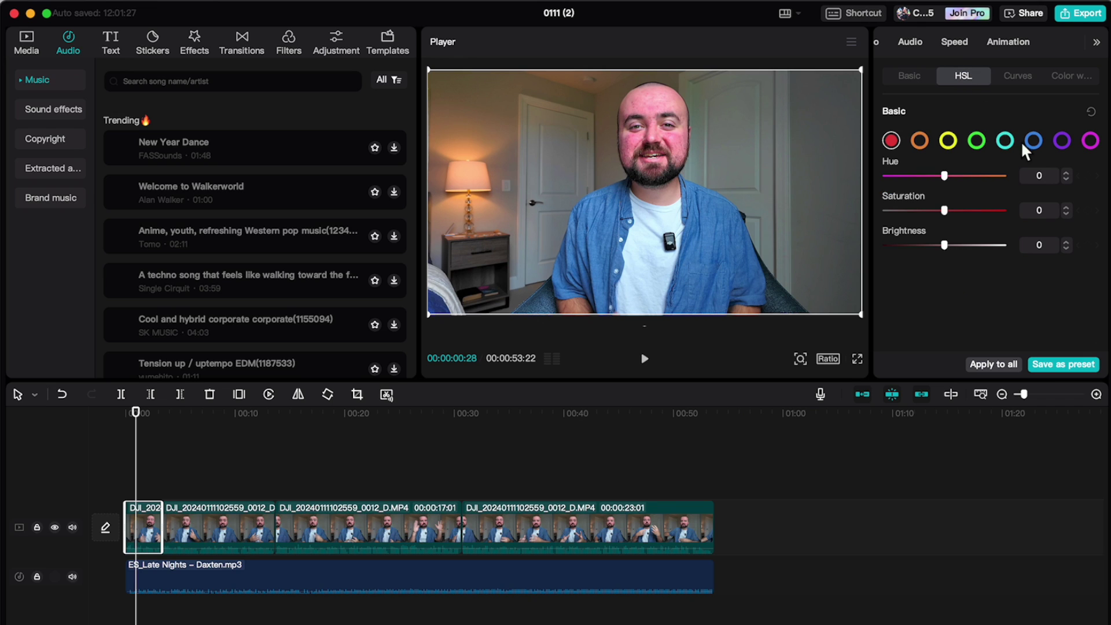
pyautogui.click(1005, 140)
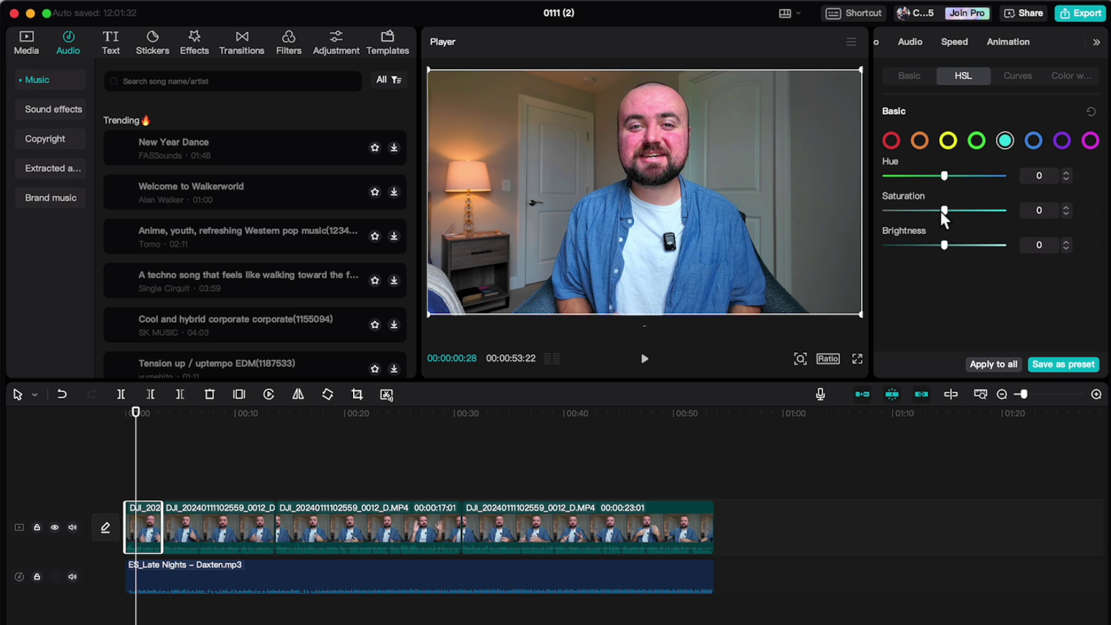
pyautogui.moveTo(942, 210); pyautogui.dragTo(918, 248)
pyautogui.moveTo(943, 173)
pyautogui.mouseDown()
pyautogui.moveTo(866, 169)
pyautogui.moveTo(1071, 191)
pyautogui.moveTo(941, 180)
pyautogui.mouseUp()
# Step: Check the Curves and Color wheel panels, return to Basic, then bring up the text templates
pyautogui.click(1010, 77)
pyautogui.click(1055, 77)
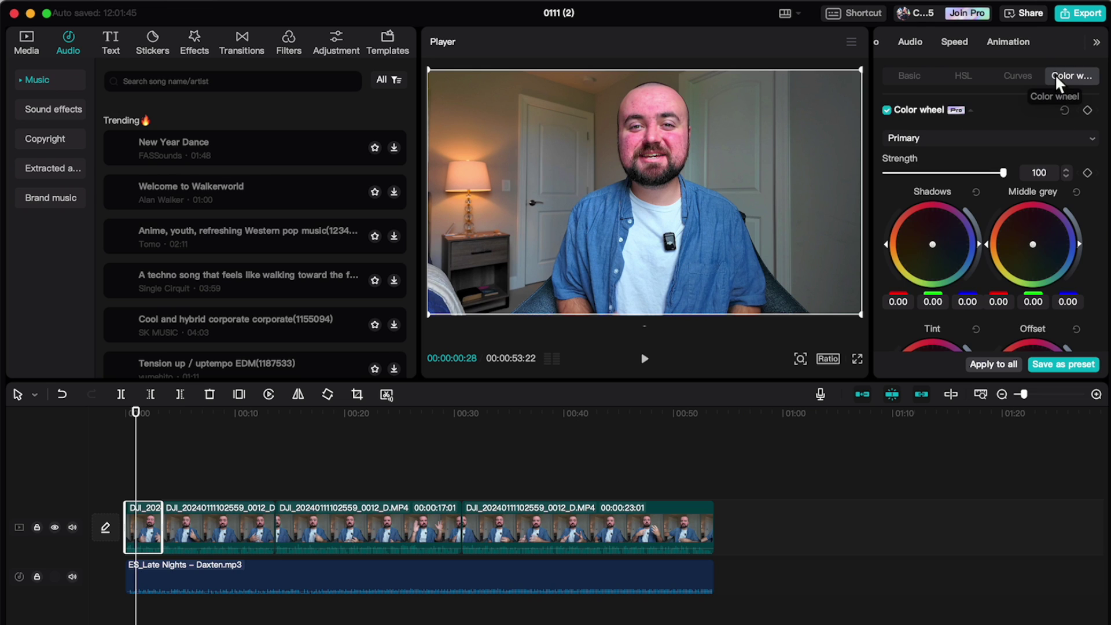
pyautogui.scroll(-3, 975, 204)
pyautogui.scroll(3, 976, 203)
pyautogui.click(894, 75)
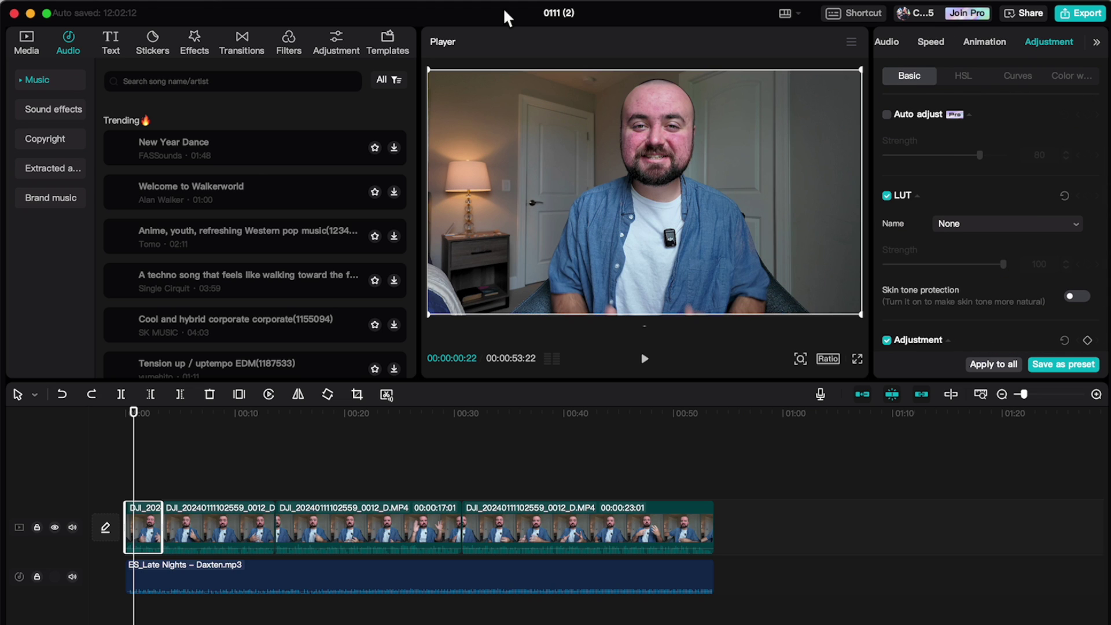
pyautogui.click(109, 44)
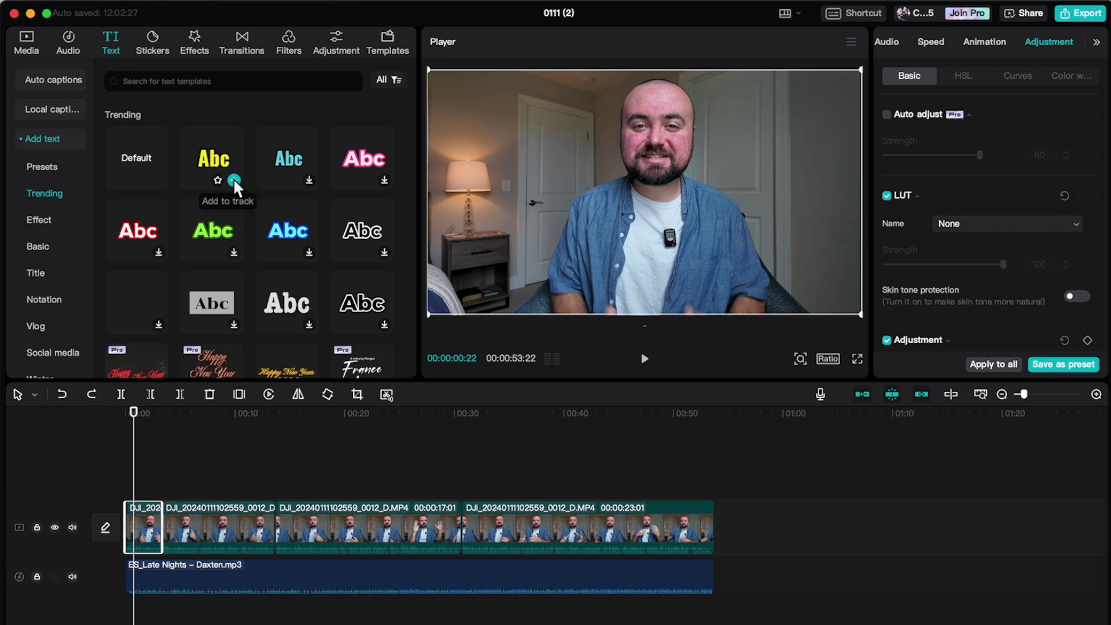
# Step: Add the yellow Abc text template, retype it as 'YOUTUBE TIPS FOR BEGINNERS', and place it low in the frame
pyautogui.click(234, 180)
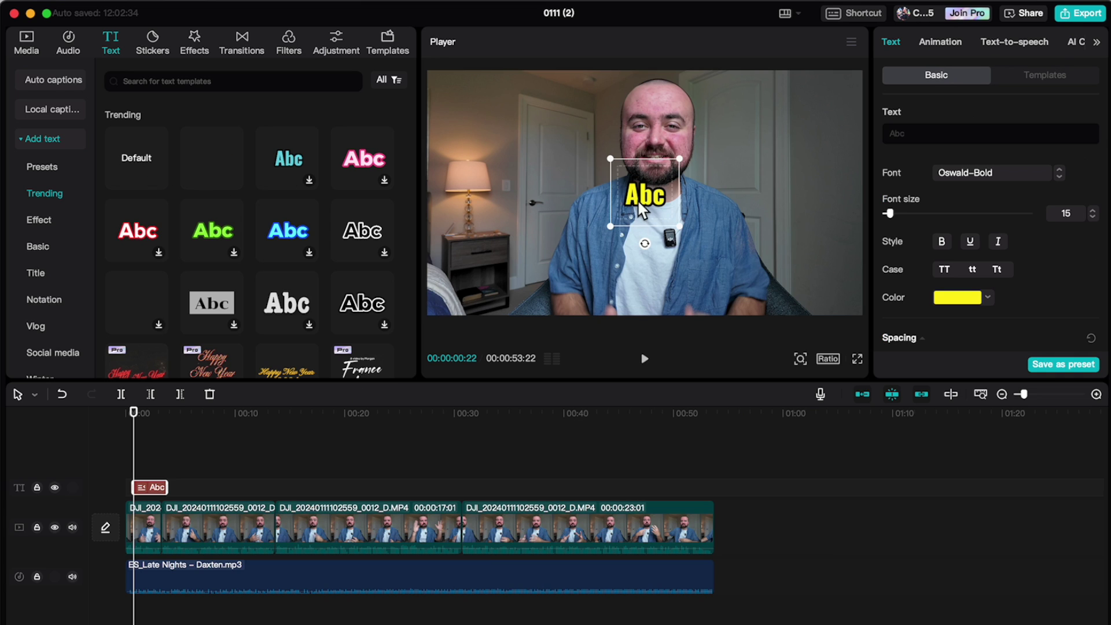
pyautogui.moveTo(640, 209); pyautogui.dragTo(639, 301)
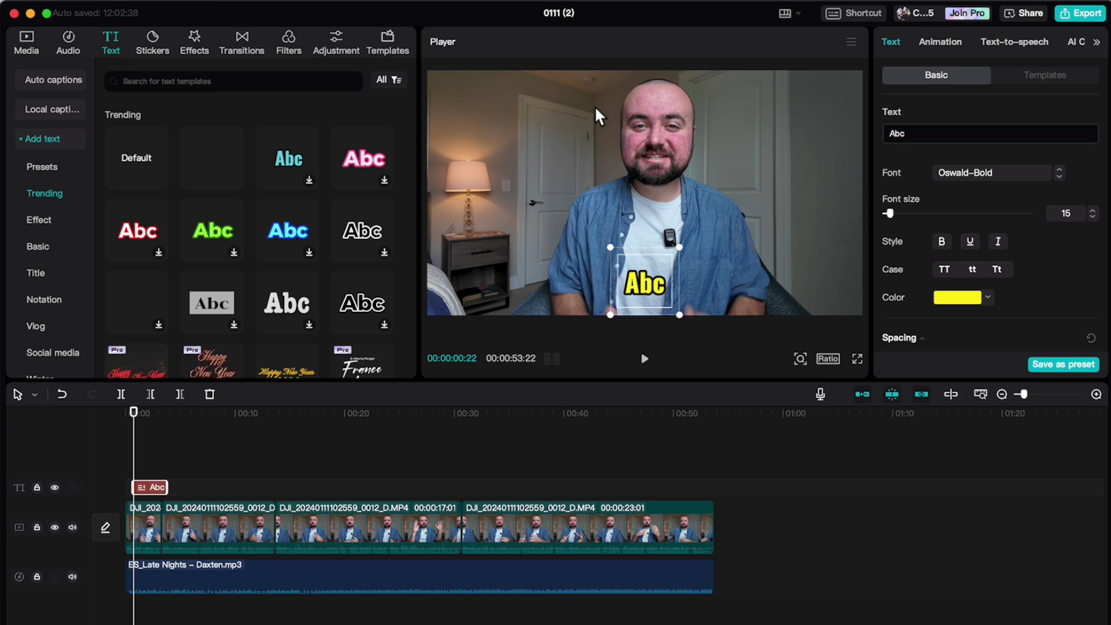
pyautogui.click(923, 134)
pyautogui.press('BackSpace')
pyautogui.press('BackSpace')
pyautogui.press('BackSpace')
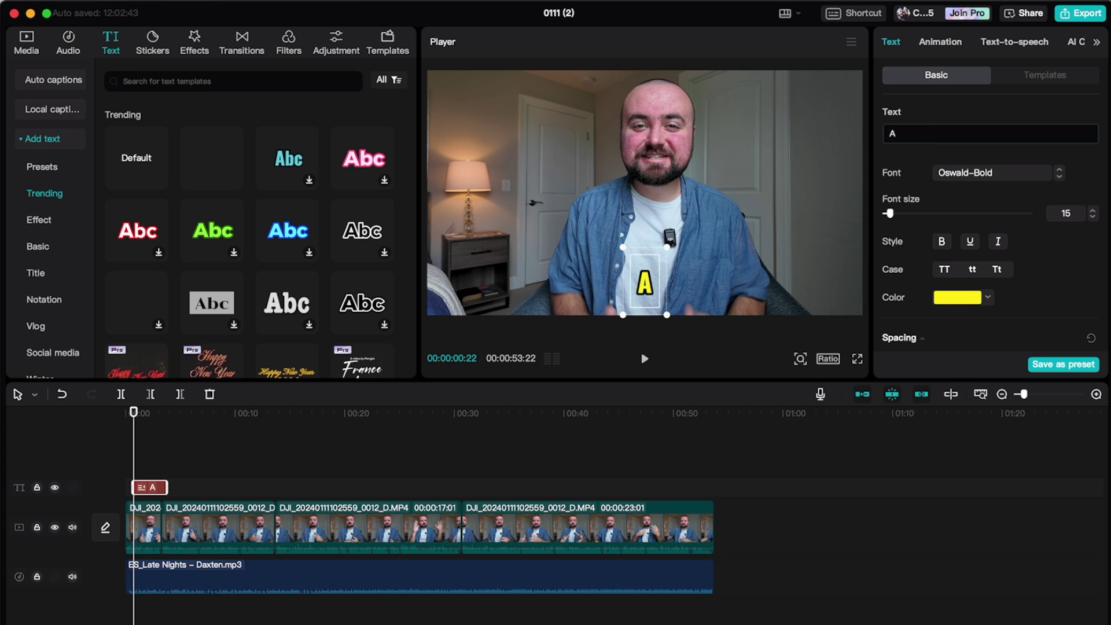
pyautogui.write('YOUTUB')
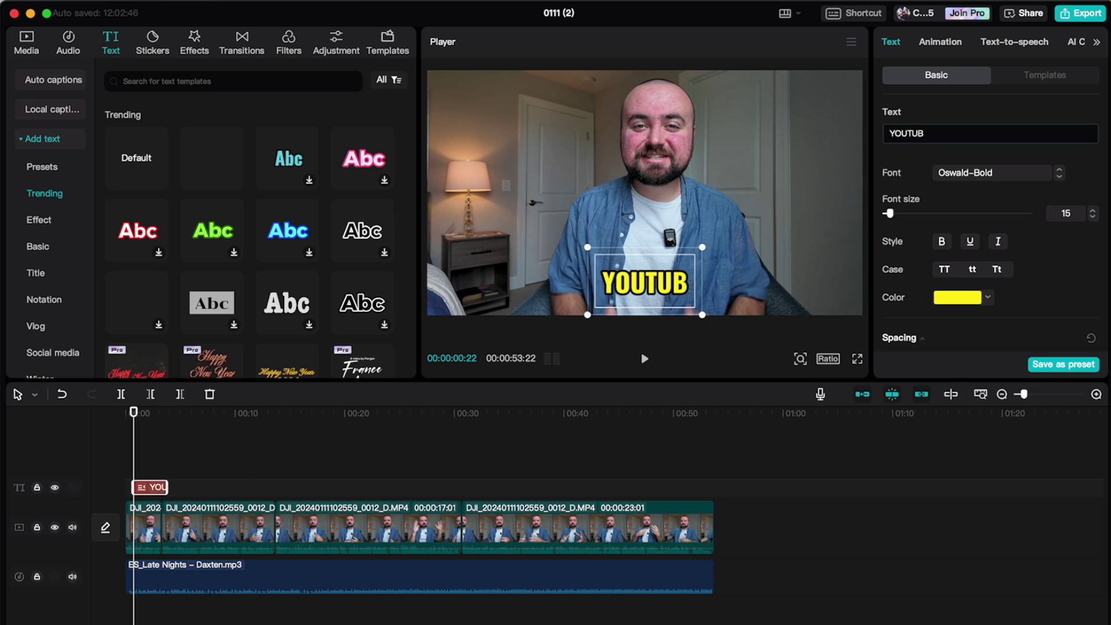
pyautogui.write('E TIPS FOR BEGIN')
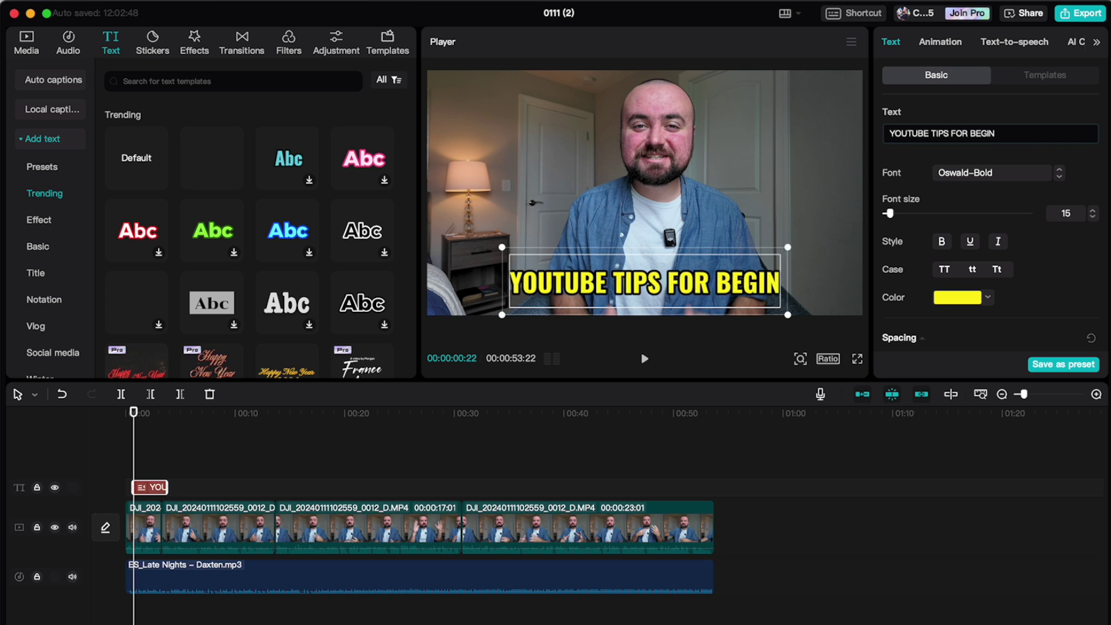
pyautogui.write('NERS')
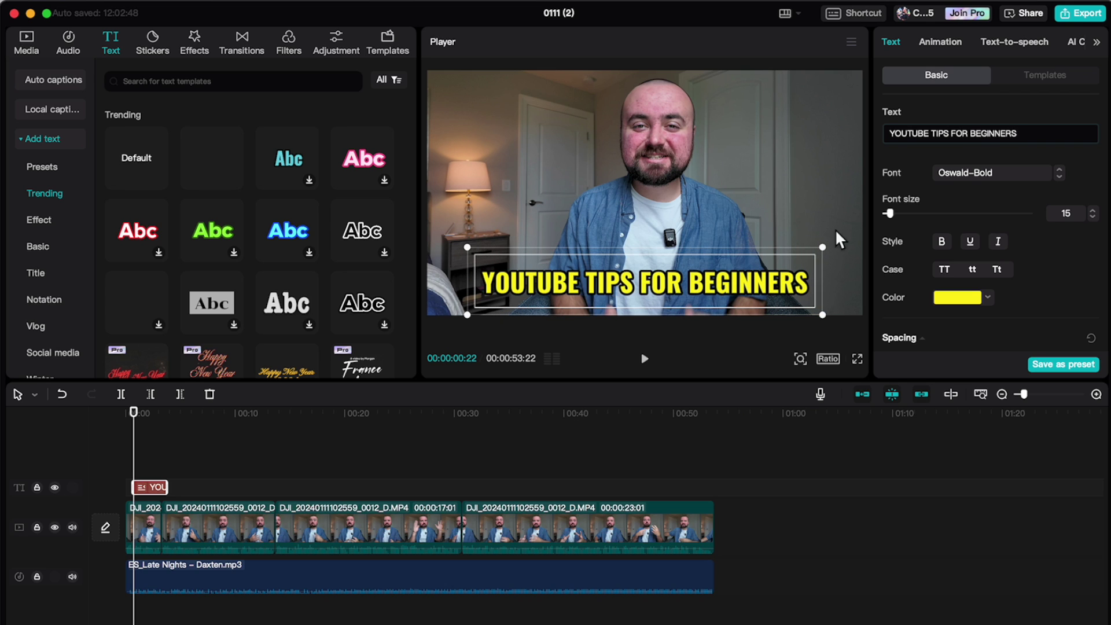
pyautogui.moveTo(716, 288); pyautogui.dragTo(715, 293)
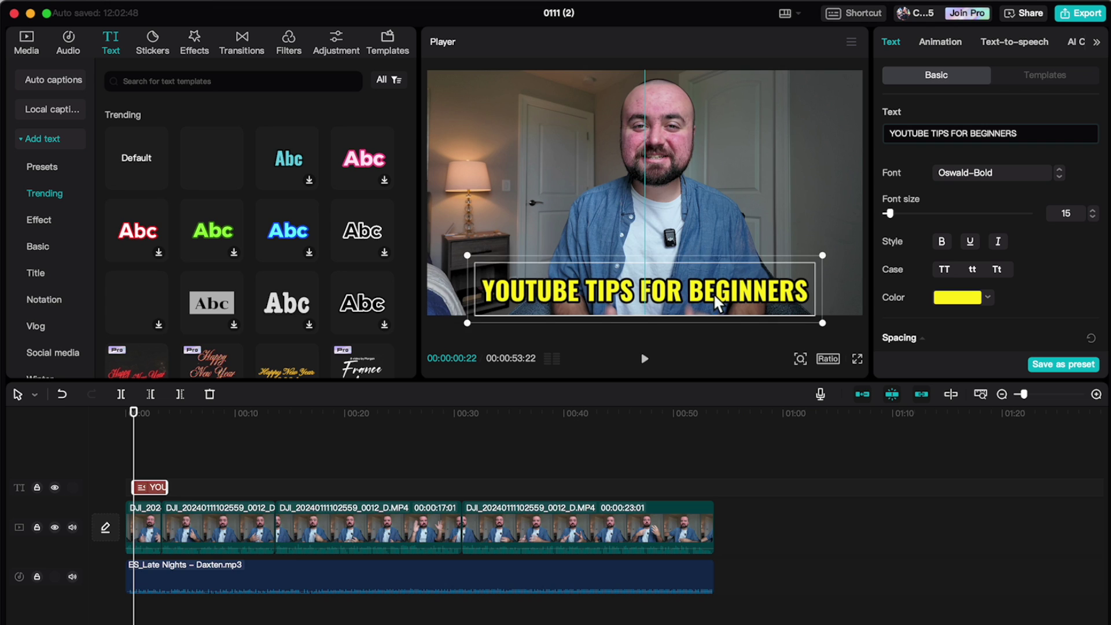
# Step: Change the title colour from yellow to white FFFFFF
pyautogui.scroll(-2, 1070, 273)
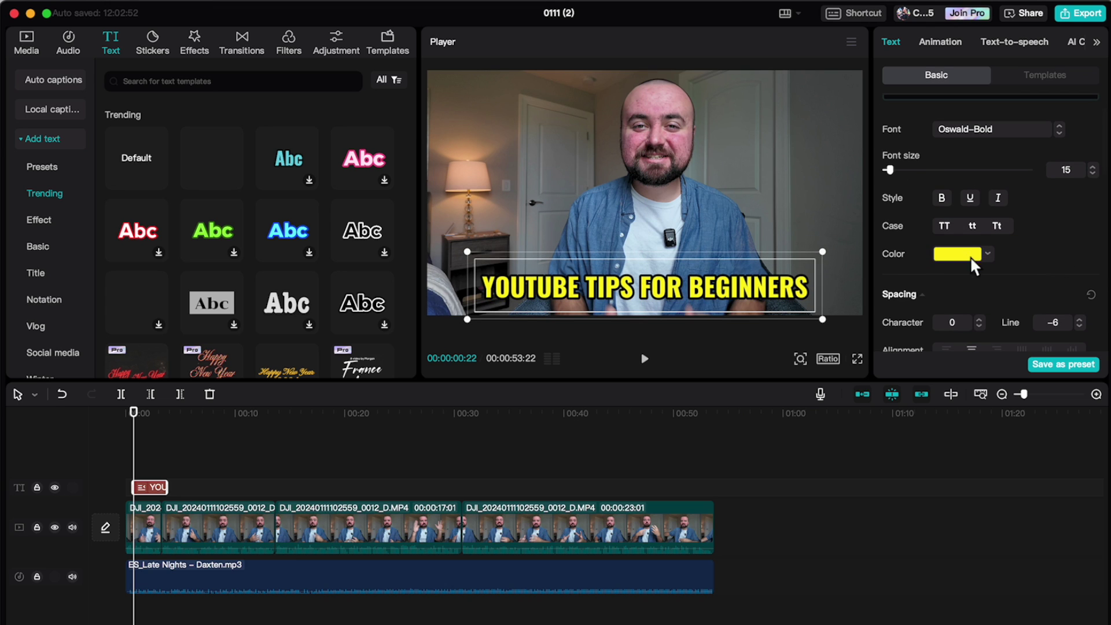
pyautogui.click(988, 254)
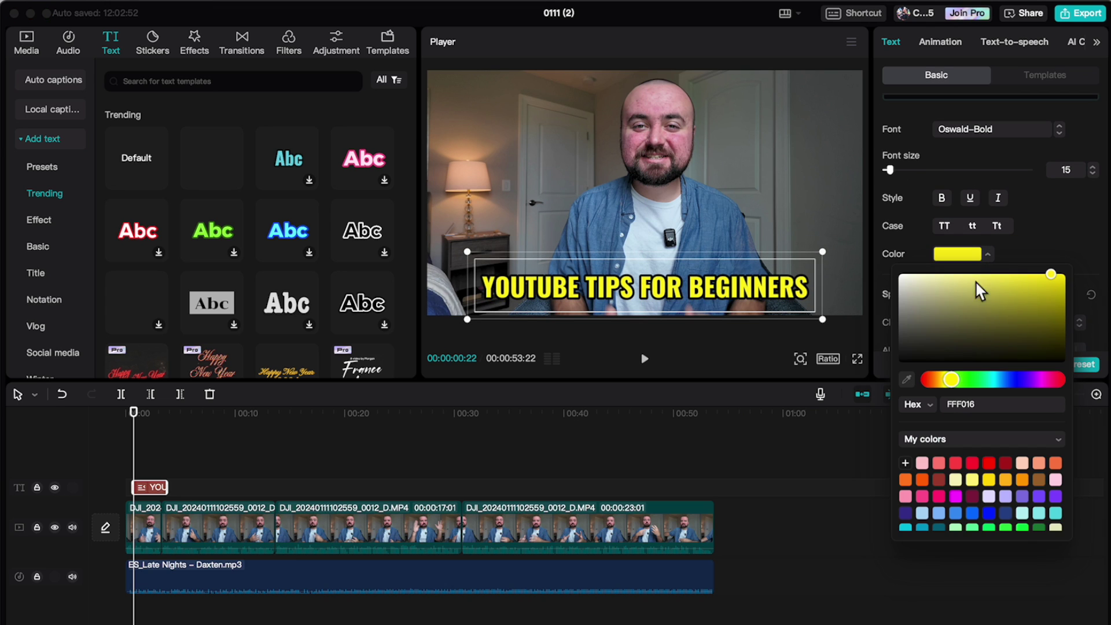
pyautogui.moveTo(974, 280); pyautogui.dragTo(846, 245)
pyautogui.click(1048, 228)
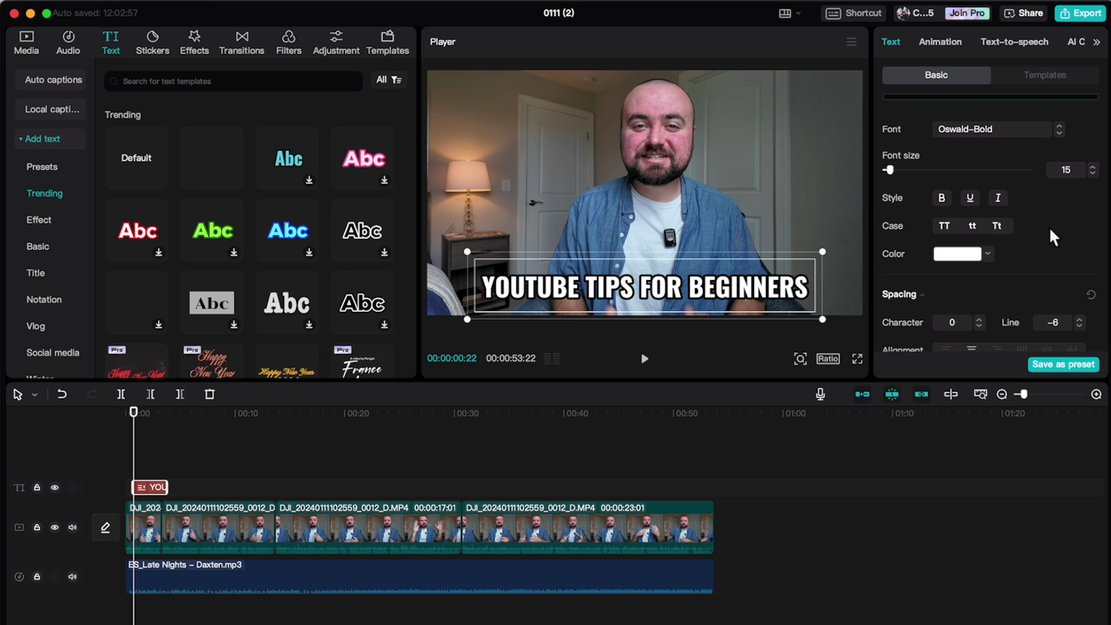
pyautogui.scroll(-15, 1048, 232)
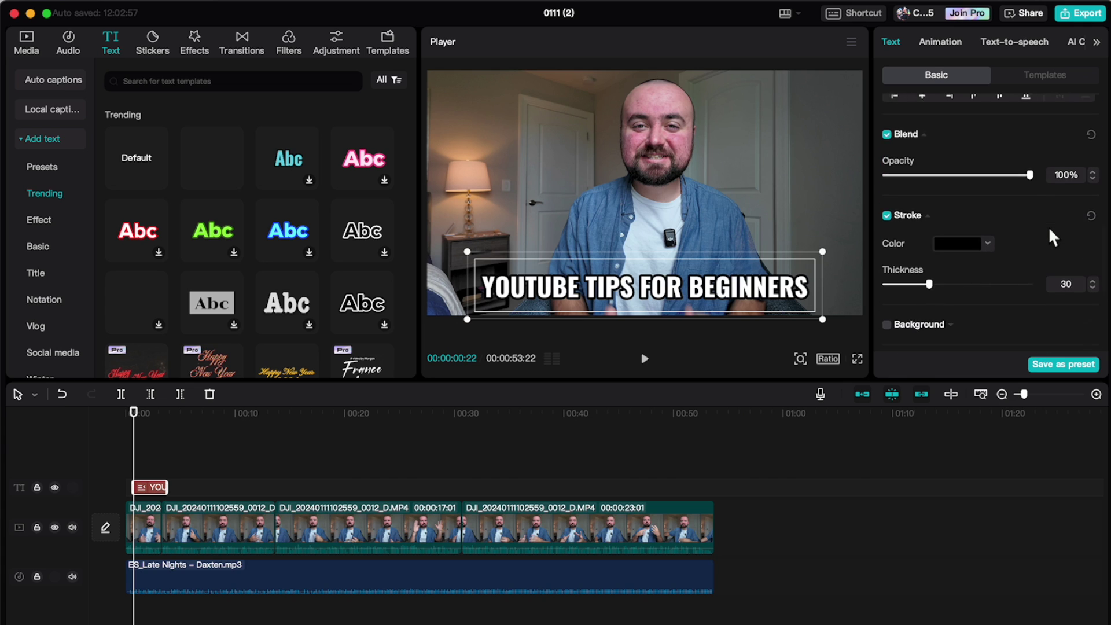
pyautogui.scroll(15, 1047, 227)
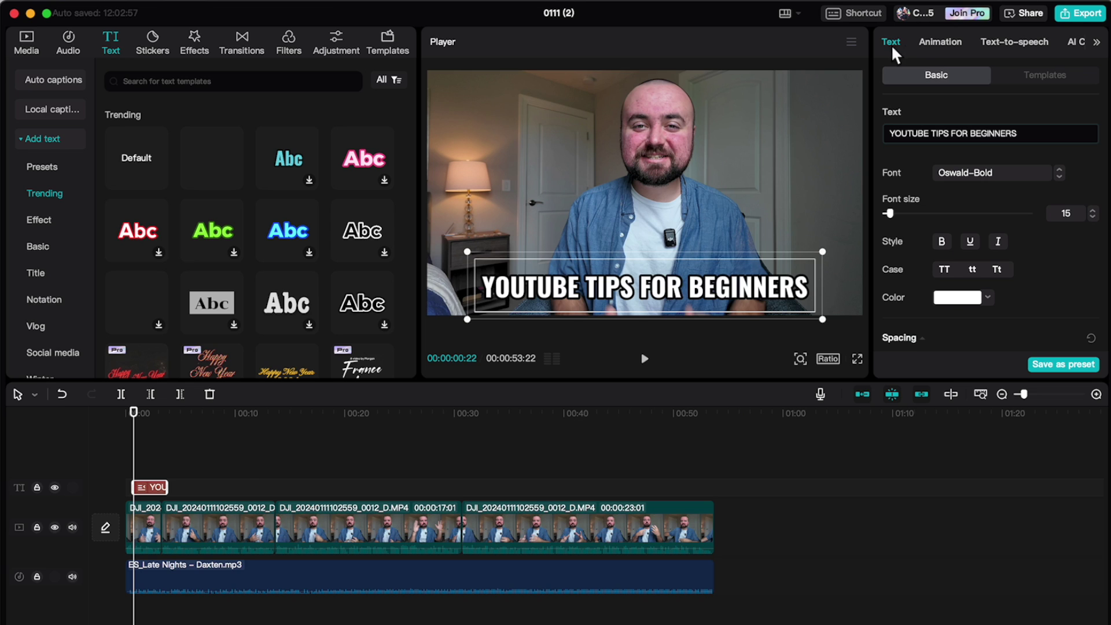
# Step: Give the title a 1.0s Fade In entrance and a 0.5s Bounce Left exit
pyautogui.click(932, 41)
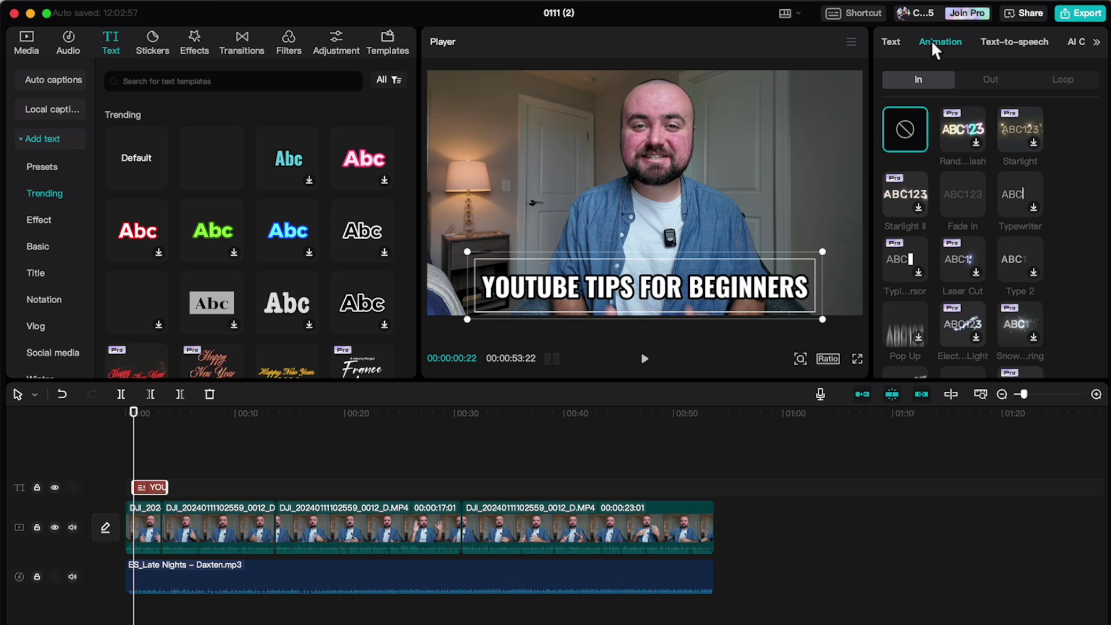
pyautogui.click(959, 192)
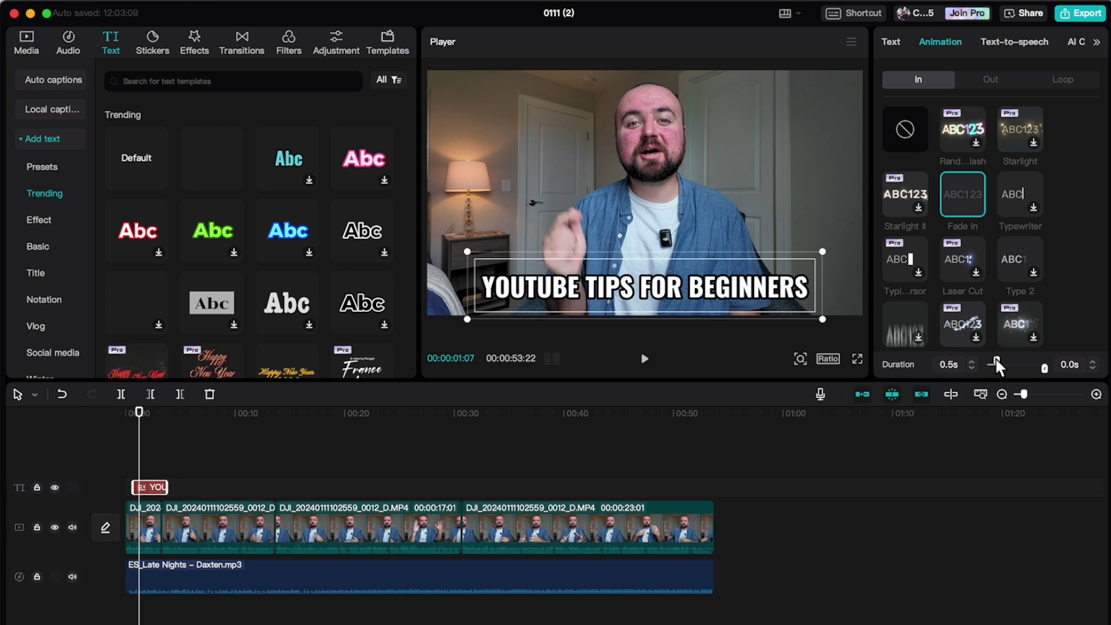
pyautogui.moveTo(996, 358); pyautogui.dragTo(1005, 359)
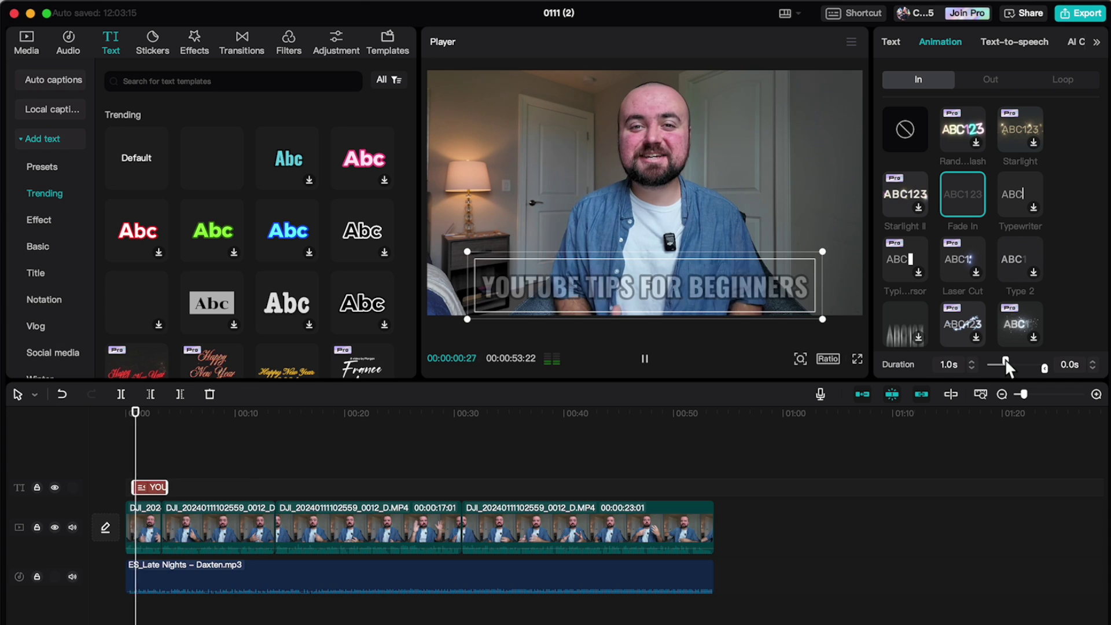
pyautogui.click(989, 82)
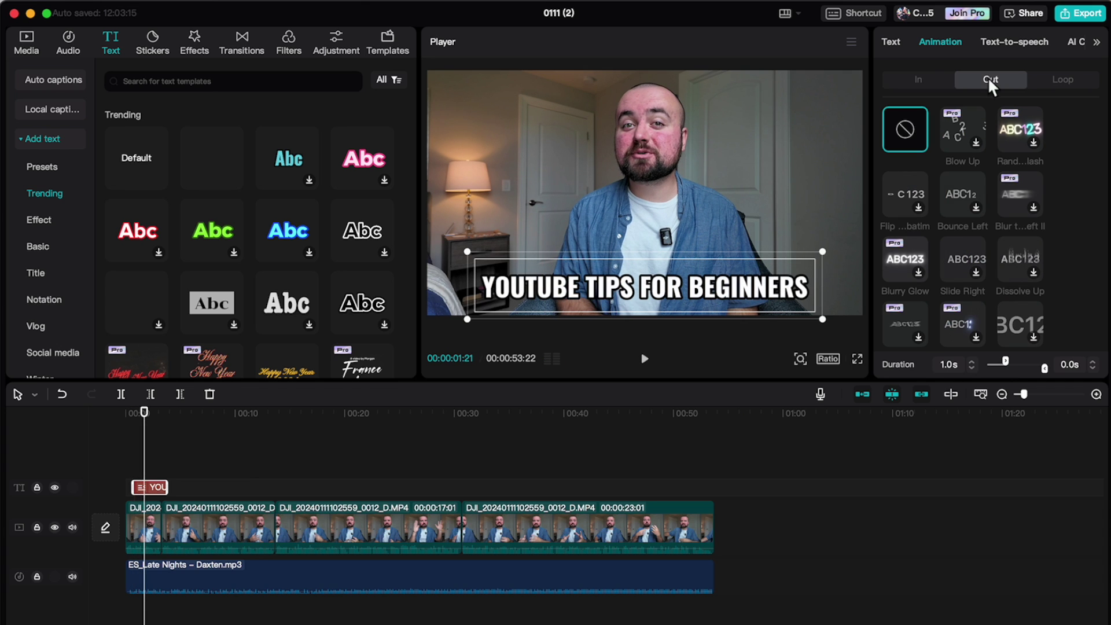
pyautogui.click(958, 196)
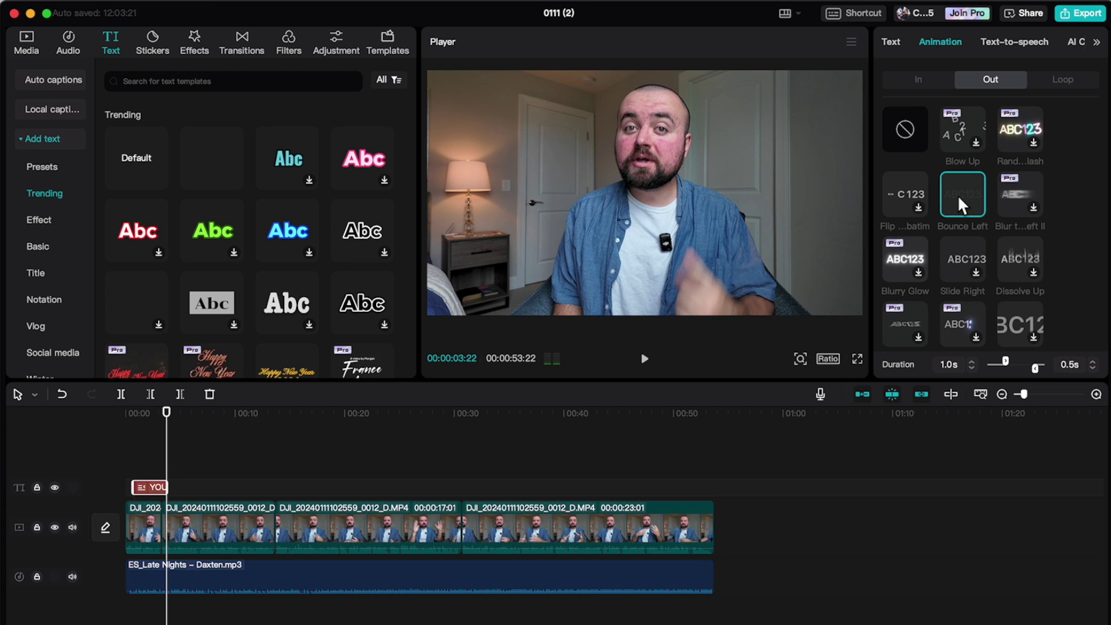
pyautogui.hscroll(2, 972, 46)
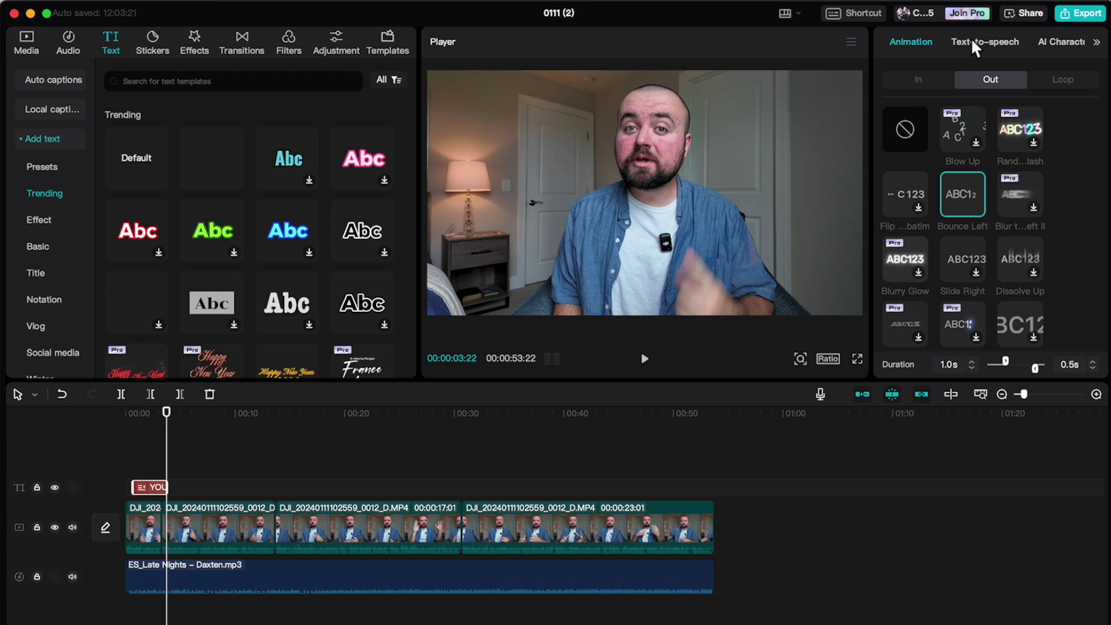
# Step: Select the Elf text-to-speech voice, look over the AI Characters, then go back to the Text settings
pyautogui.click(972, 41)
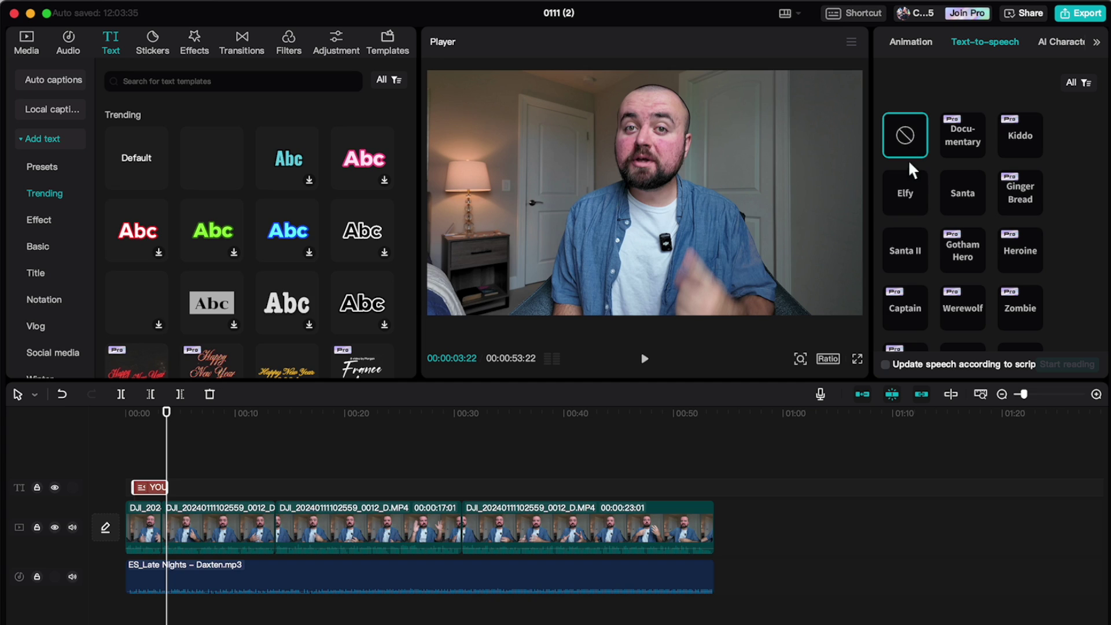
pyautogui.click(907, 190)
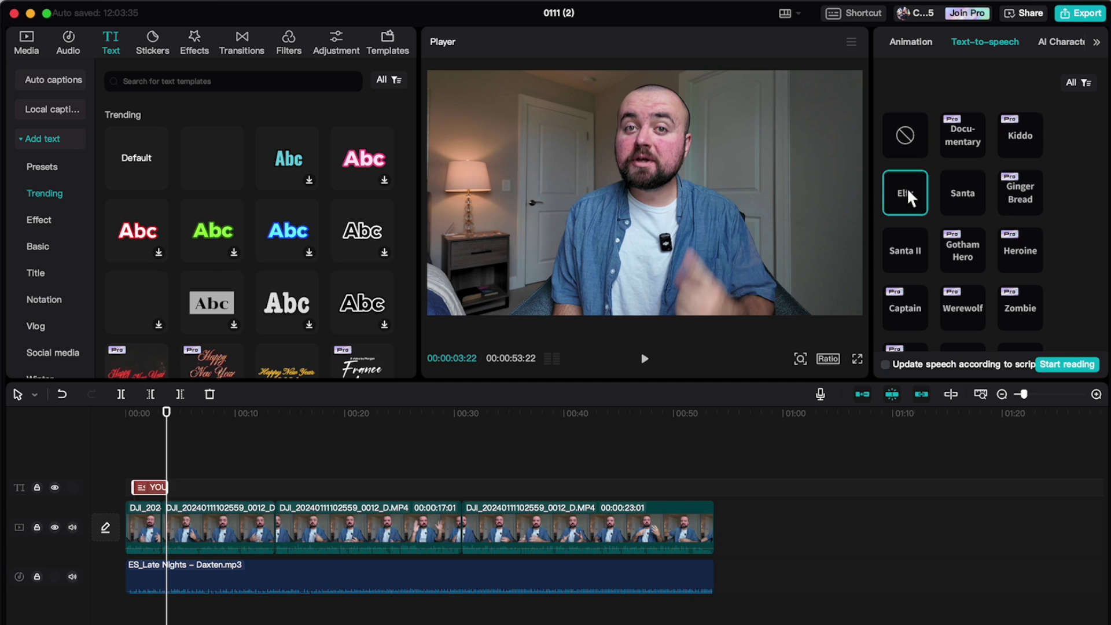
pyautogui.click(1061, 40)
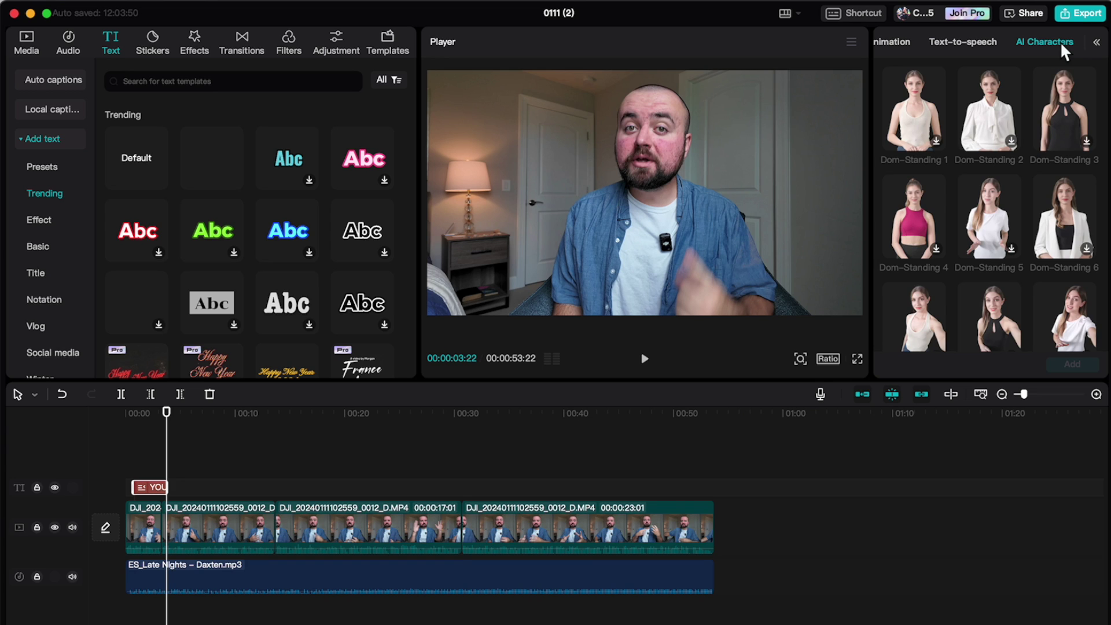
pyautogui.scroll(-5, 1026, 171)
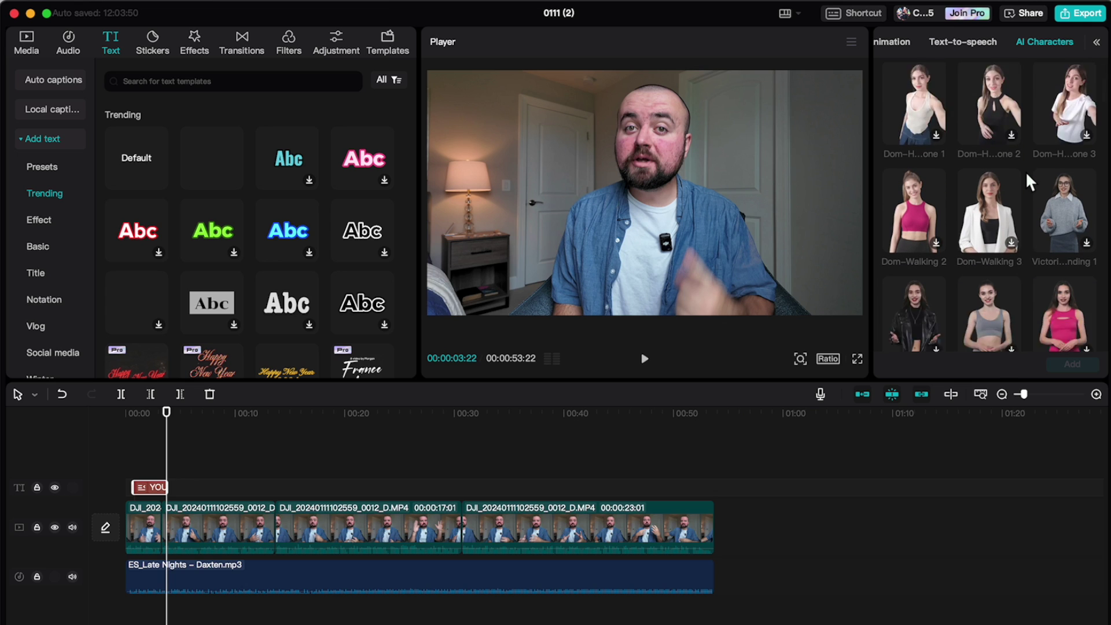
pyautogui.scroll(5, 994, 279)
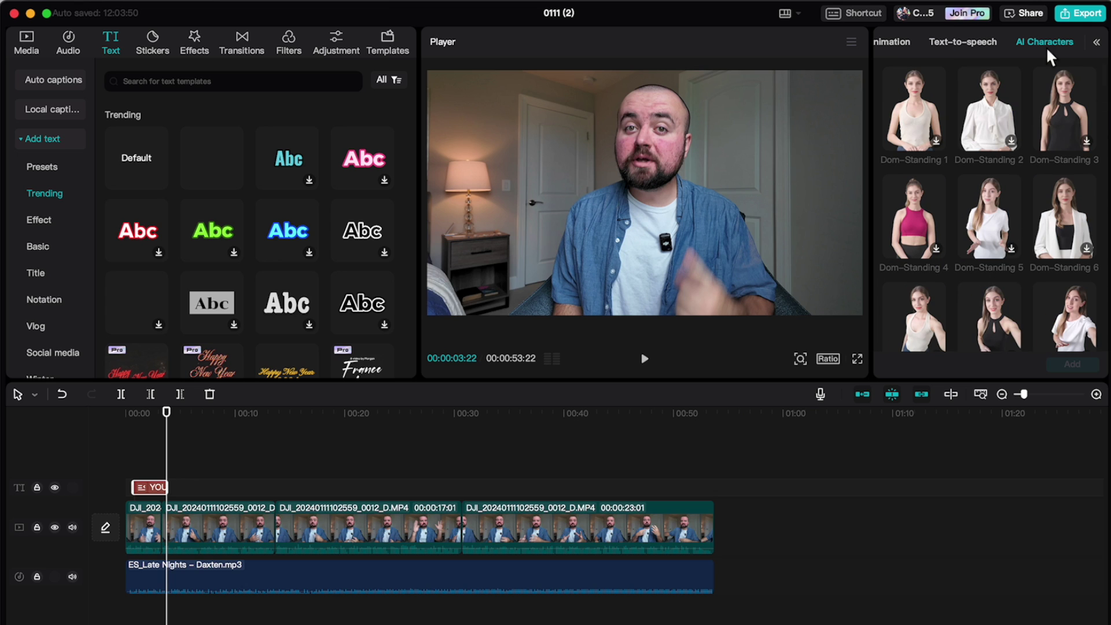
pyautogui.hscroll(-2, 924, 39)
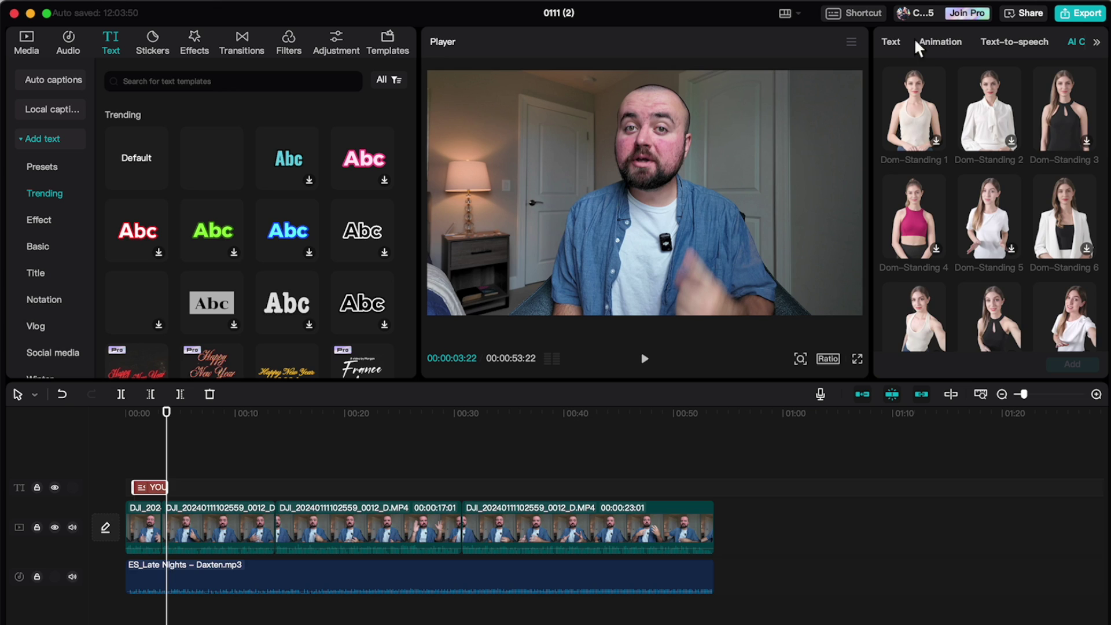
pyautogui.click(892, 43)
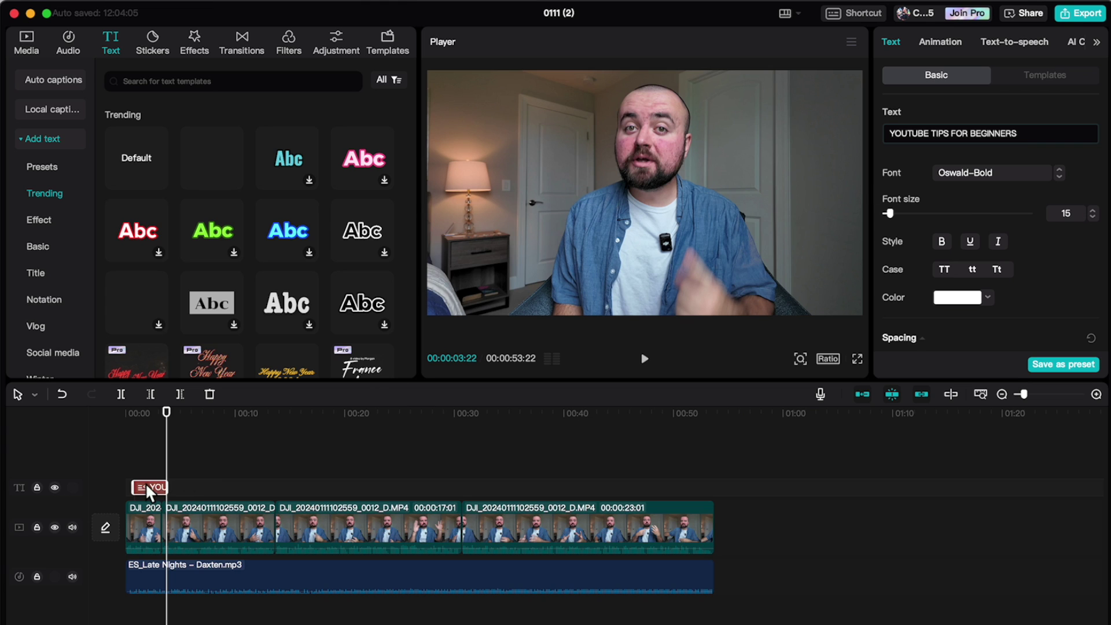
# Step: Delete the title clip, start English auto captions from the video start, then view the text templates
pyautogui.press('Delete')
pyautogui.click(131, 411)
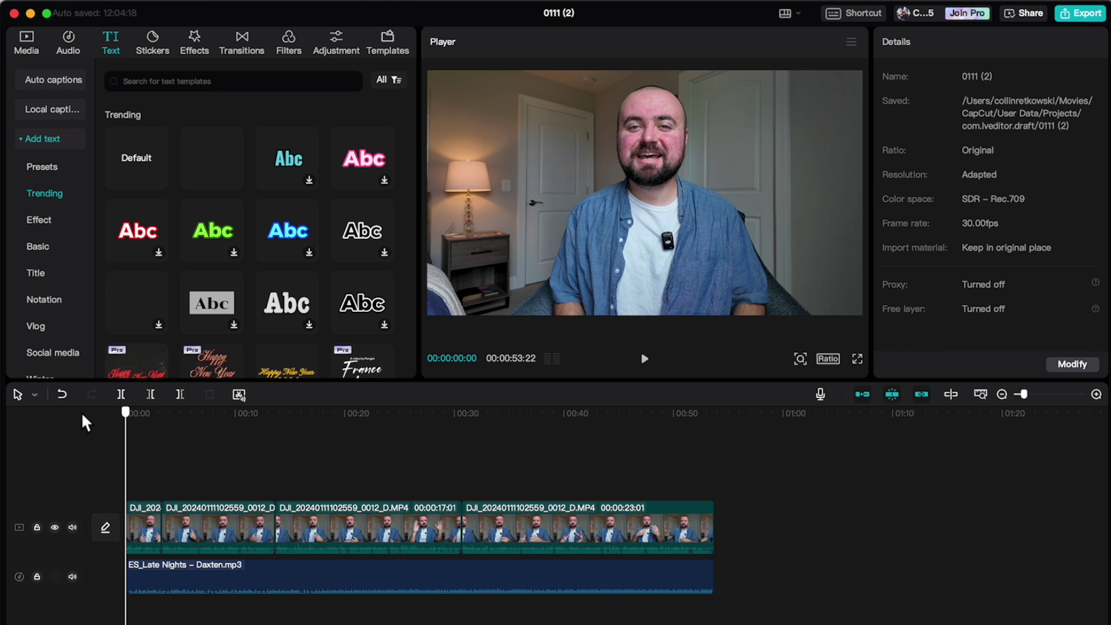
pyautogui.click(36, 79)
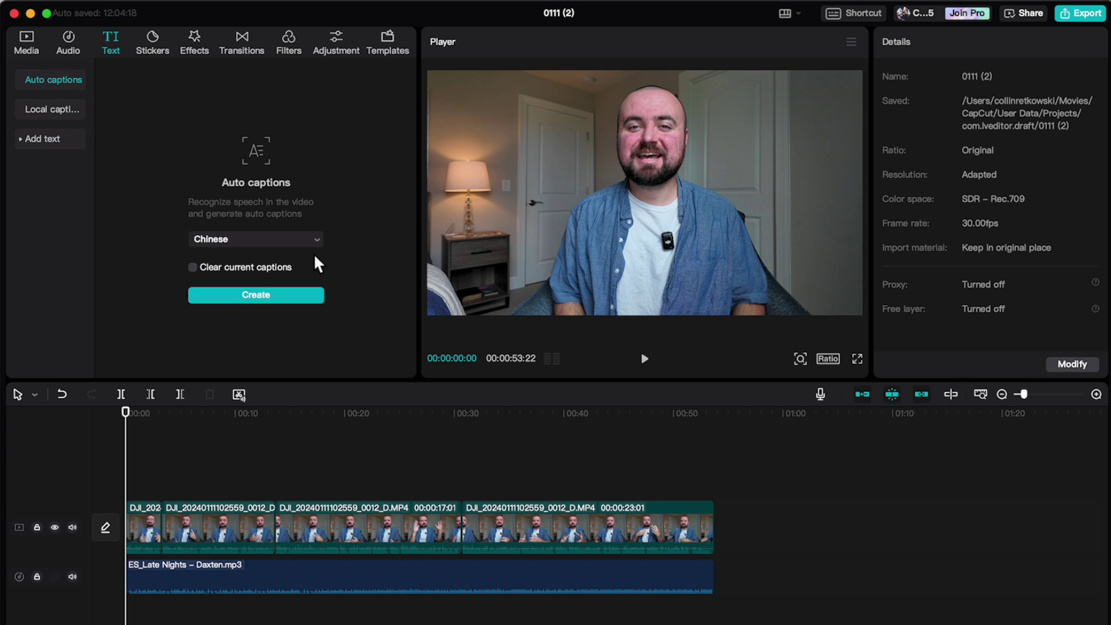
pyautogui.click(292, 238)
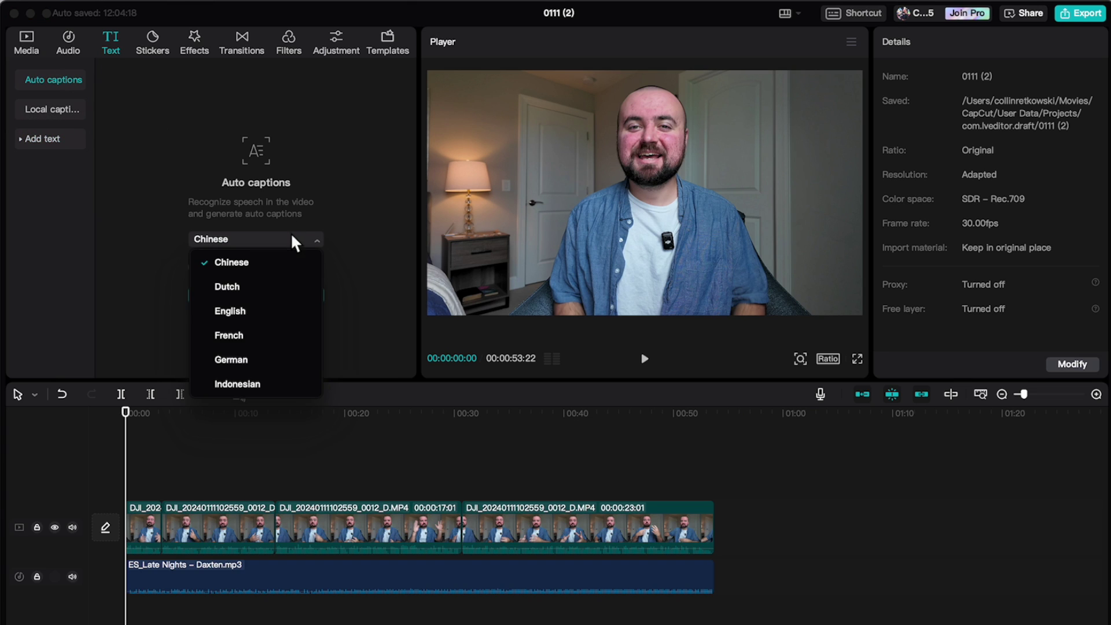
pyautogui.click(254, 309)
pyautogui.click(223, 295)
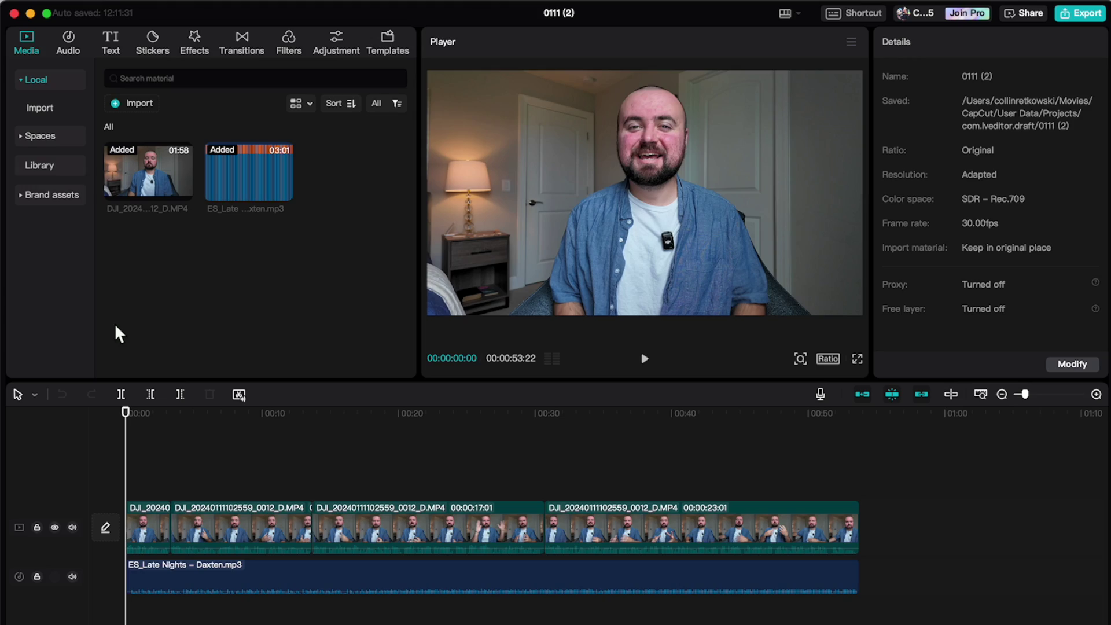
pyautogui.click(100, 45)
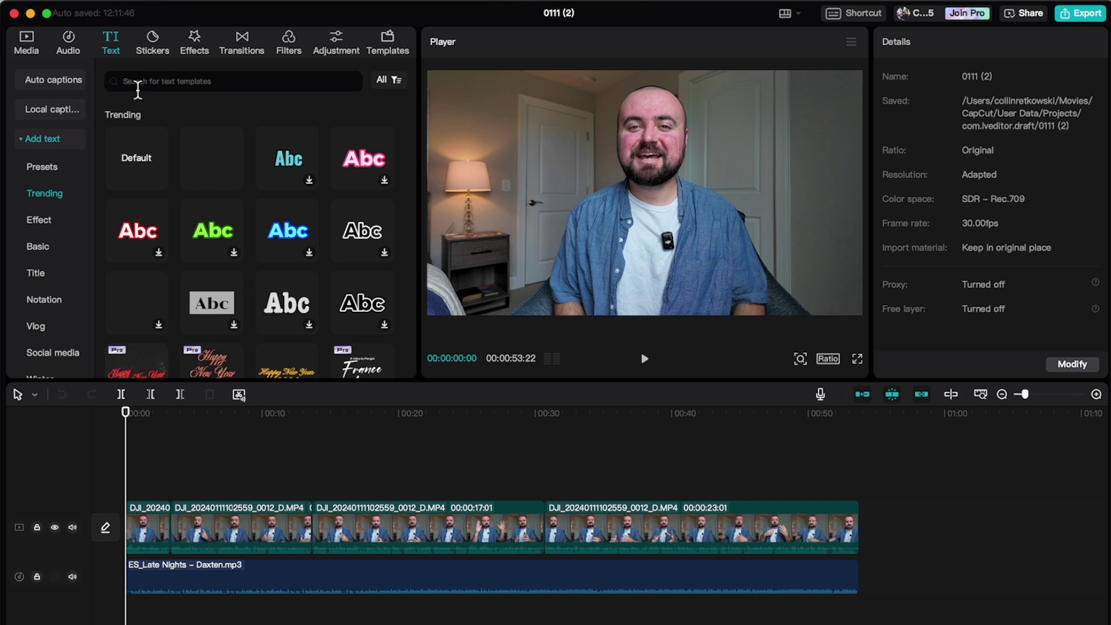
pyautogui.click(149, 39)
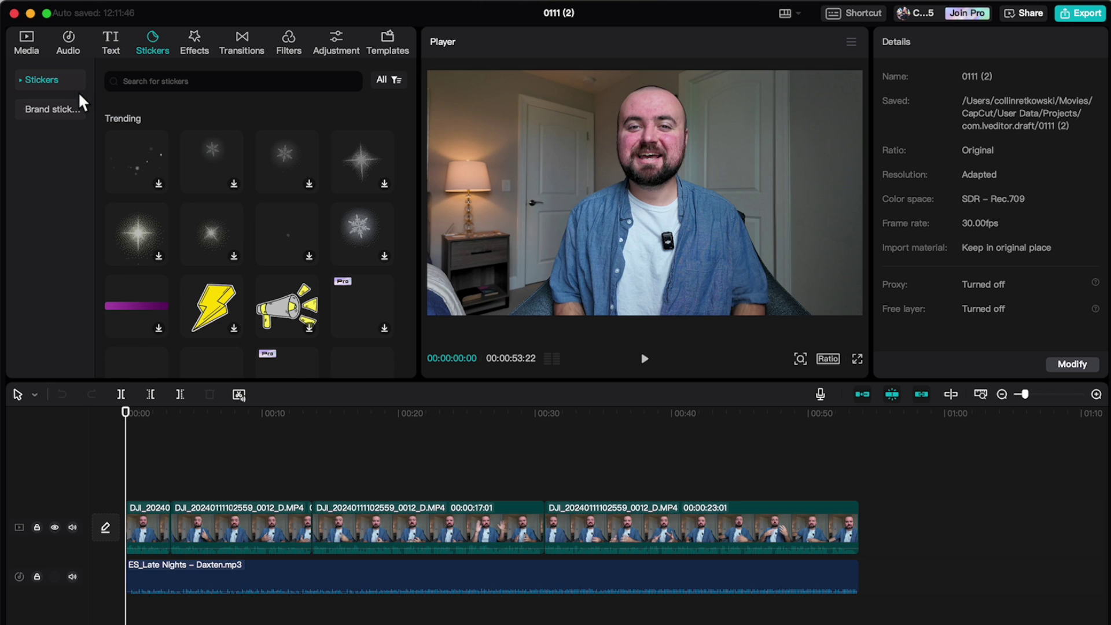
pyautogui.scroll(-5, 182, 281)
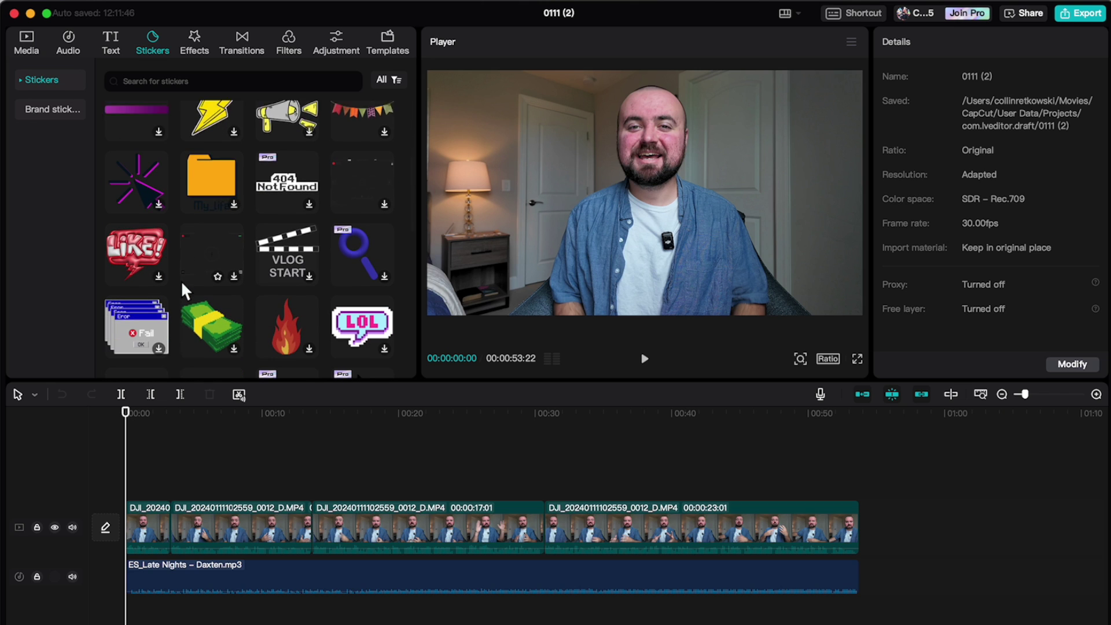
pyautogui.scroll(6, 257, 256)
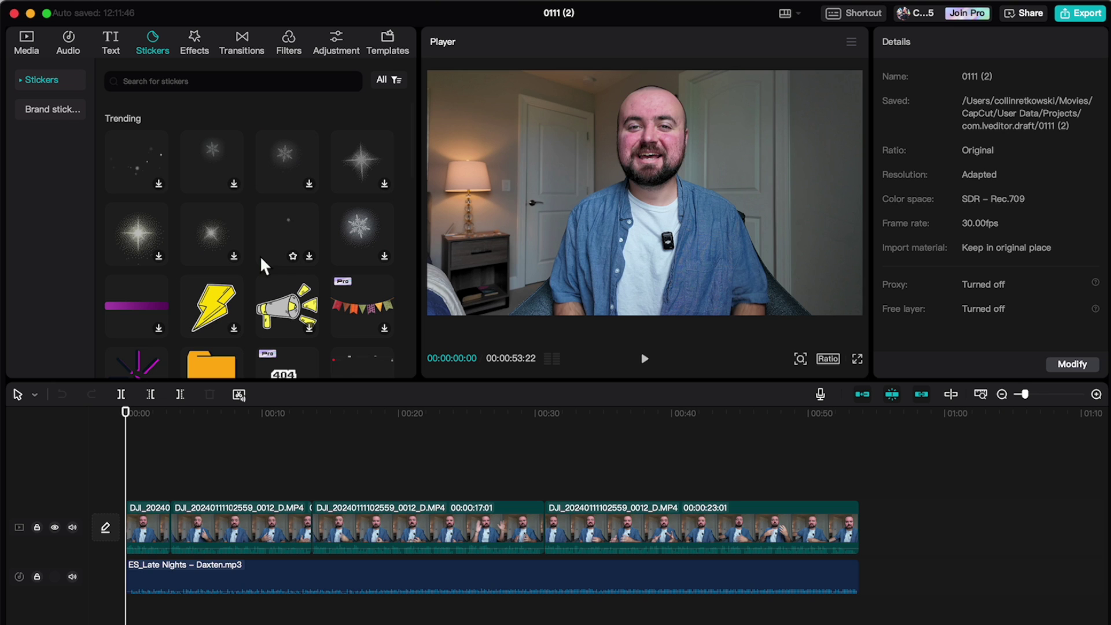
pyautogui.scroll(-2, 259, 255)
pyautogui.click(202, 247)
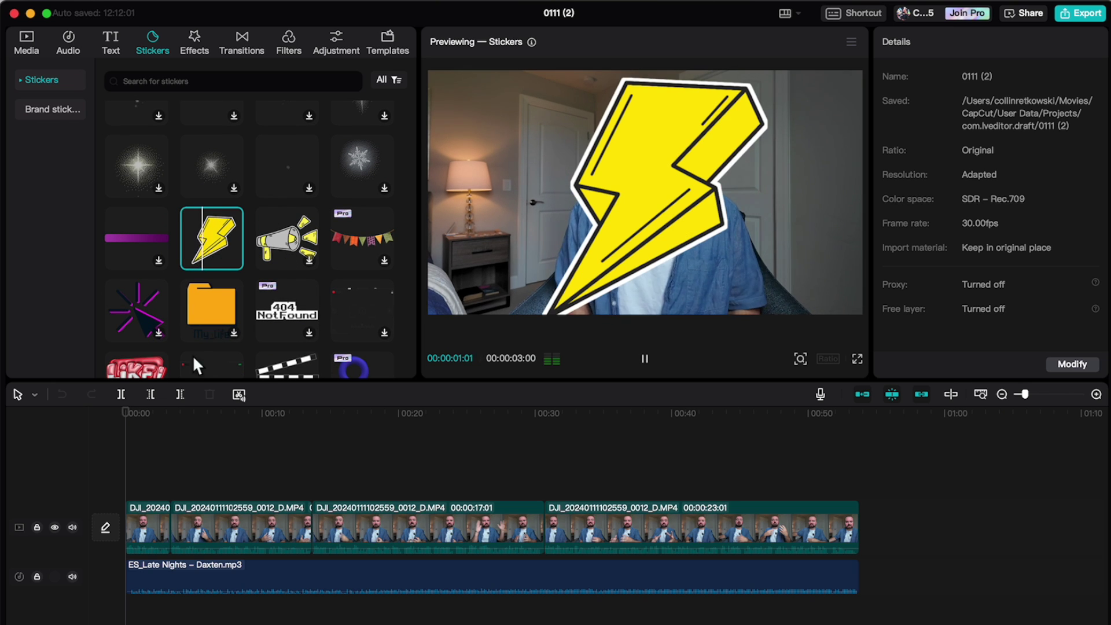
pyautogui.click(230, 255)
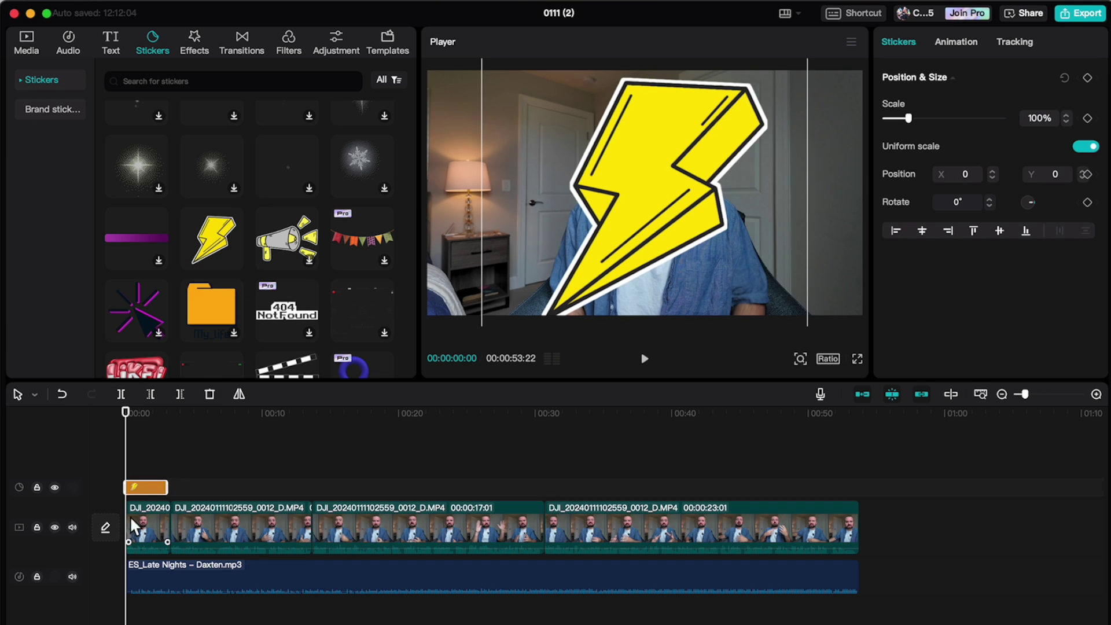
pyautogui.moveTo(909, 117); pyautogui.dragTo(898, 115)
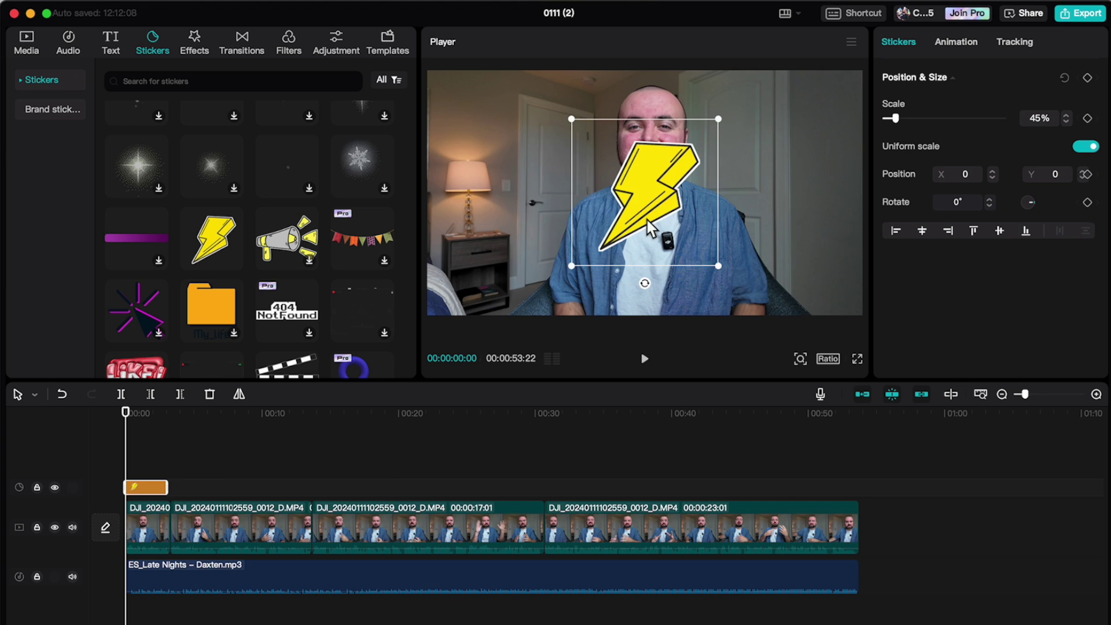
pyautogui.moveTo(644, 219); pyautogui.dragTo(519, 199)
pyautogui.scroll(-5, 353, 272)
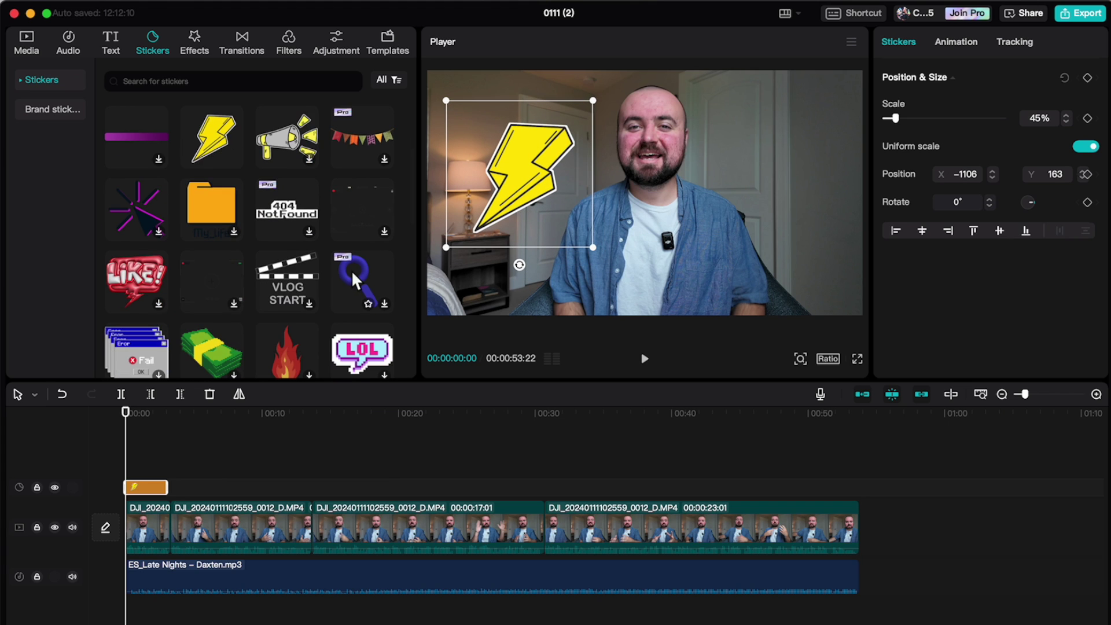
pyautogui.scroll(-3, 358, 309)
pyautogui.scroll(2, 354, 278)
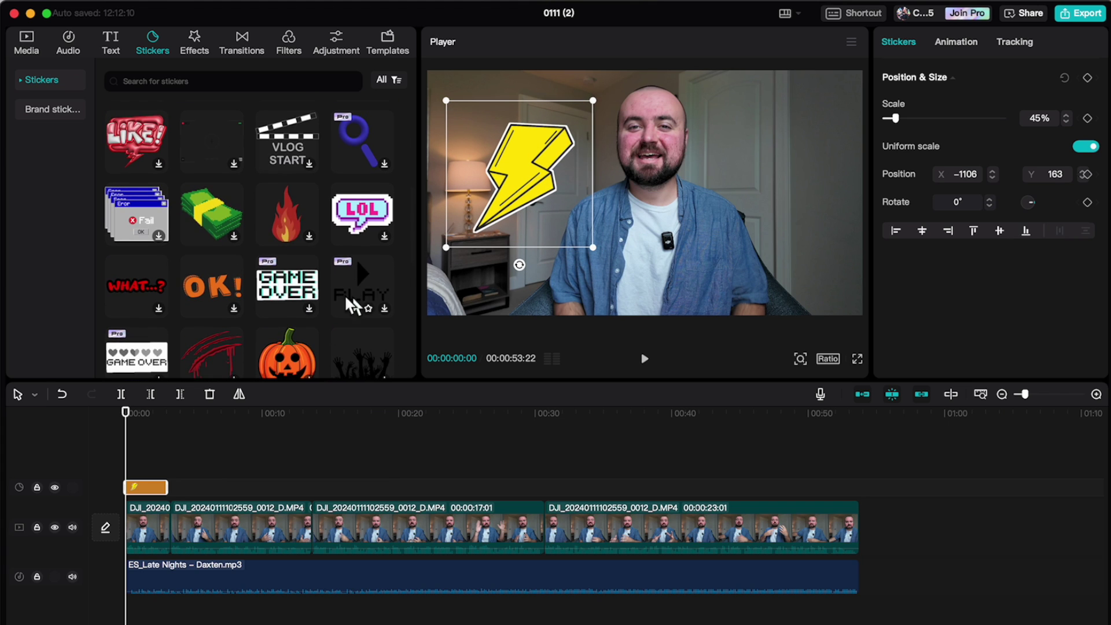
pyautogui.scroll(-3, 241, 323)
pyautogui.scroll(-2, 240, 322)
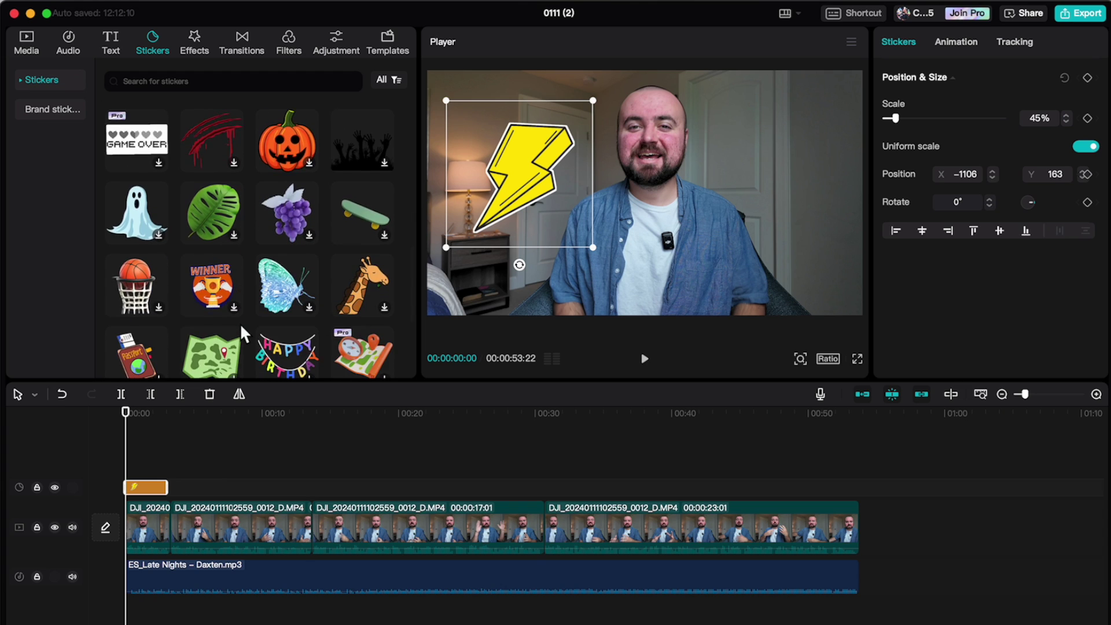
pyautogui.scroll(10, 240, 323)
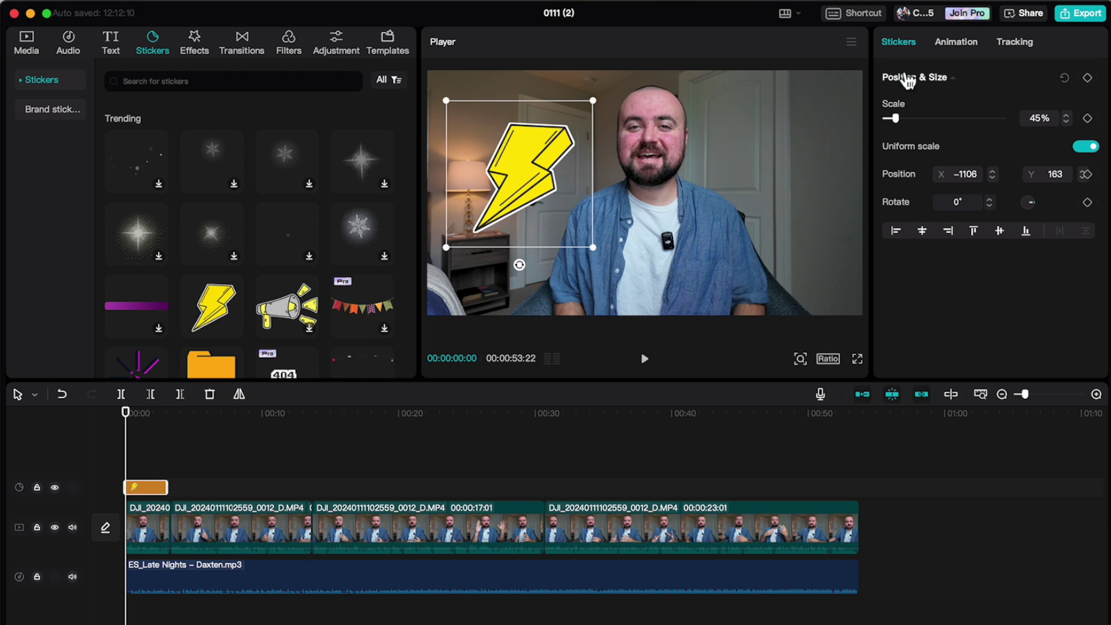
pyautogui.click(945, 44)
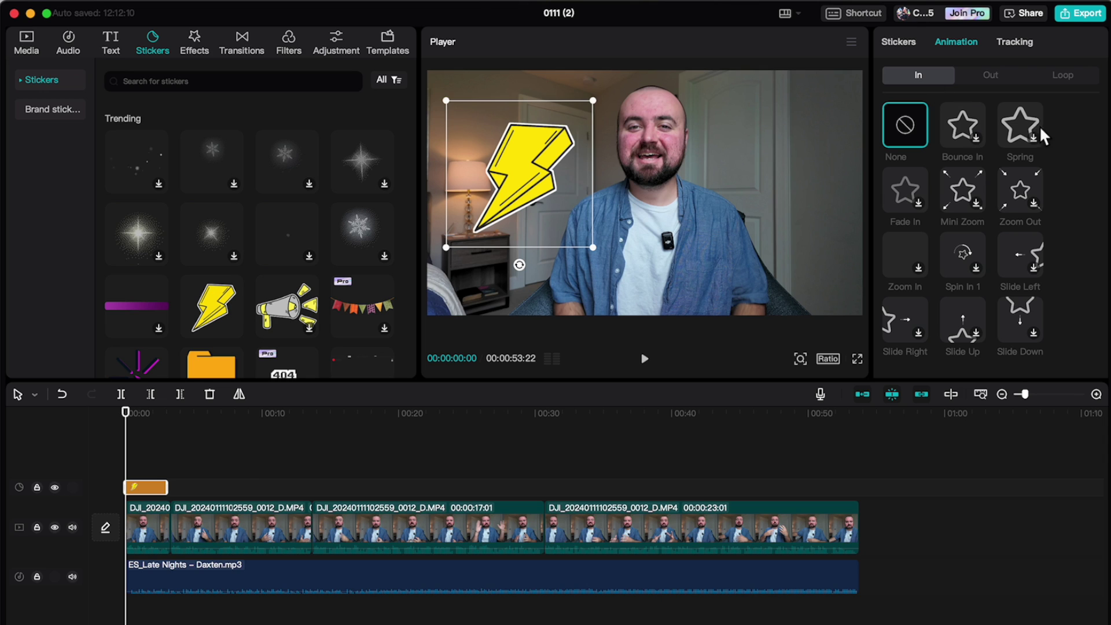
pyautogui.press('Delete')
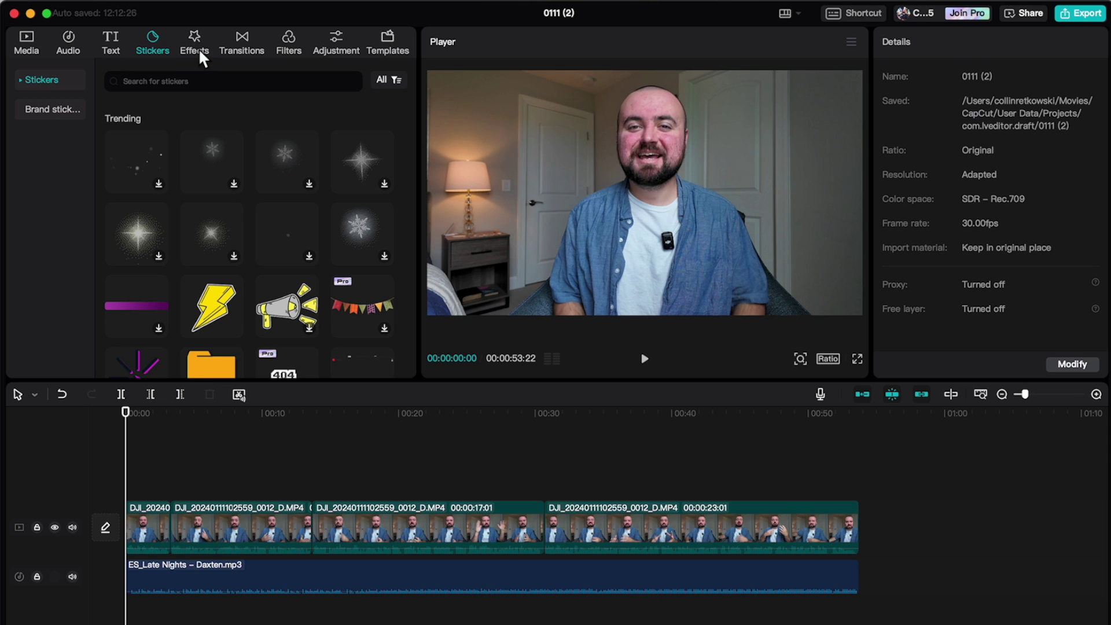
# Step: Browse the Video effects grid, then move on to the transitions library
pyautogui.click(197, 48)
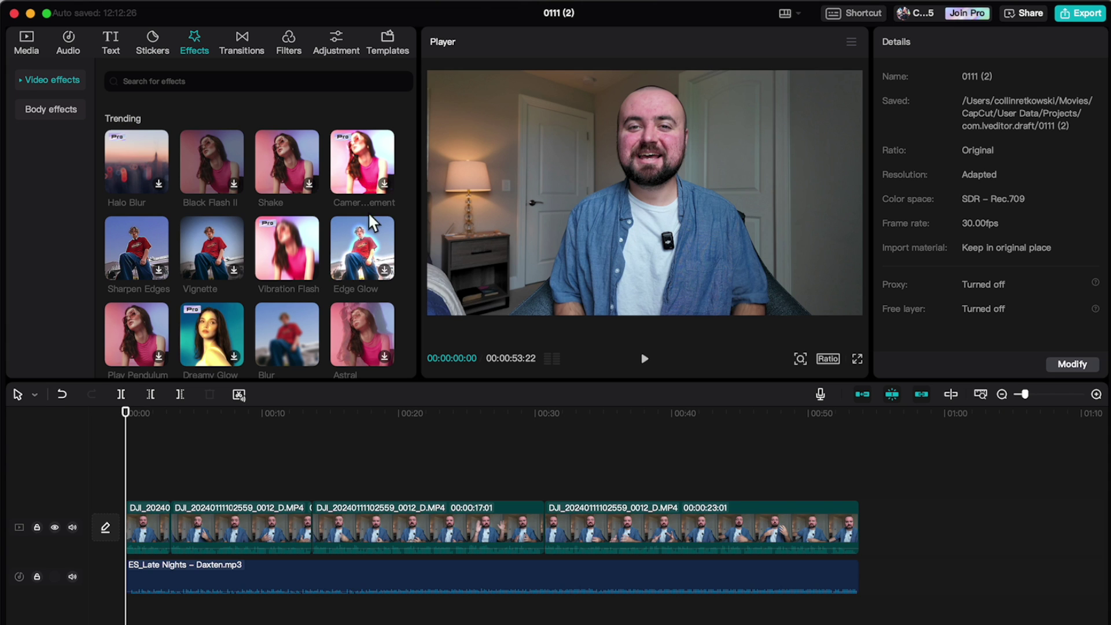
pyautogui.scroll(-5, 336, 259)
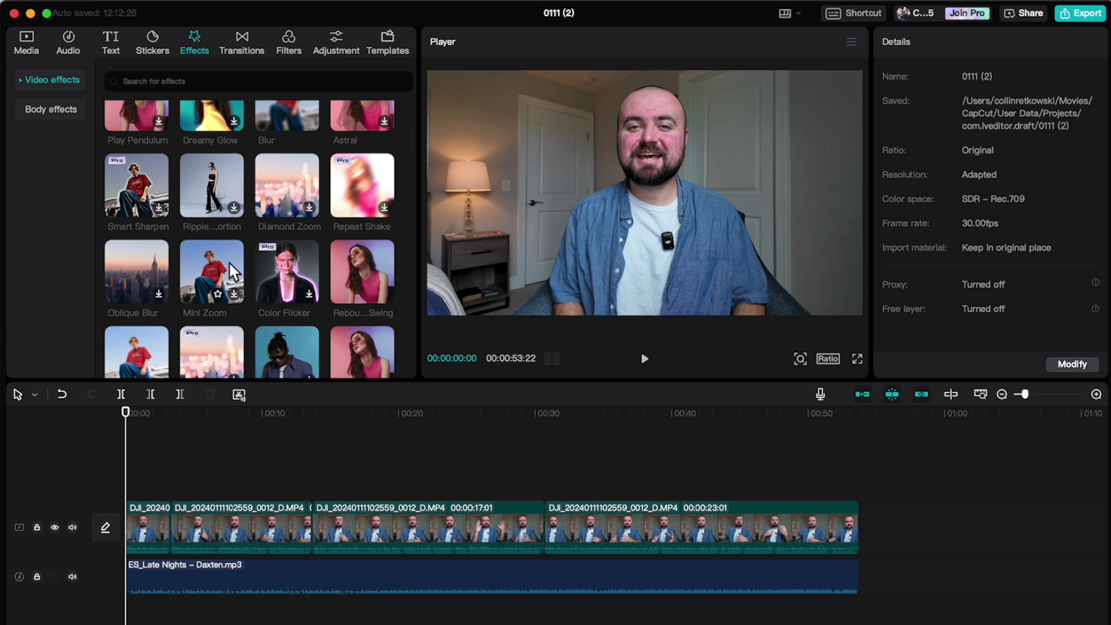
pyautogui.scroll(5, 335, 179)
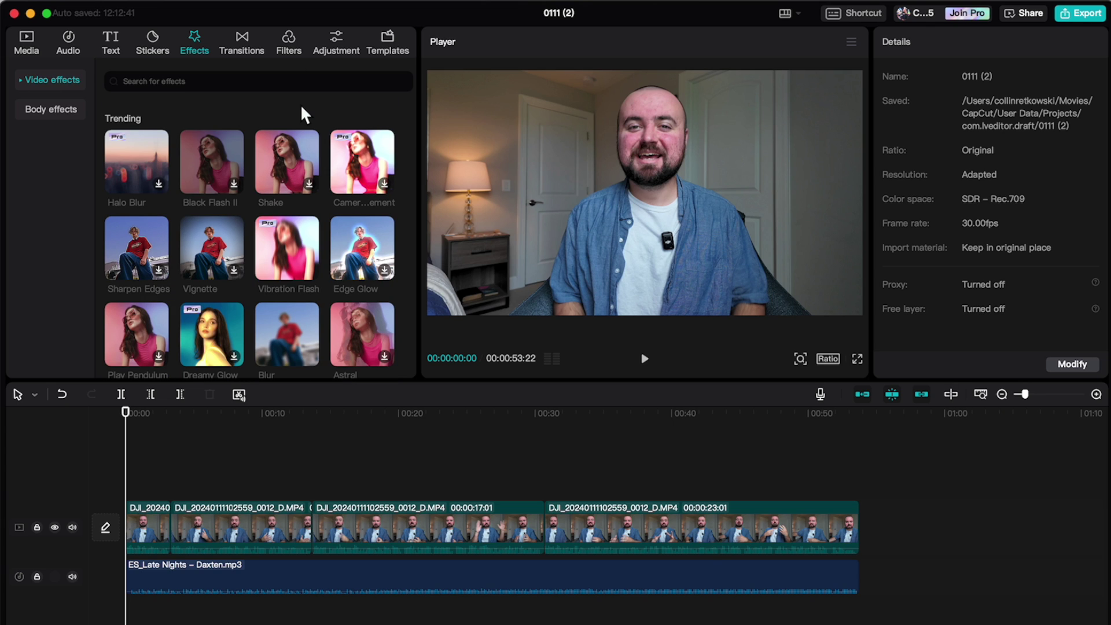
pyautogui.click(242, 49)
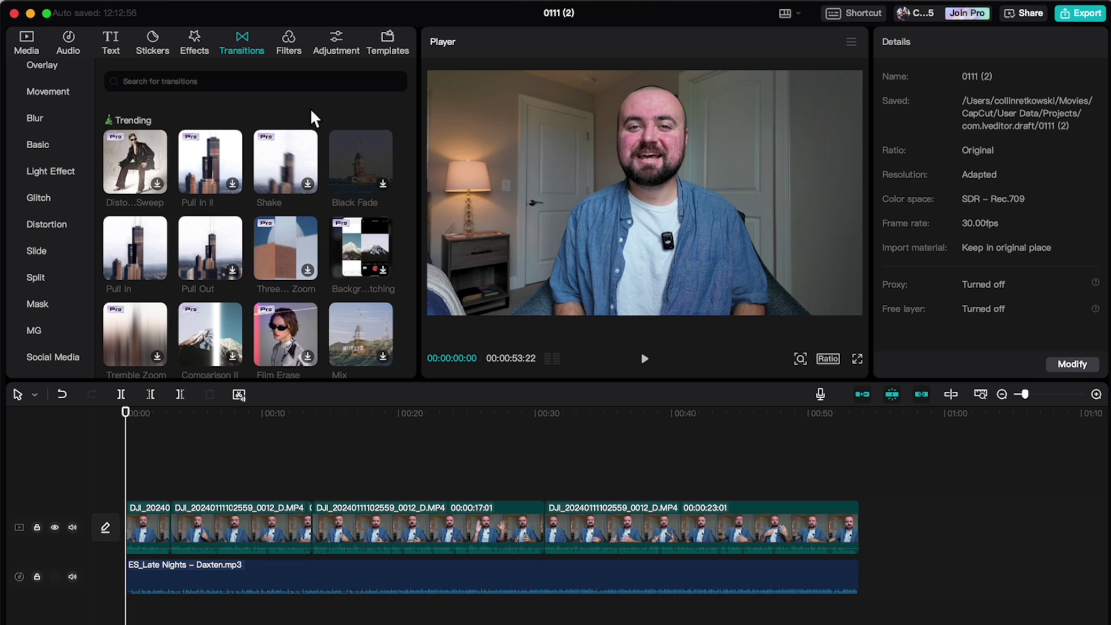
# Step: Move on from the transitions library to the Filters library
pyautogui.click(281, 42)
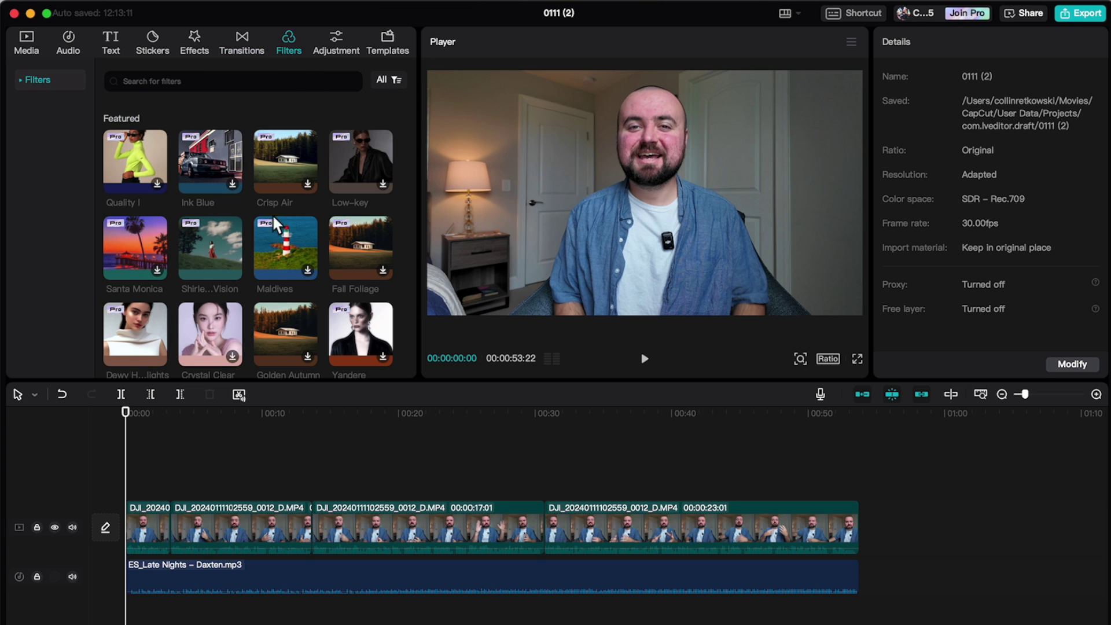
# Step: Add the Golden Autumn filter, lower its strength to 34, then delete the trial filter clip
pyautogui.scroll(-2, 260, 260)
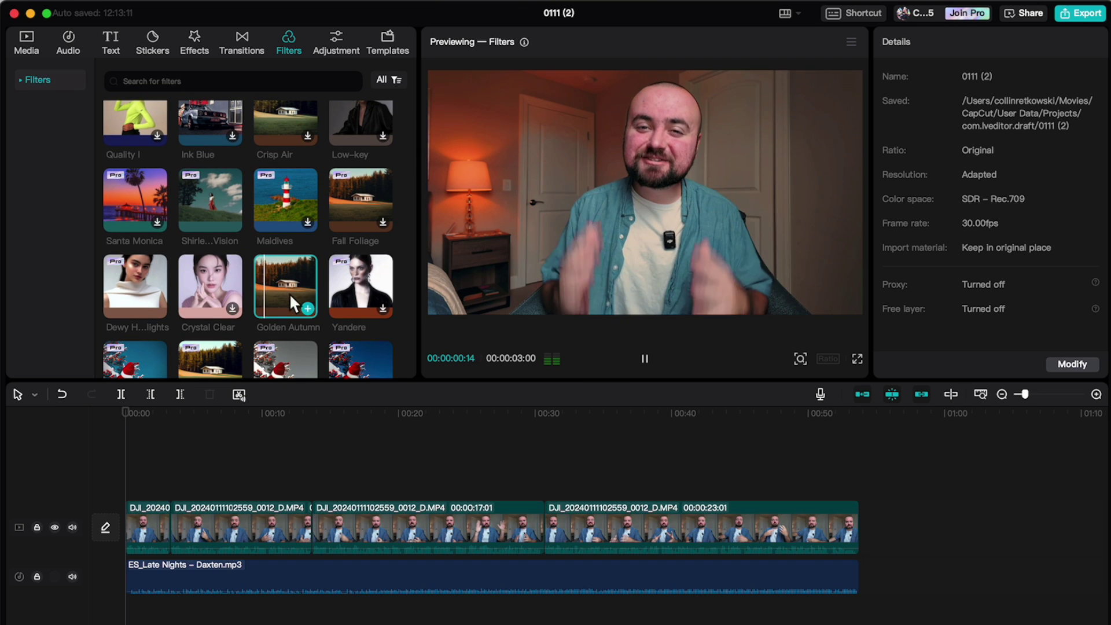
pyautogui.click(307, 307)
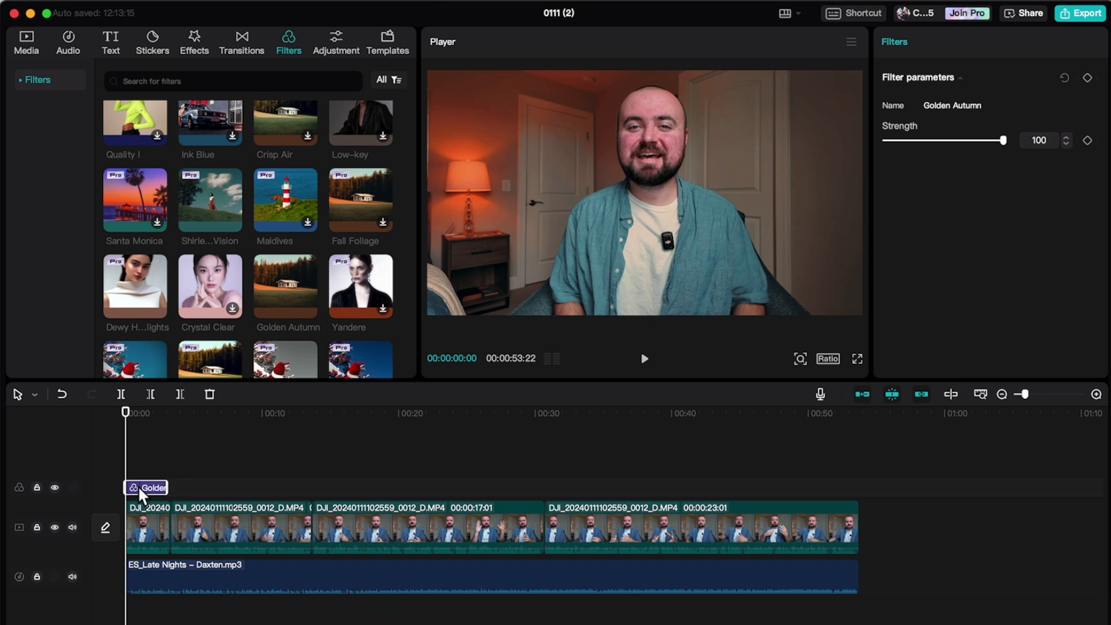
pyautogui.moveTo(163, 484)
pyautogui.mouseDown()
pyautogui.moveTo(669, 484)
pyautogui.moveTo(169, 487)
pyautogui.mouseUp()
pyautogui.moveTo(966, 142); pyautogui.dragTo(931, 143)
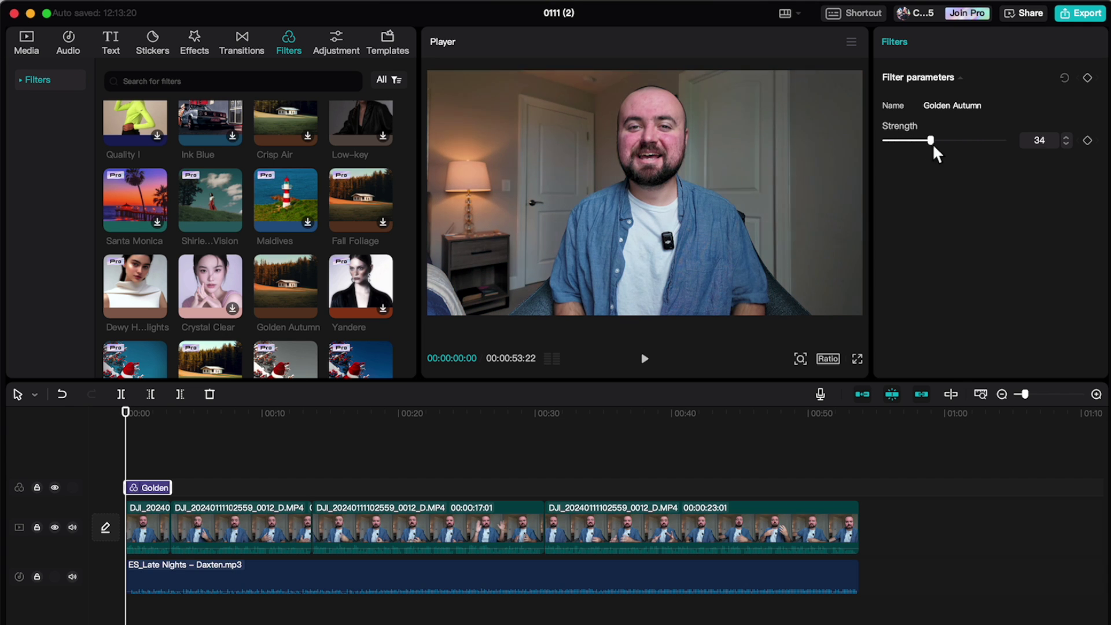
pyautogui.press('Delete')
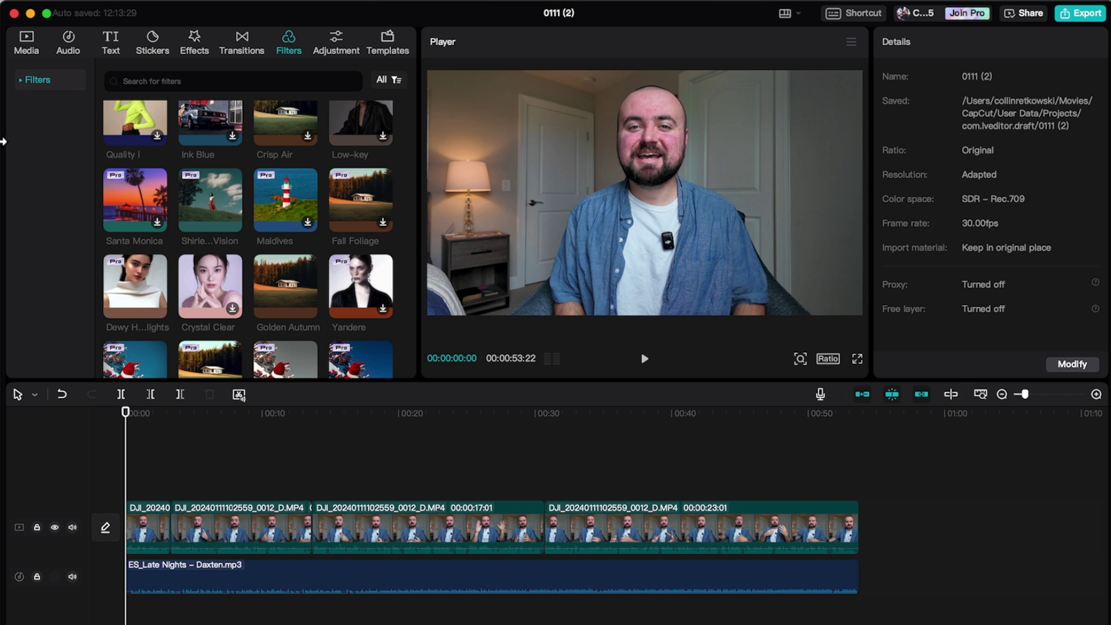
# Step: Add a Custom adjustment layer and stretch it across the whole video
pyautogui.click(338, 47)
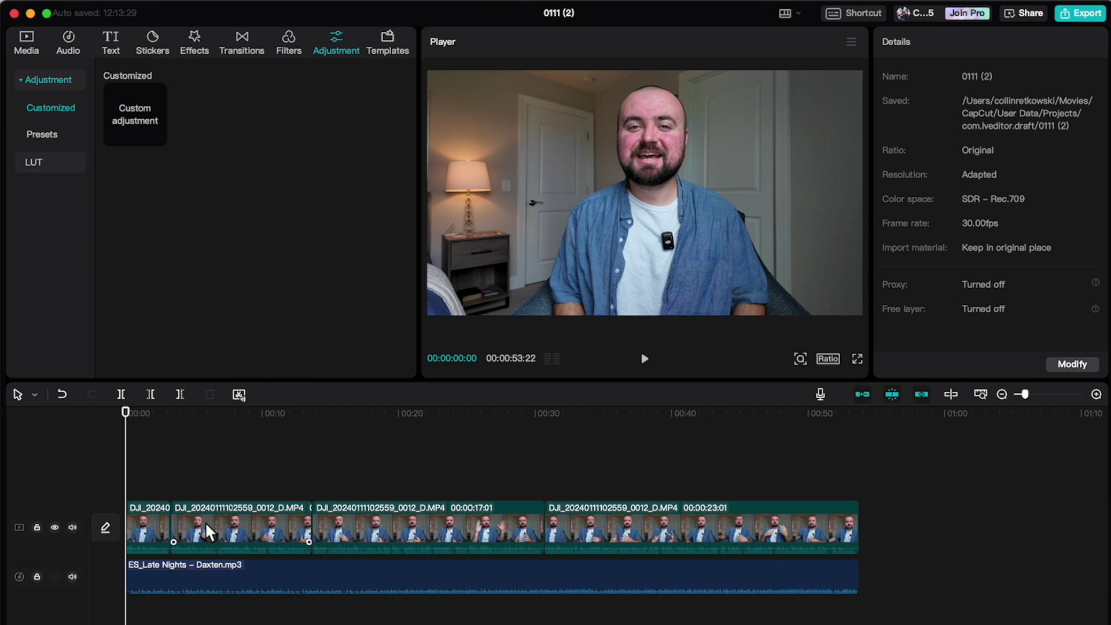
pyautogui.click(143, 116)
pyautogui.click(157, 137)
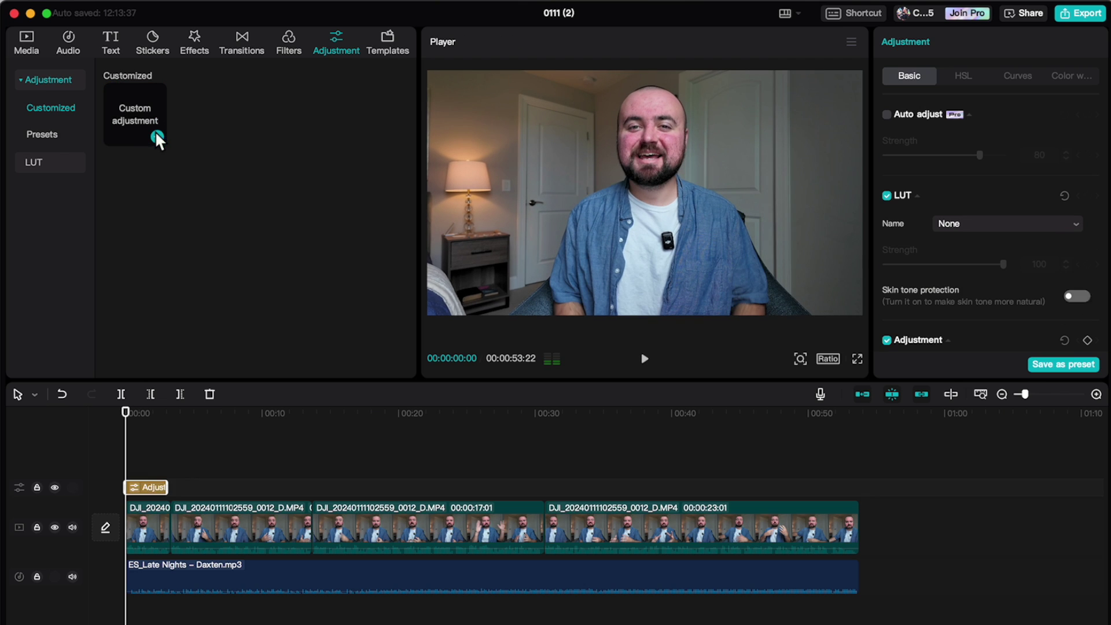
pyautogui.moveTo(165, 481); pyautogui.dragTo(862, 489)
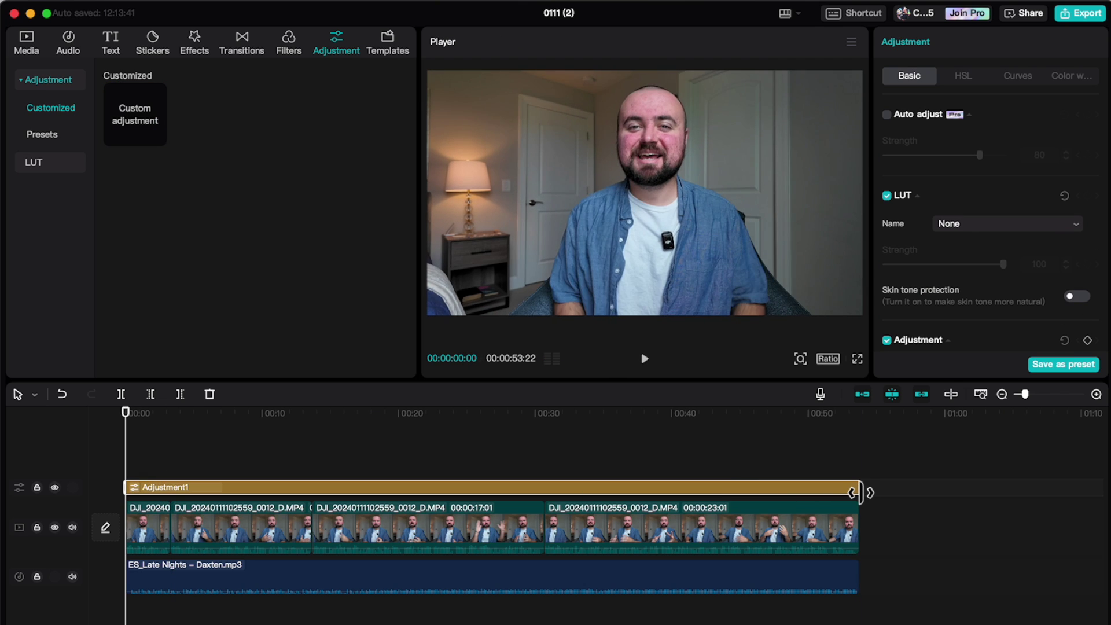
# Step: Check the video clips, then delete the Adjustment1 layer from the timeline
pyautogui.scroll(-6, 981, 225)
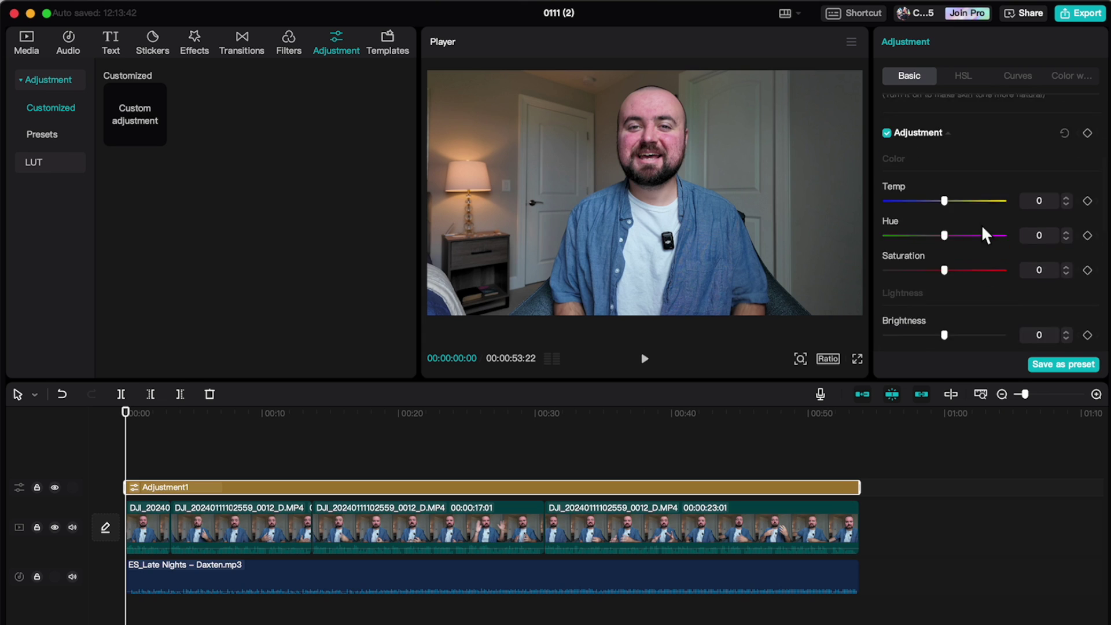
pyautogui.scroll(3, 980, 226)
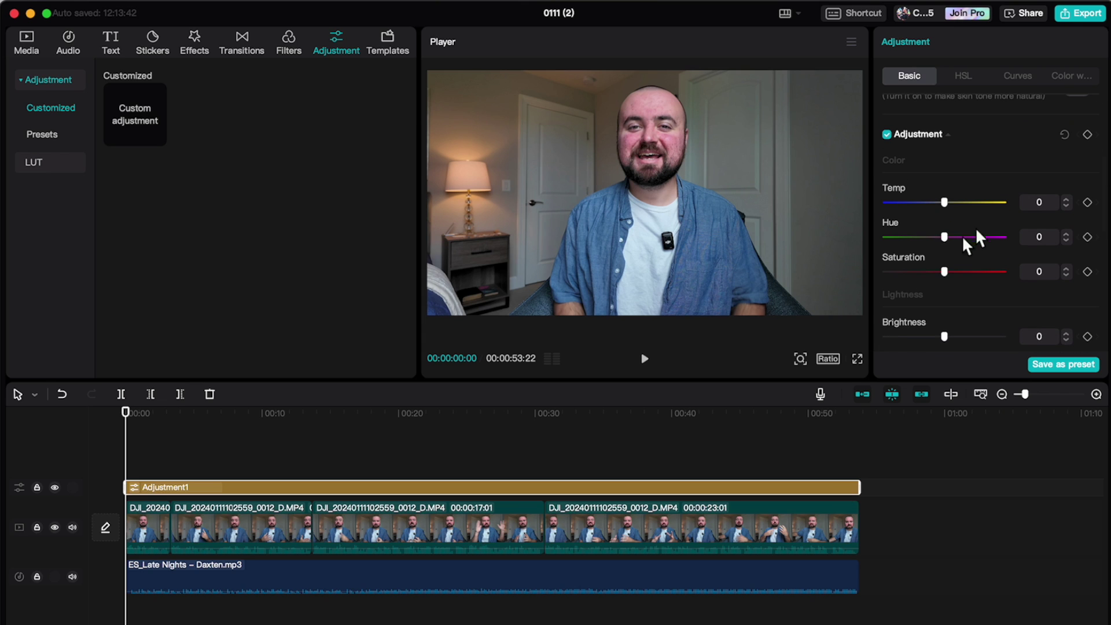
pyautogui.click(599, 522)
pyautogui.click(460, 520)
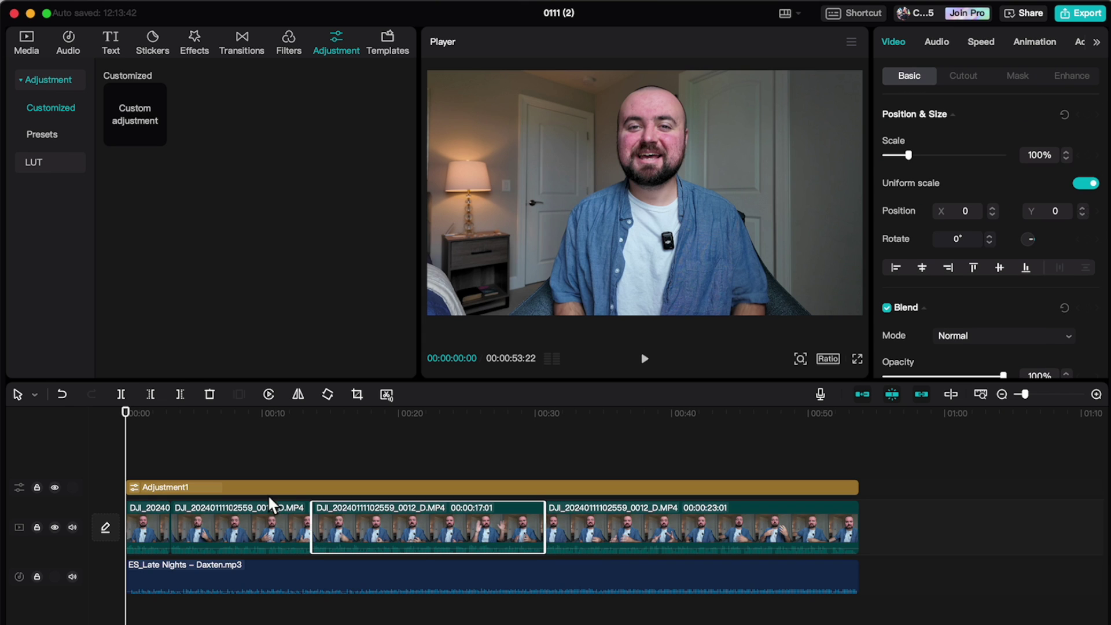
pyautogui.click(249, 534)
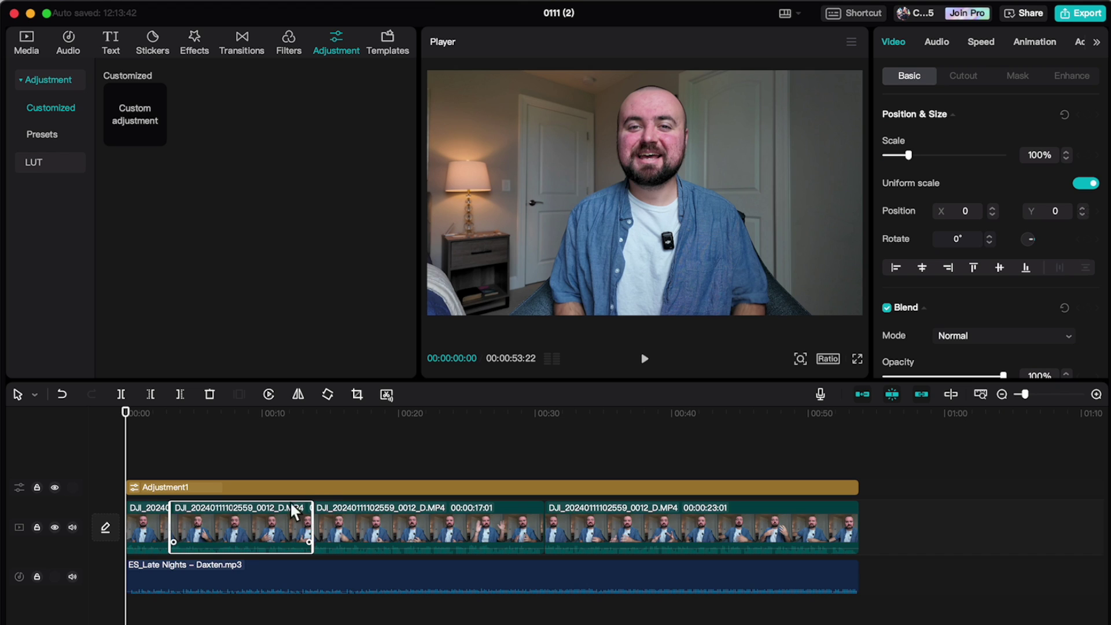
pyautogui.click(314, 483)
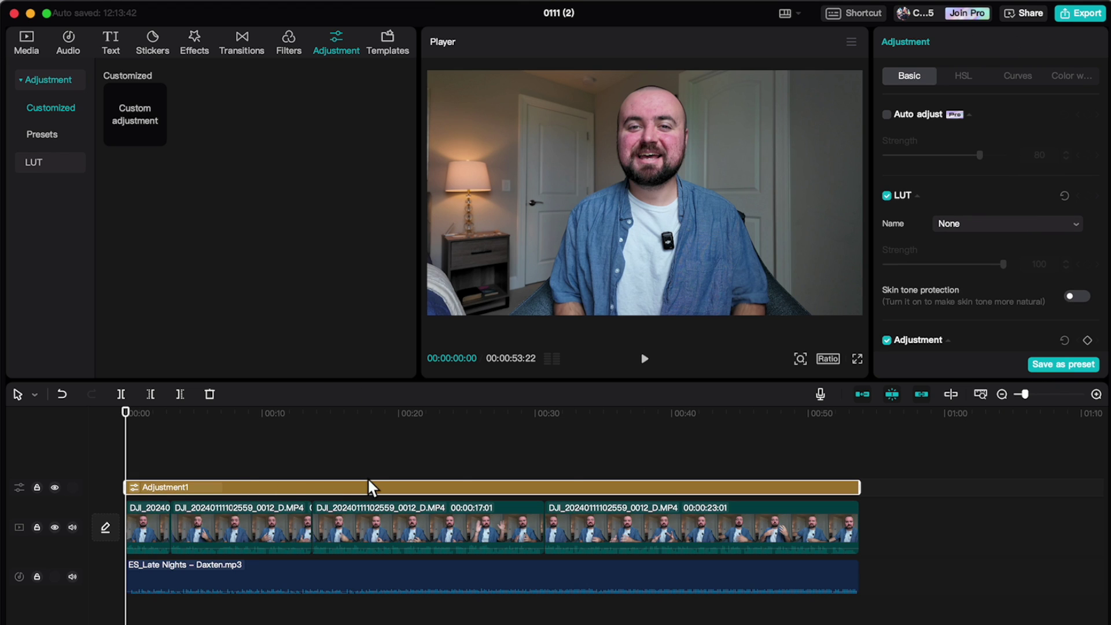
pyautogui.scroll(-5, 937, 234)
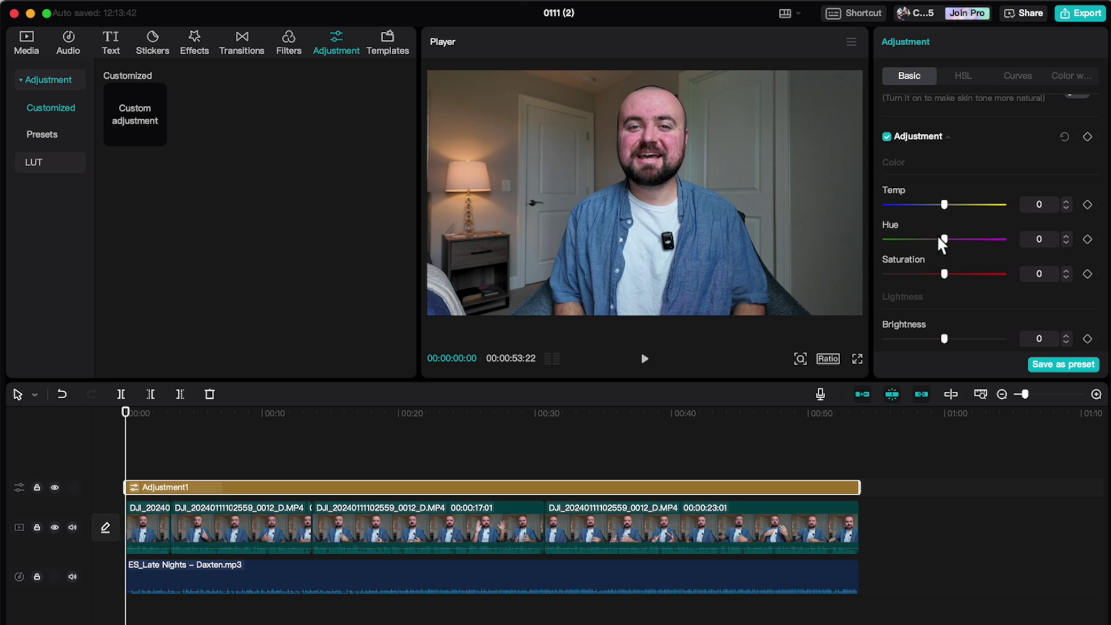
pyautogui.press('Delete')
pyautogui.click(388, 42)
pyautogui.click(335, 48)
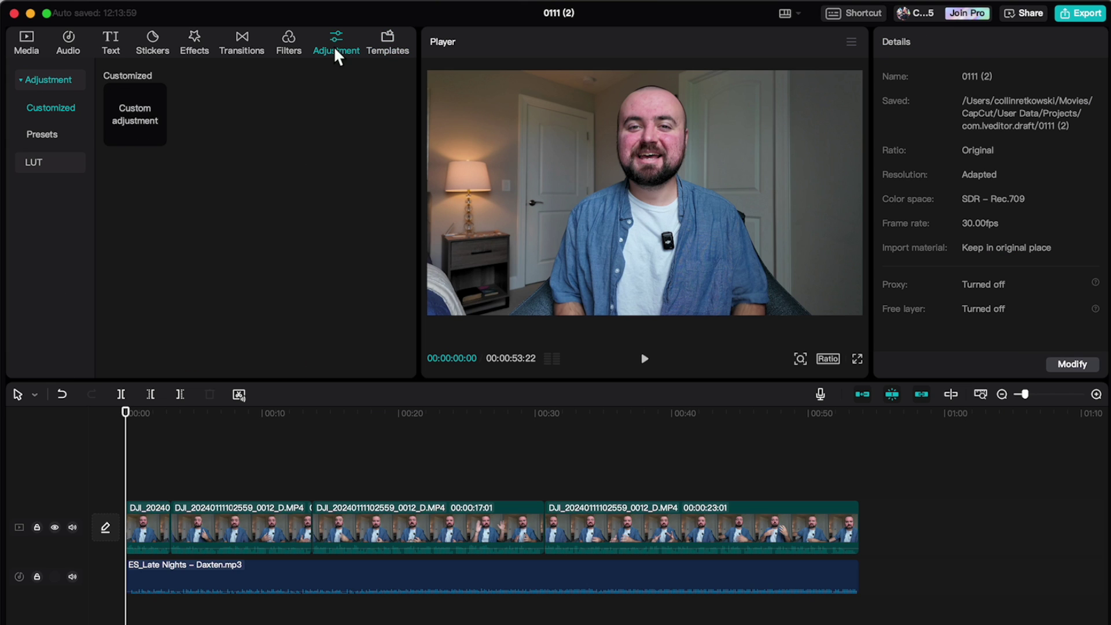
# Step: Open the Templates library and scroll through the available templates
pyautogui.click(395, 46)
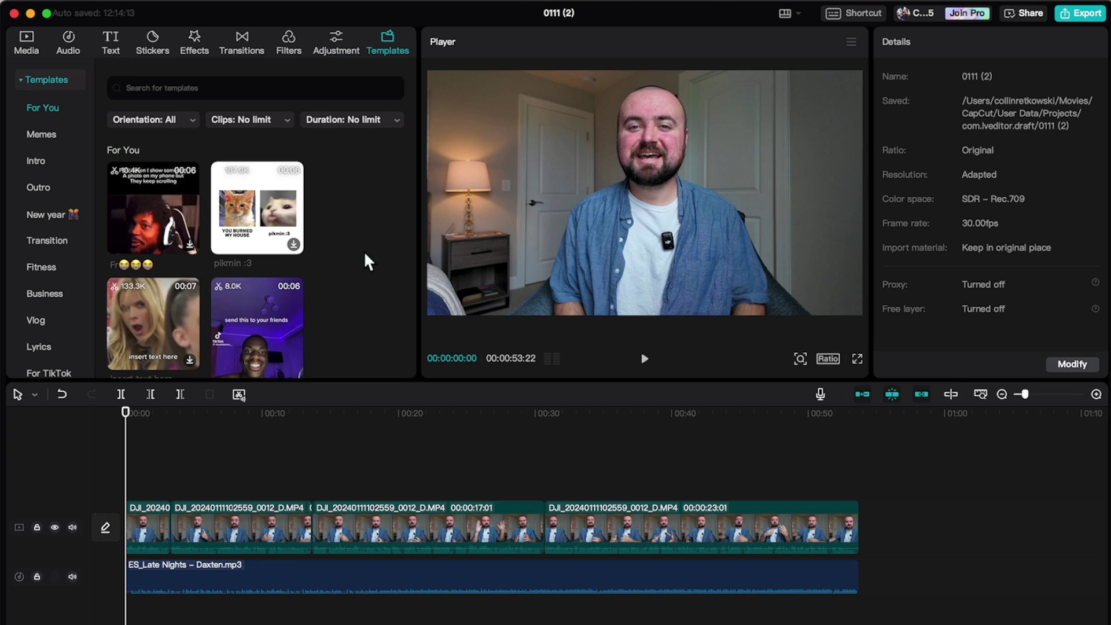
pyautogui.scroll(-5, 363, 251)
pyautogui.scroll(5, 360, 330)
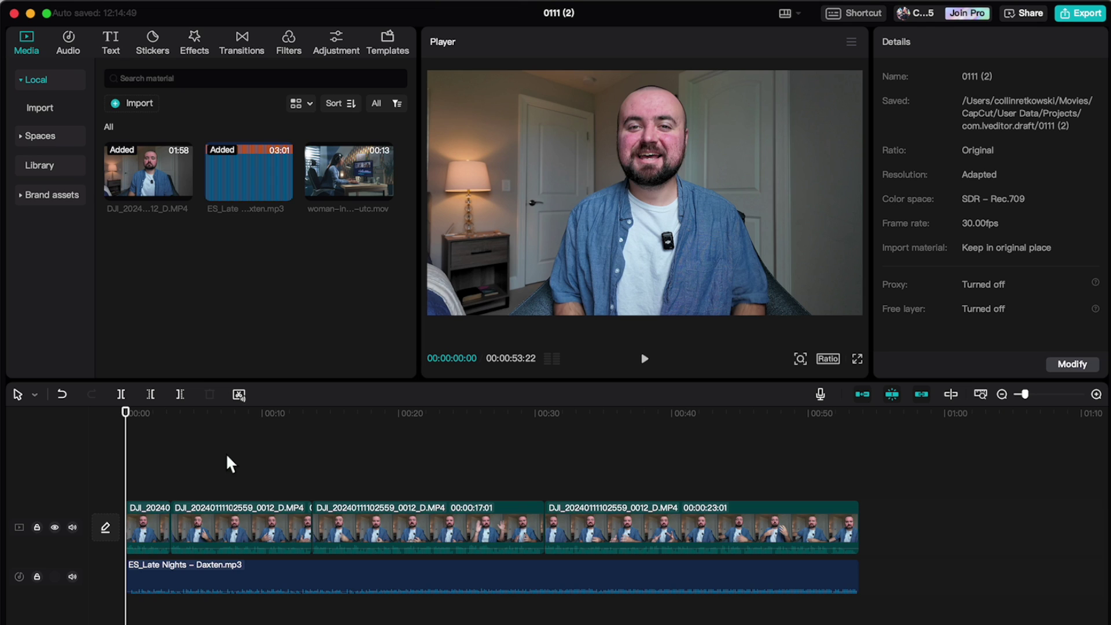
pyautogui.click(347, 181)
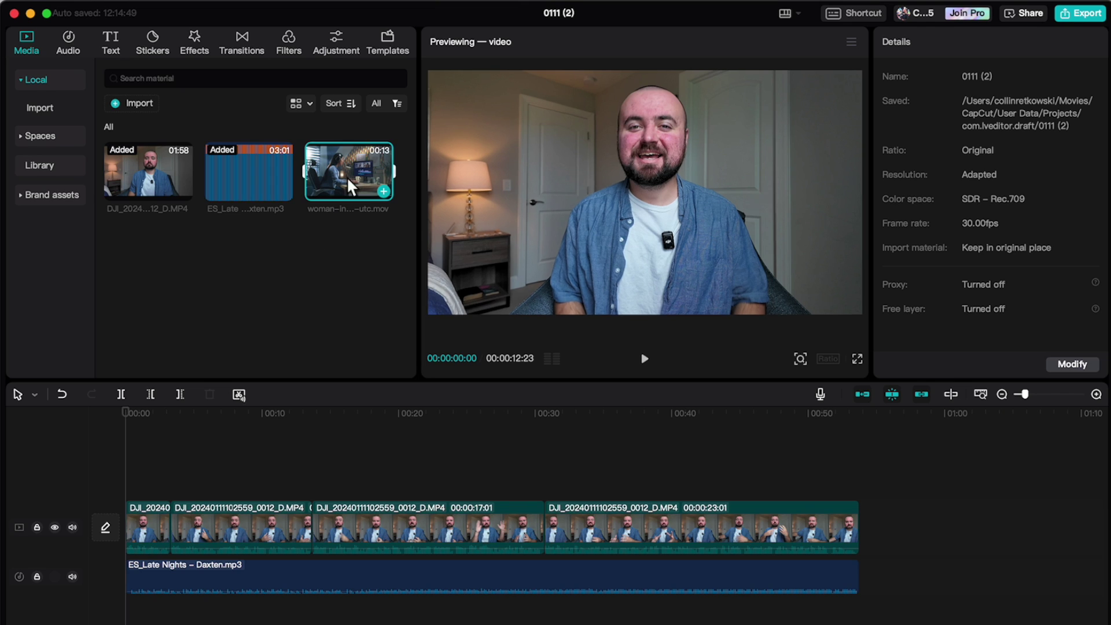
pyautogui.moveTo(363, 175); pyautogui.dragTo(203, 464)
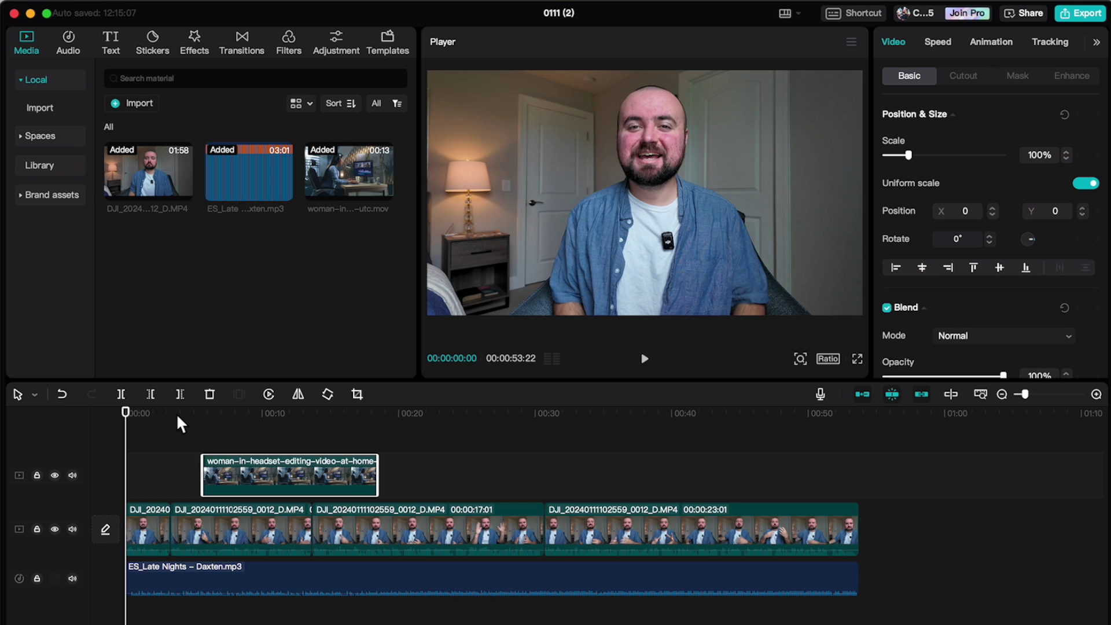
pyautogui.click(177, 416)
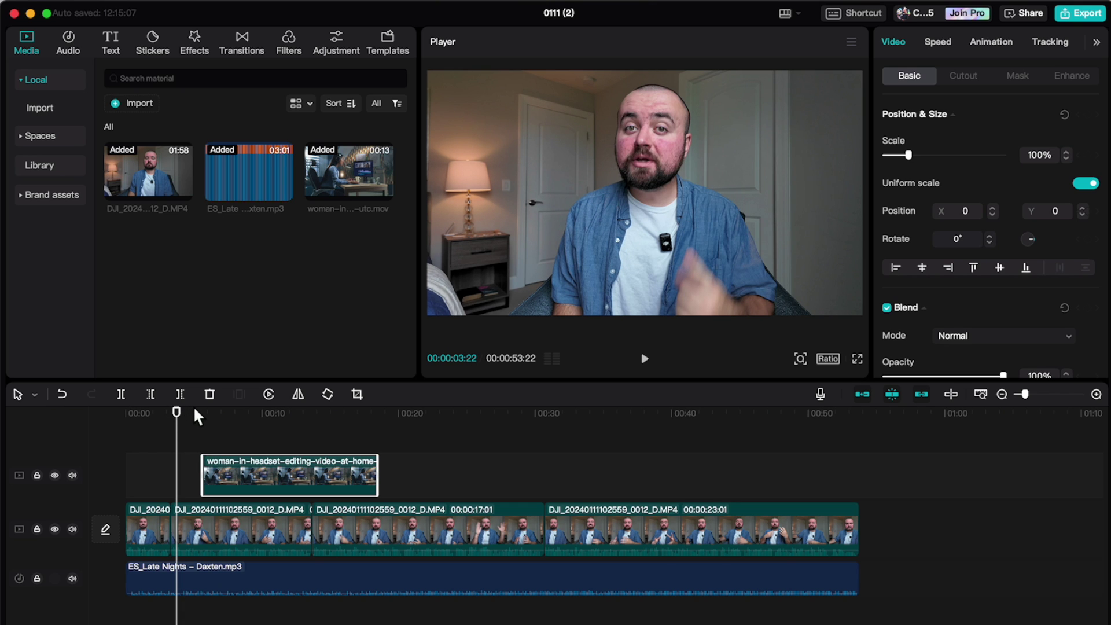
pyautogui.click(200, 413)
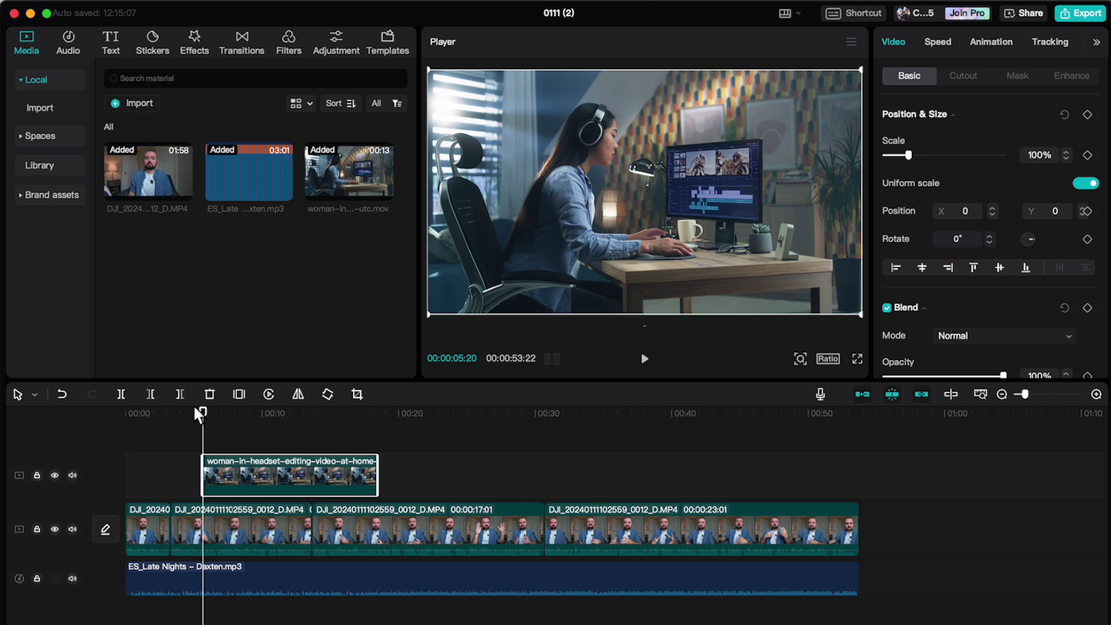
pyautogui.moveTo(200, 413); pyautogui.dragTo(287, 465)
pyautogui.moveTo(221, 488)
pyautogui.mouseDown()
pyautogui.moveTo(407, 489)
pyautogui.moveTo(227, 489)
pyautogui.mouseUp()
pyautogui.click(197, 415)
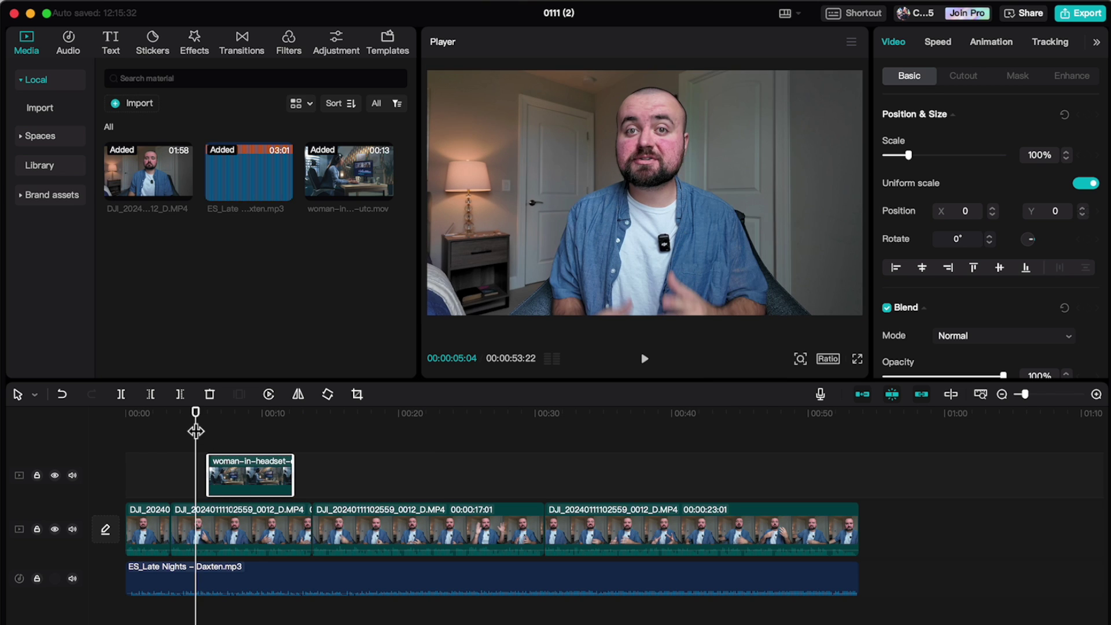
pyautogui.moveTo(195, 431); pyautogui.dragTo(212, 458)
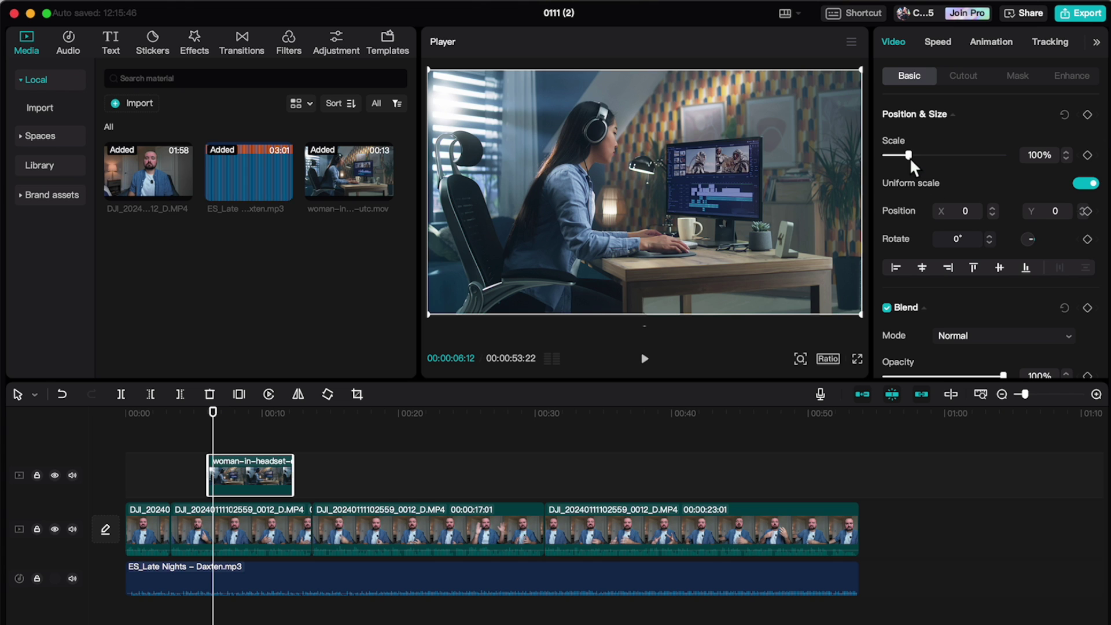
pyautogui.moveTo(907, 153); pyautogui.dragTo(890, 154)
pyautogui.moveTo(627, 184); pyautogui.dragTo(776, 258)
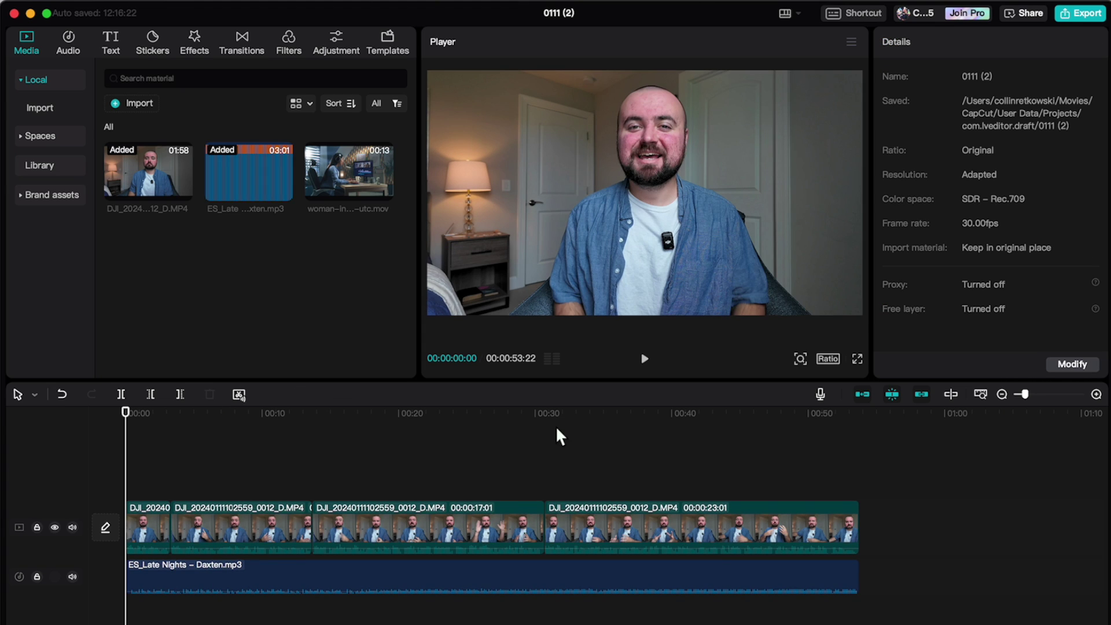
pyautogui.click(819, 394)
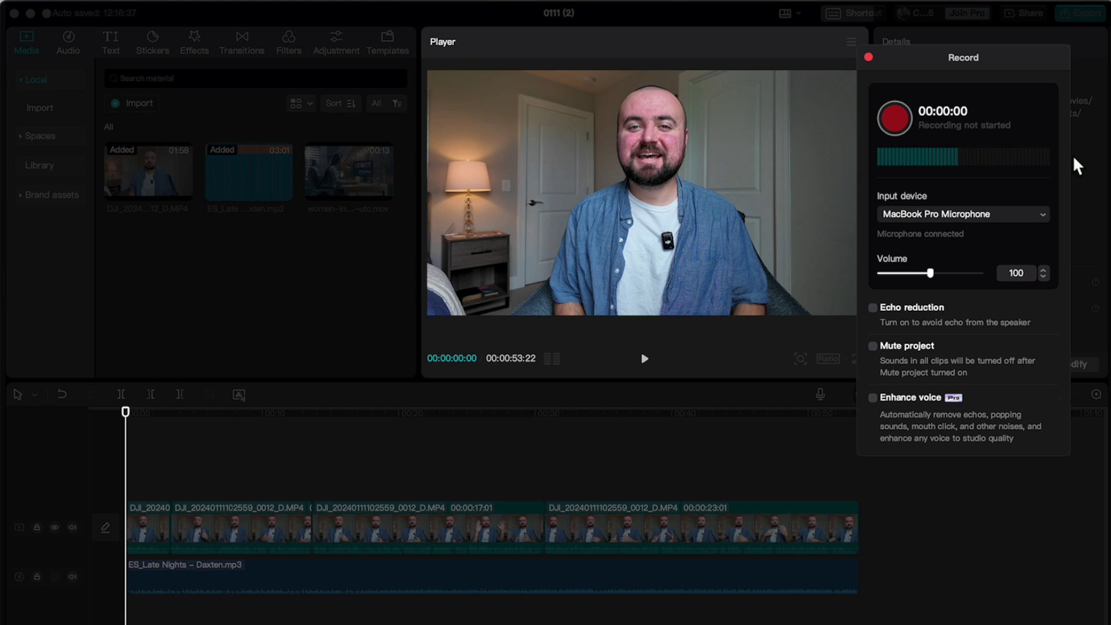
pyautogui.click(868, 57)
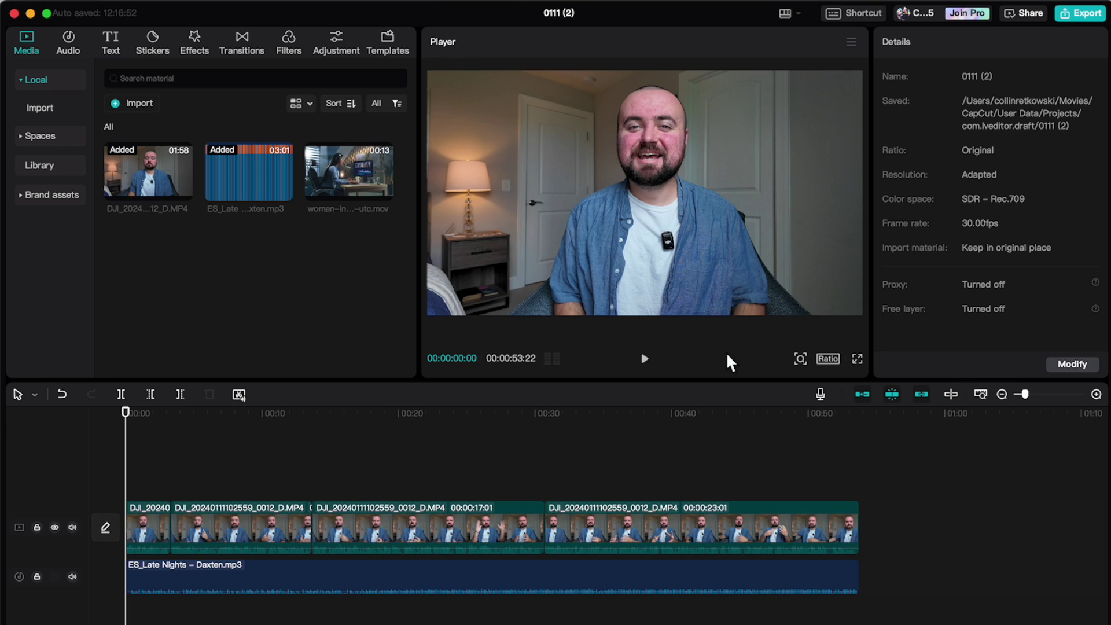
# Step: Try a 9:16 frame with the first clip scaled to 302%, then use 16:9
pyautogui.click(827, 359)
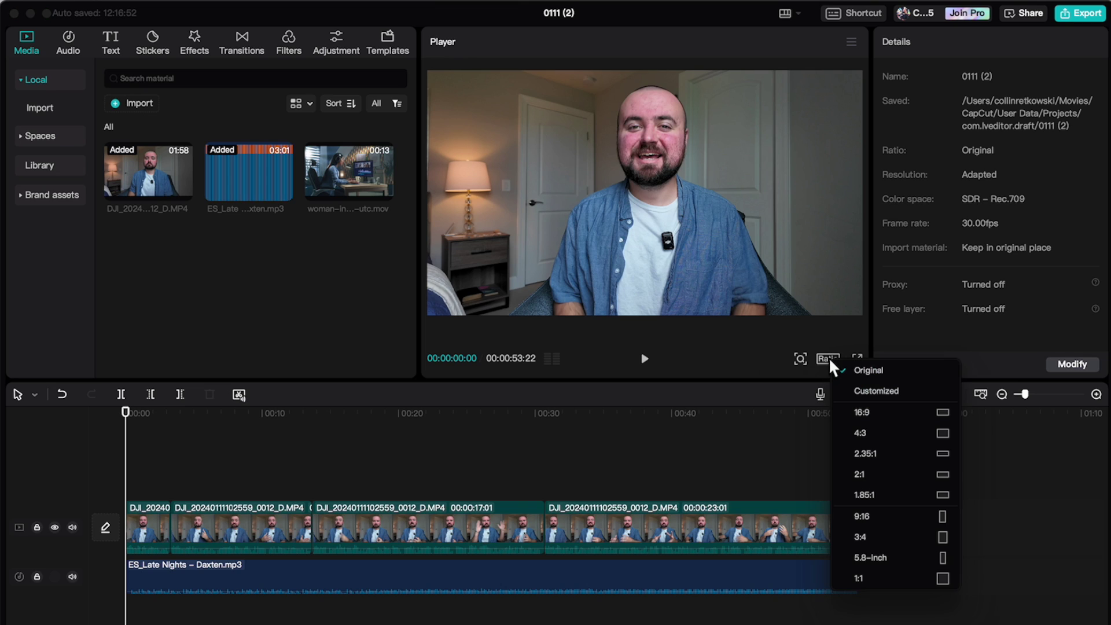
pyautogui.click(871, 513)
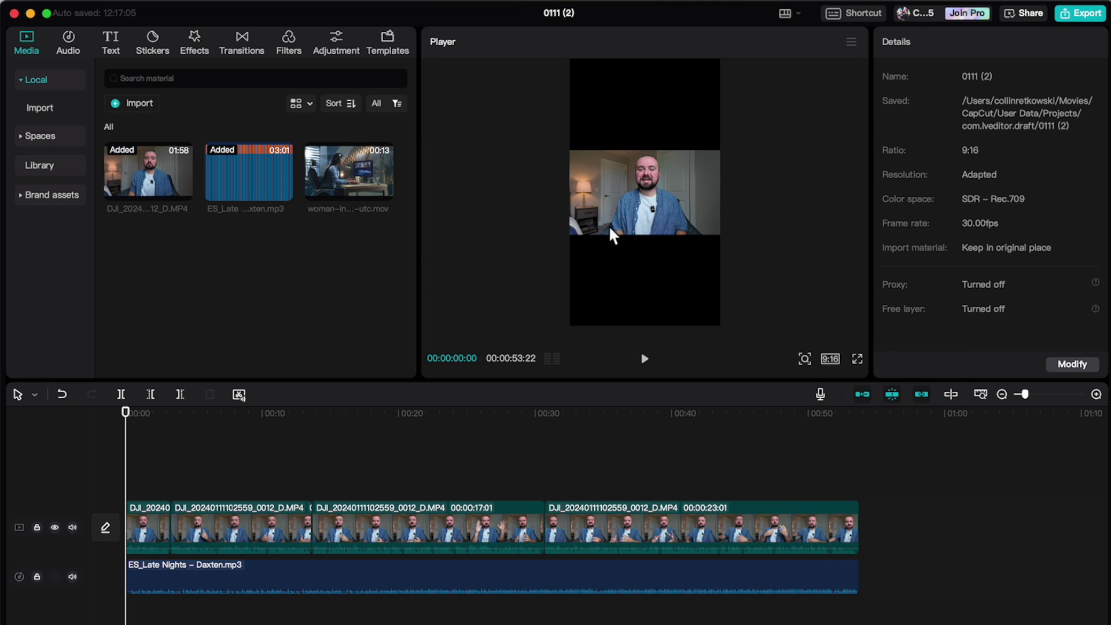
pyautogui.click(140, 519)
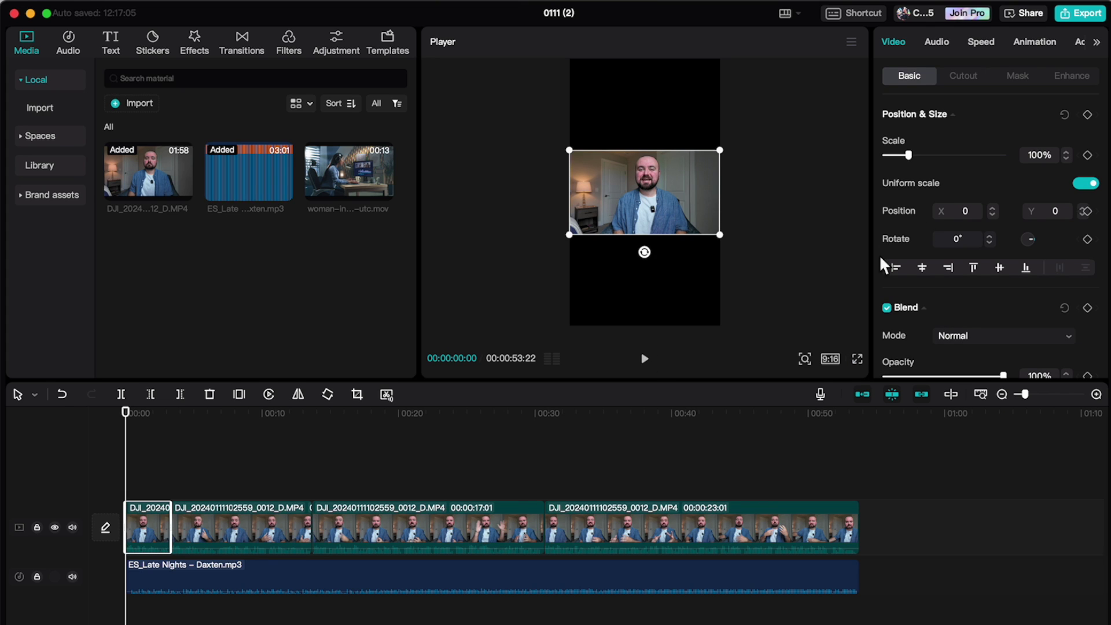
pyautogui.moveTo(906, 154); pyautogui.dragTo(957, 160)
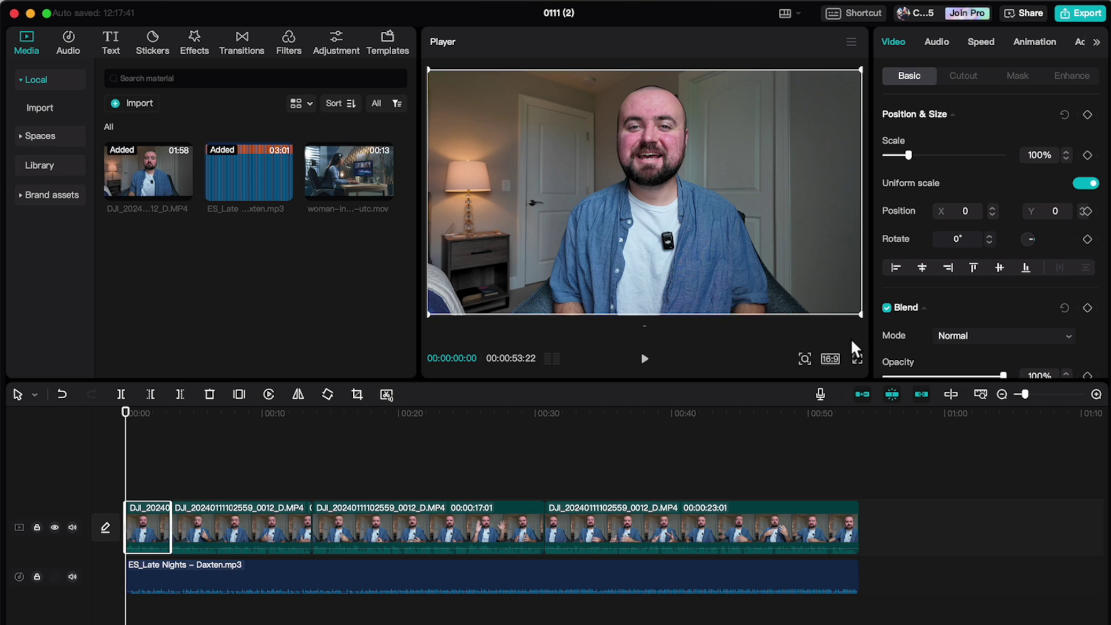
pyautogui.click(830, 358)
pyautogui.click(164, 437)
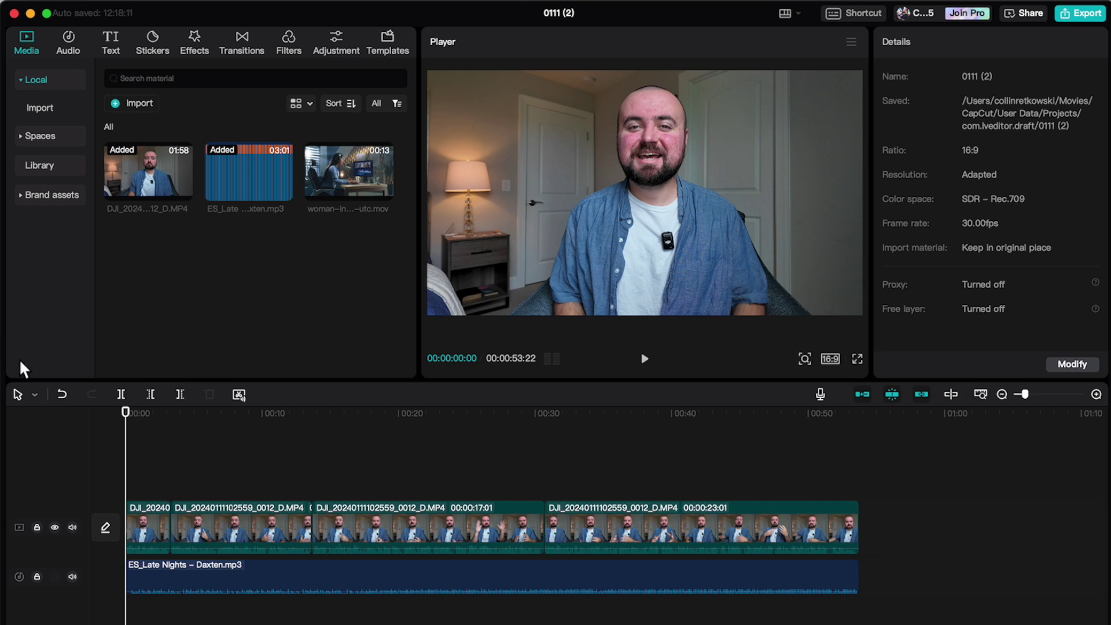
pyautogui.click(157, 522)
pyautogui.press('BackSpace')
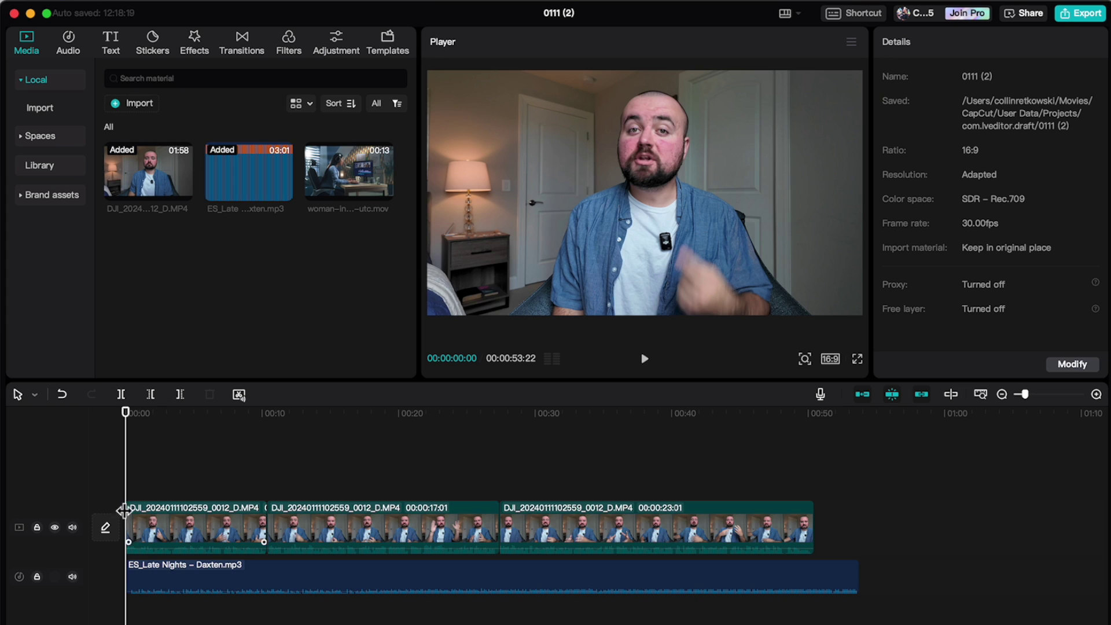
pyautogui.click(60, 393)
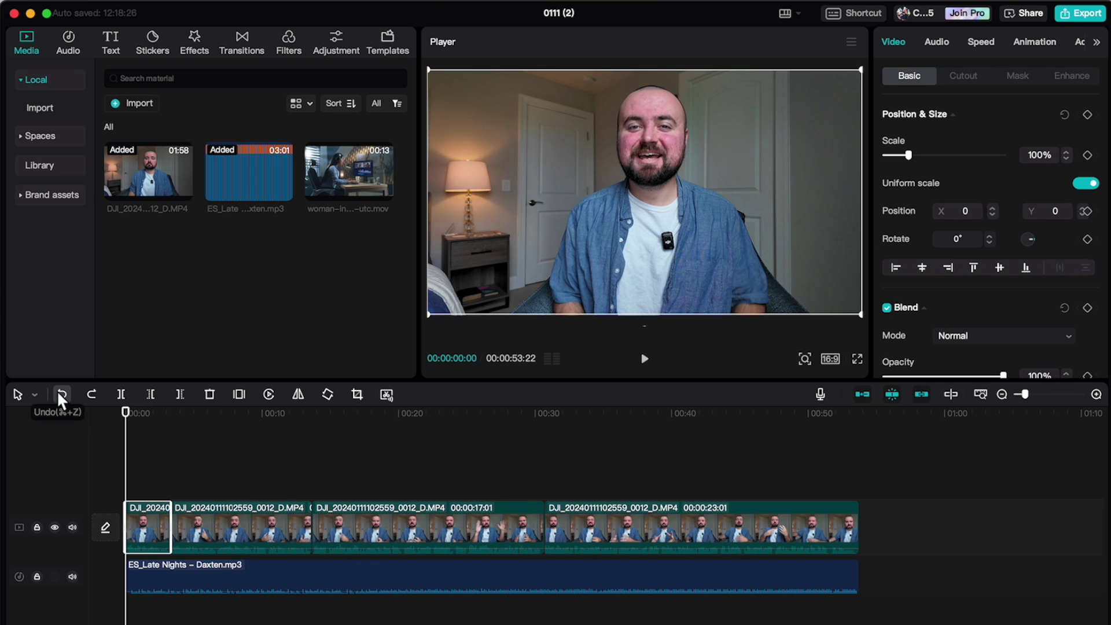
pyautogui.click(143, 431)
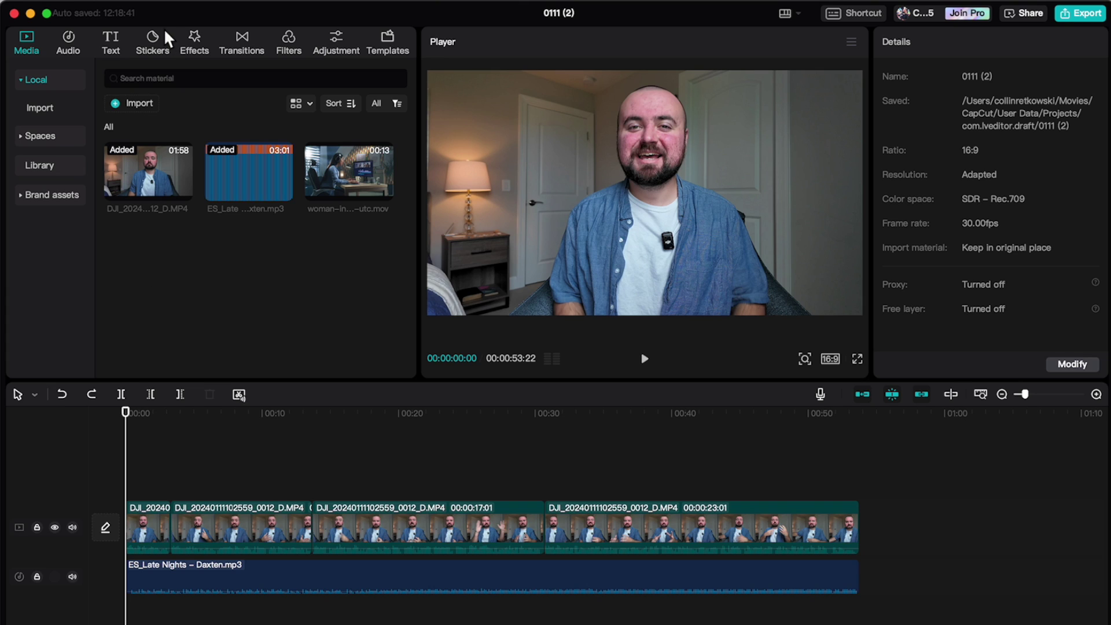
pyautogui.click(164, 0)
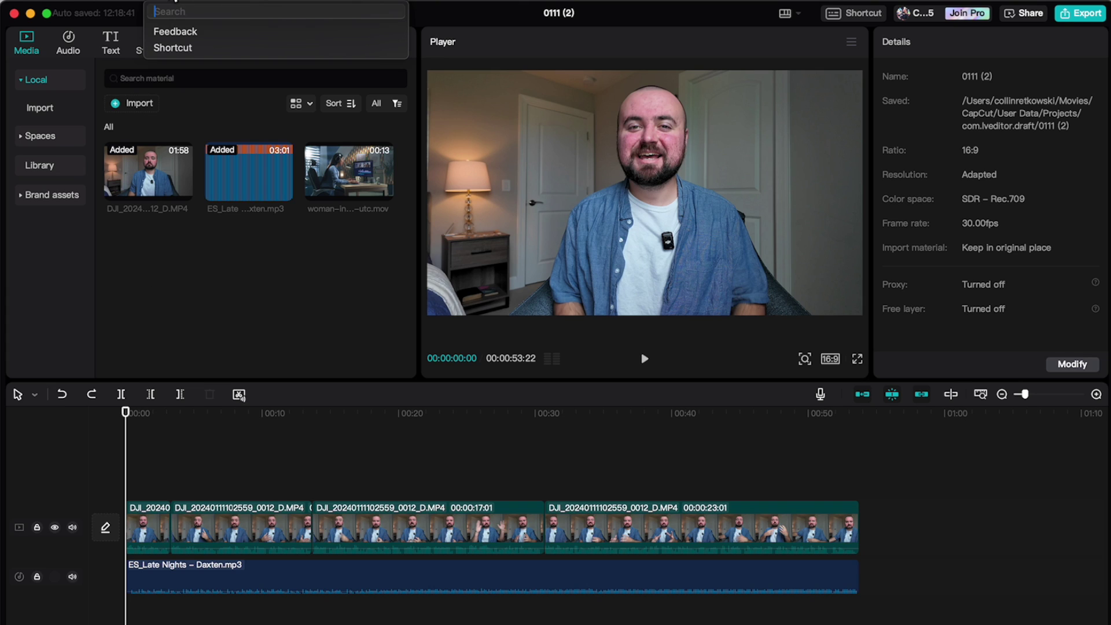
pyautogui.click(168, 46)
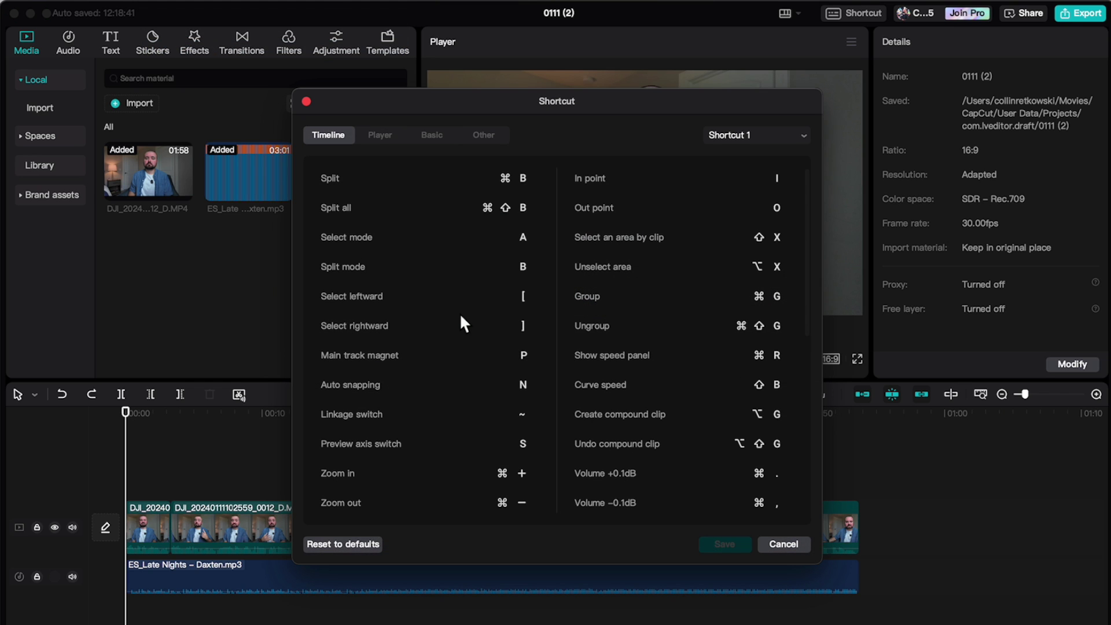
pyautogui.scroll(-2, 457, 313)
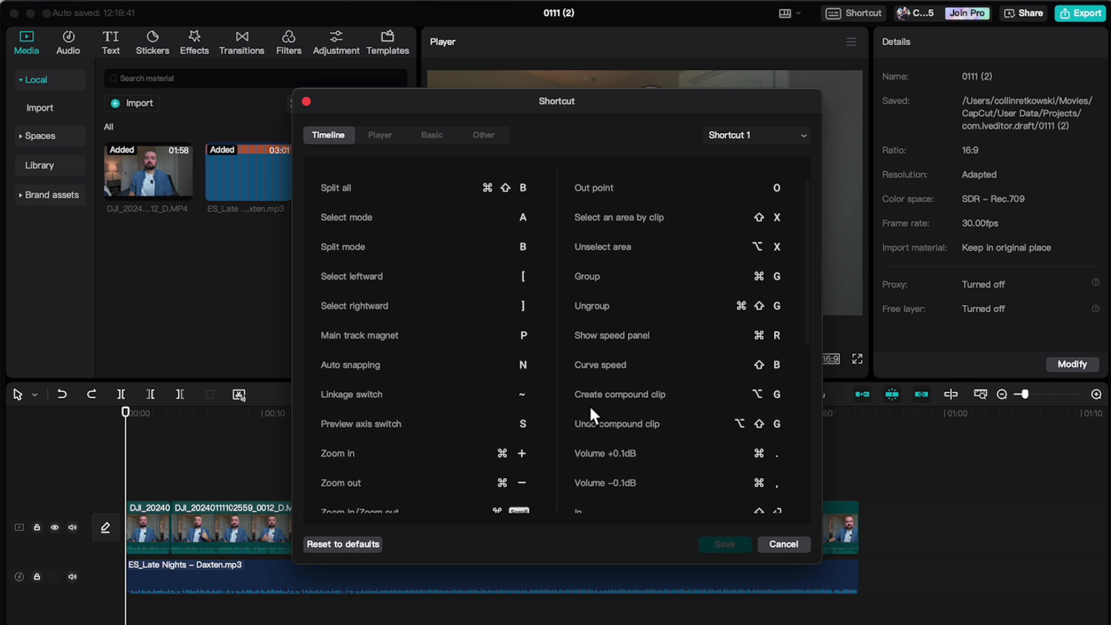
pyautogui.scroll(-10, 455, 323)
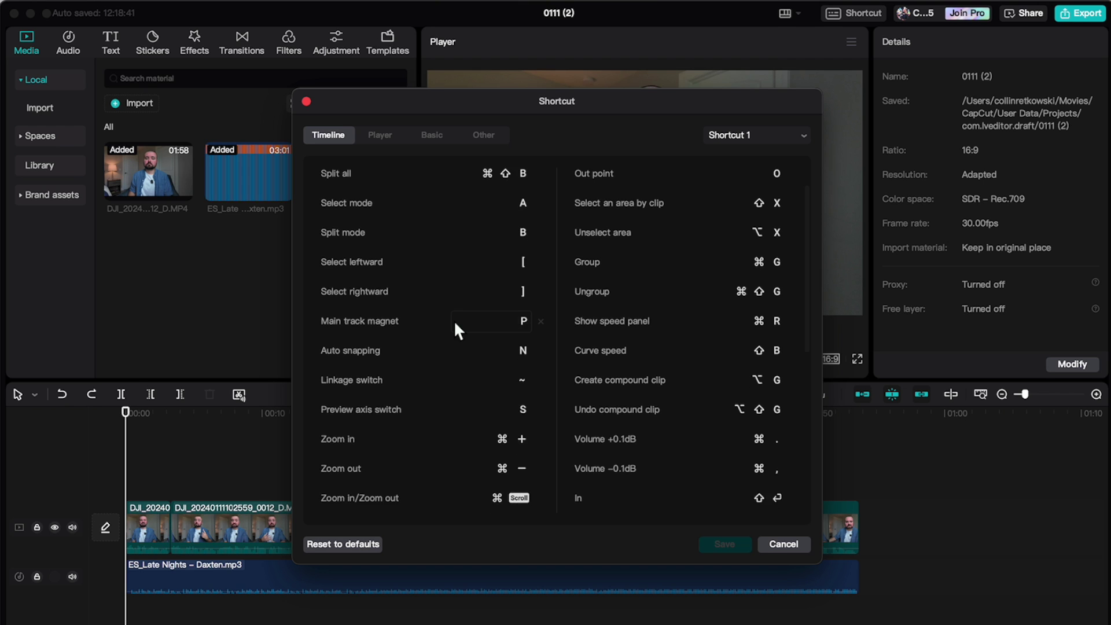
pyautogui.scroll(10, 455, 325)
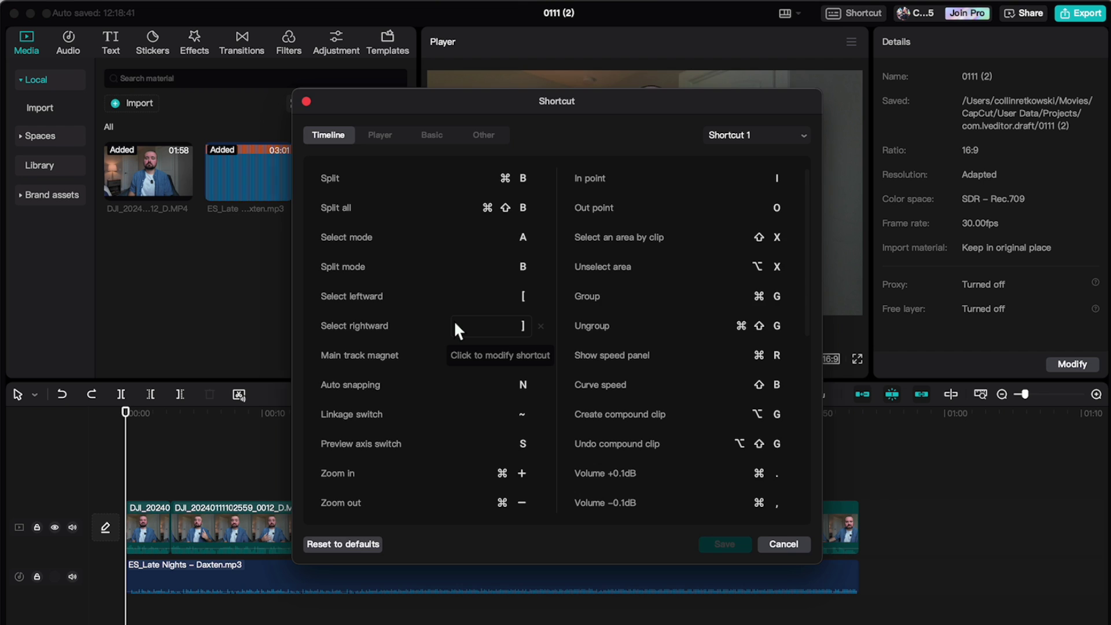
pyautogui.press('Escape')
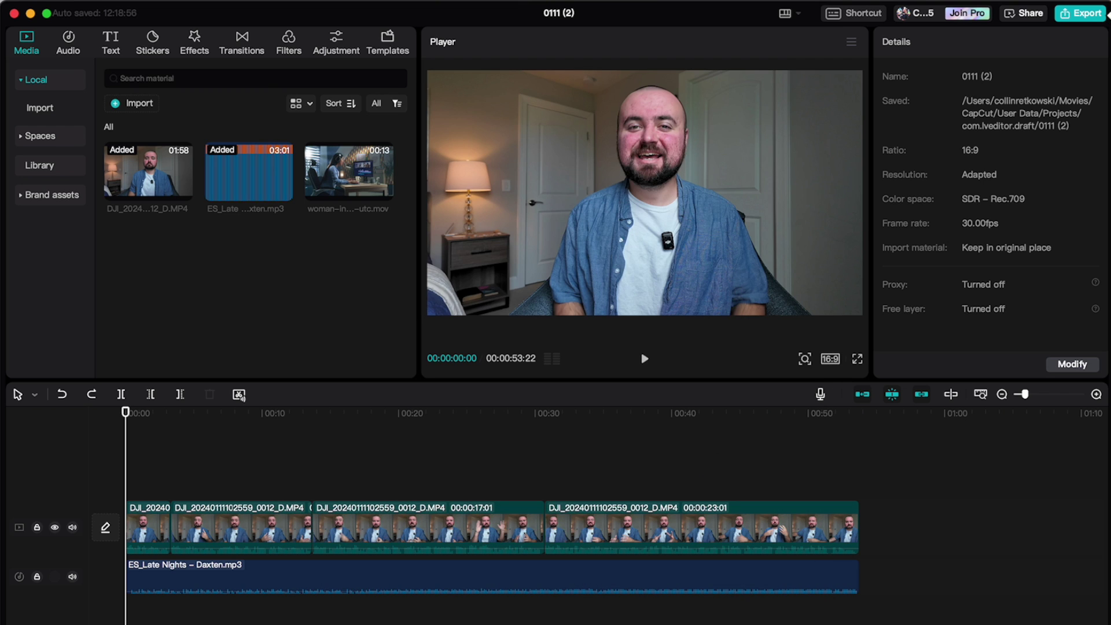
# Step: Open the Export dialog for project 0111 (2)
pyautogui.click(1089, 15)
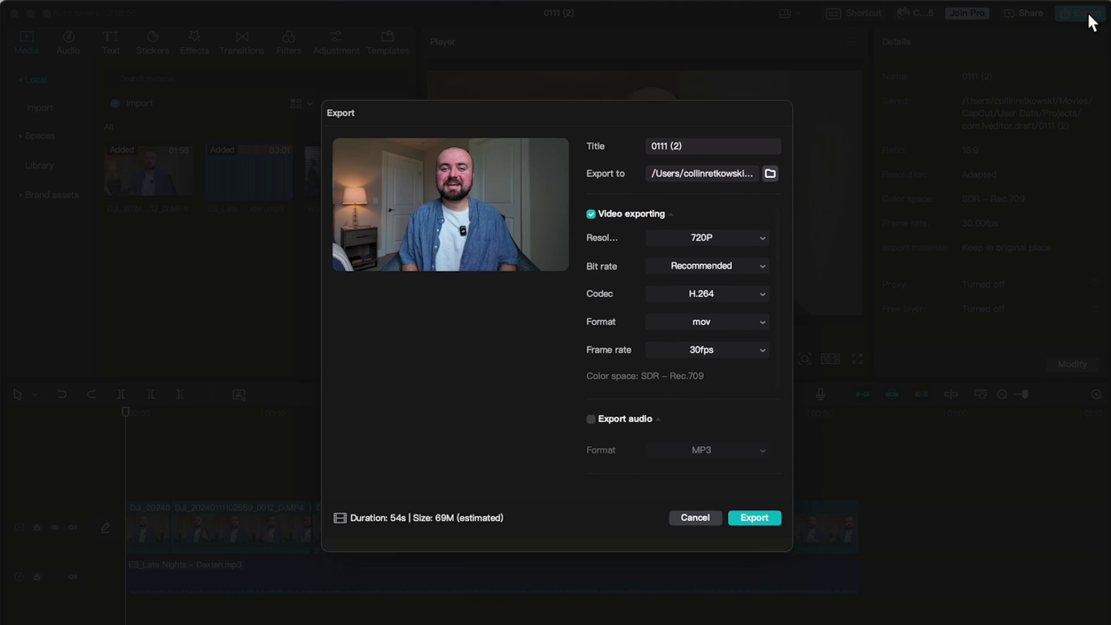